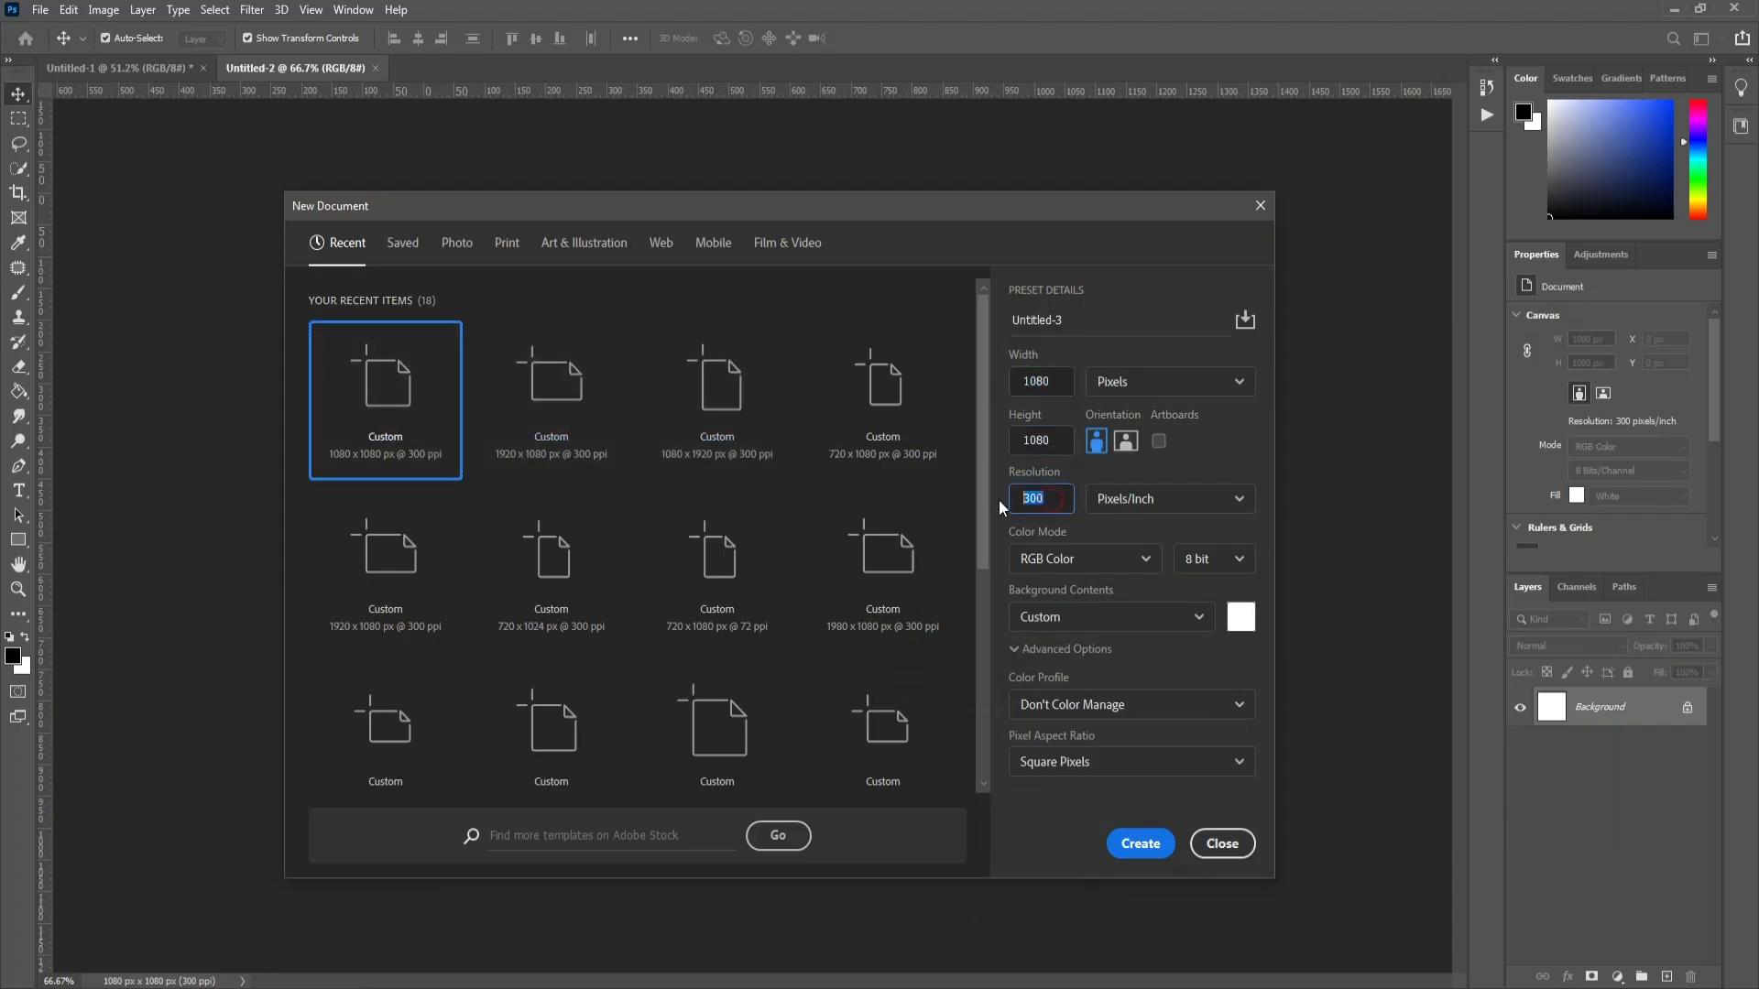
Step: Create Untitled-3, a blank white 1080 × 1080 px document at 300 ppi, from the custom preset
left_click(1139, 839)
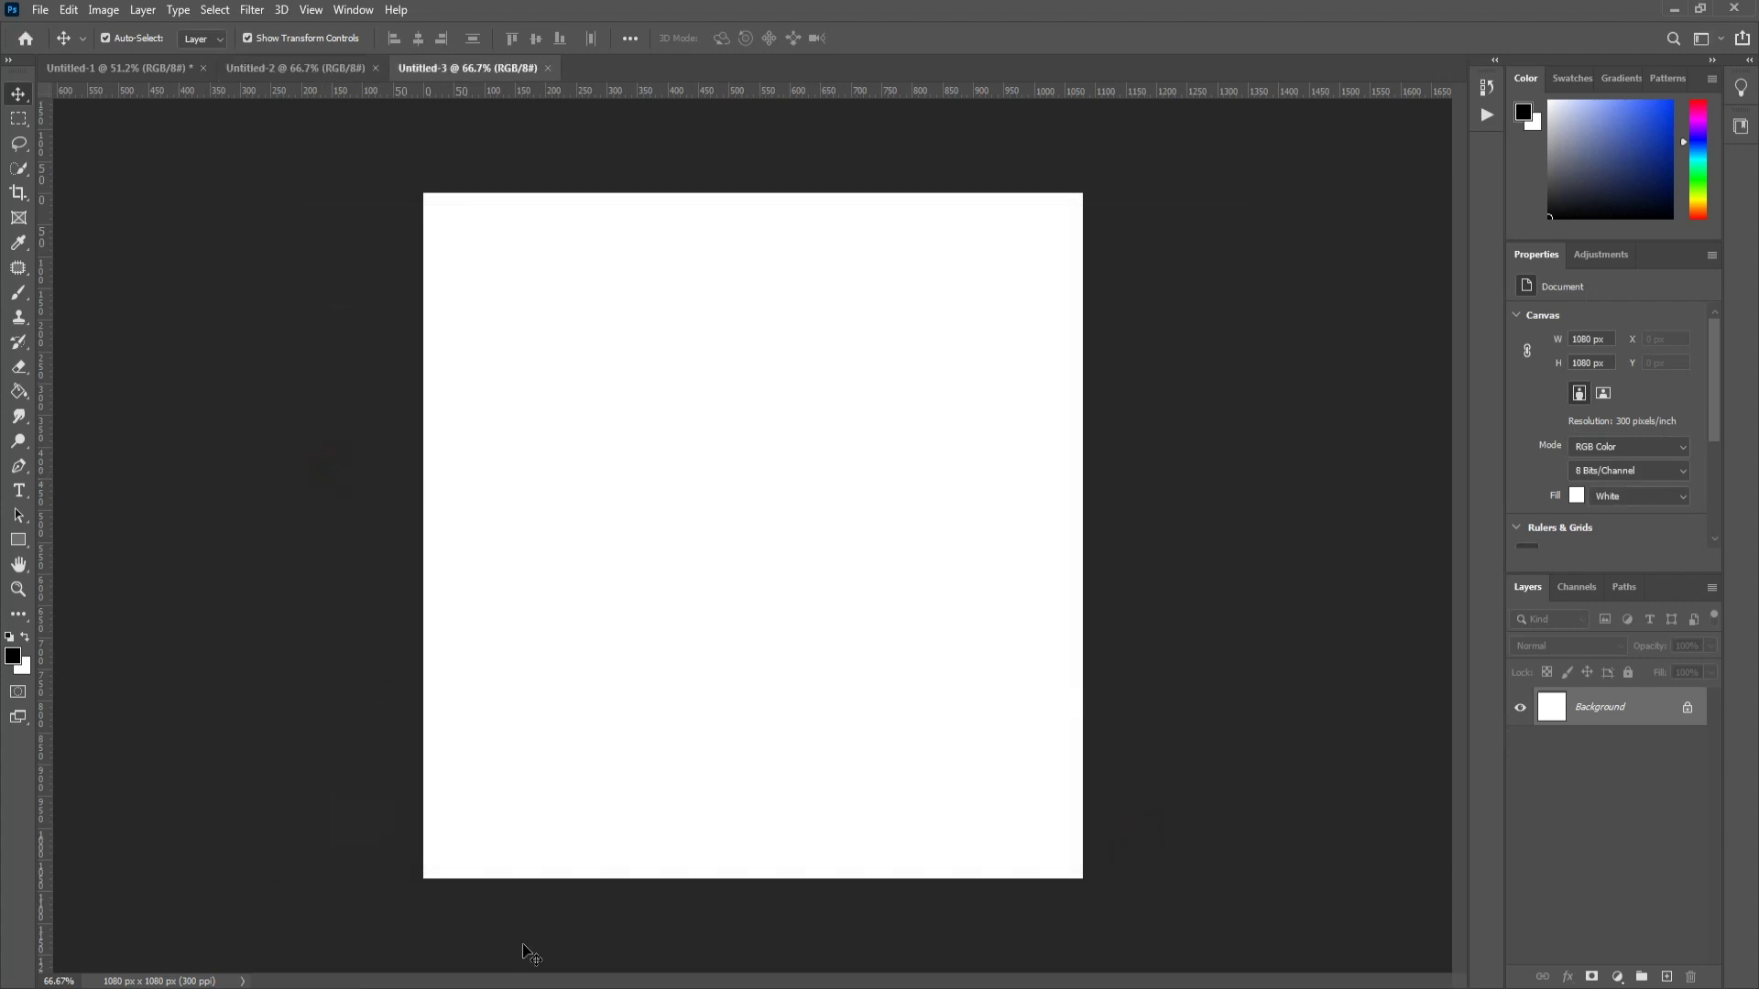
Step: Place the field-and-deck photo da34a22998.jpg and scale it up to fill the canvas
left_click(460, 937)
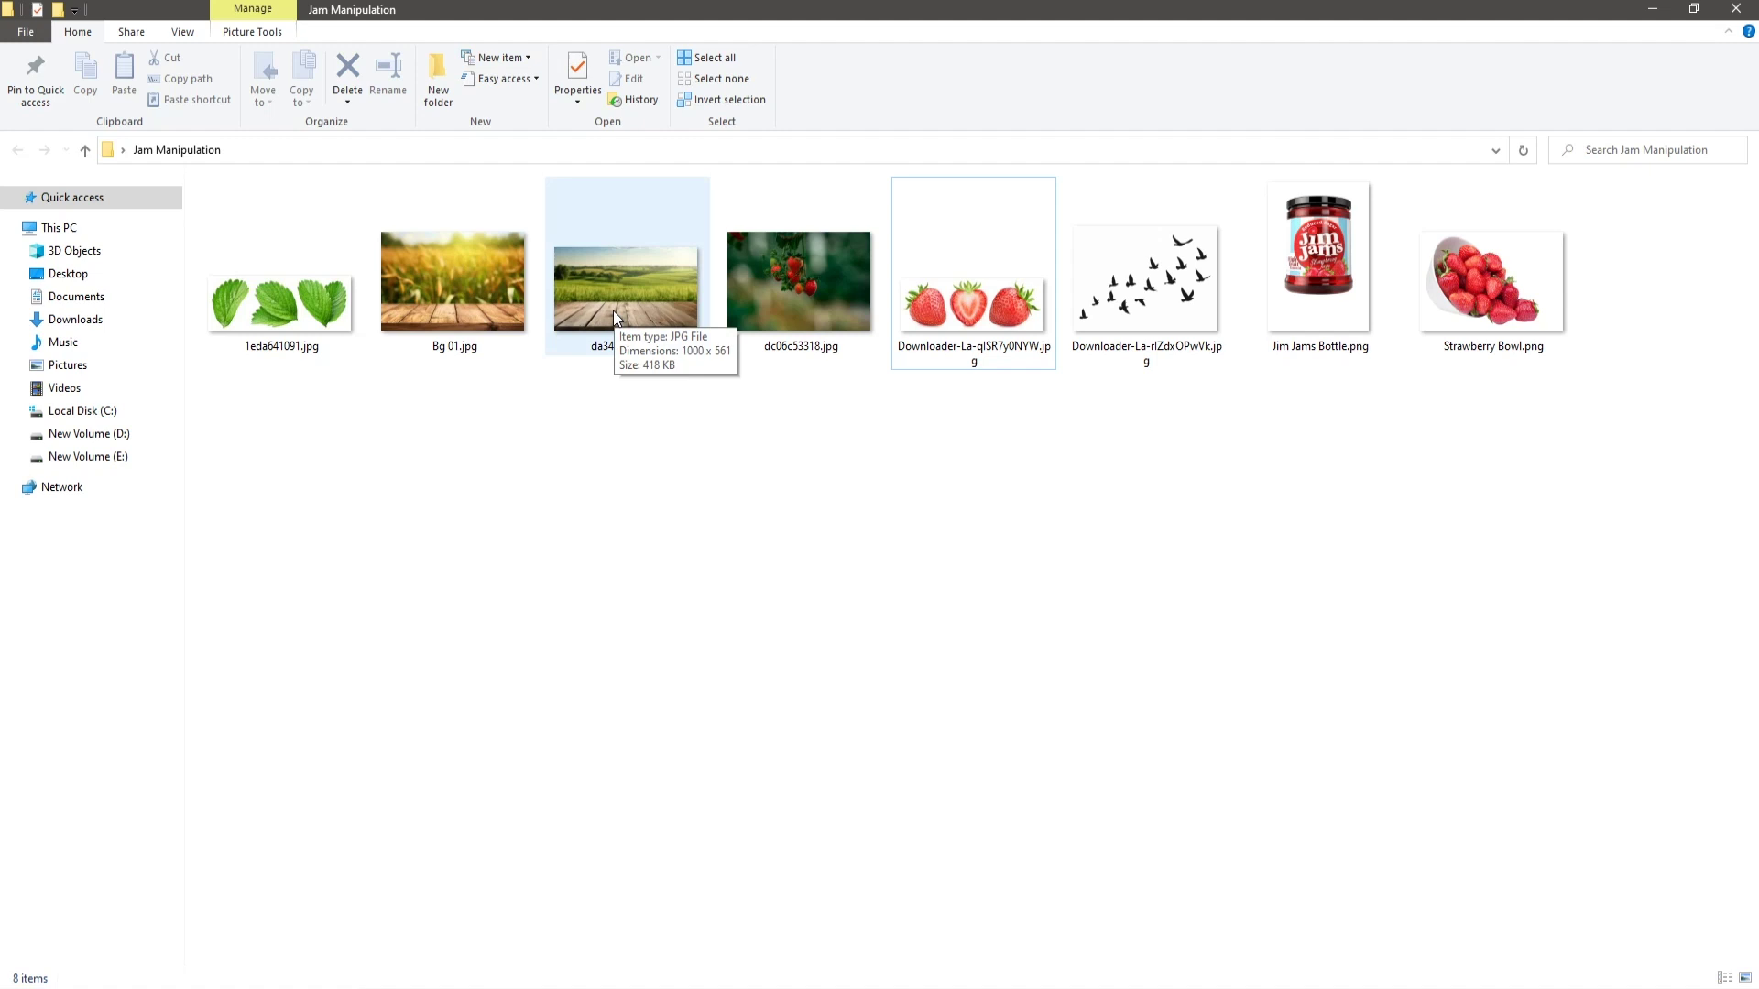
mouse_move(599, 305)
left_mouse_down()
mouse_move(759, 818)
mouse_move(774, 503)
left_mouse_up()
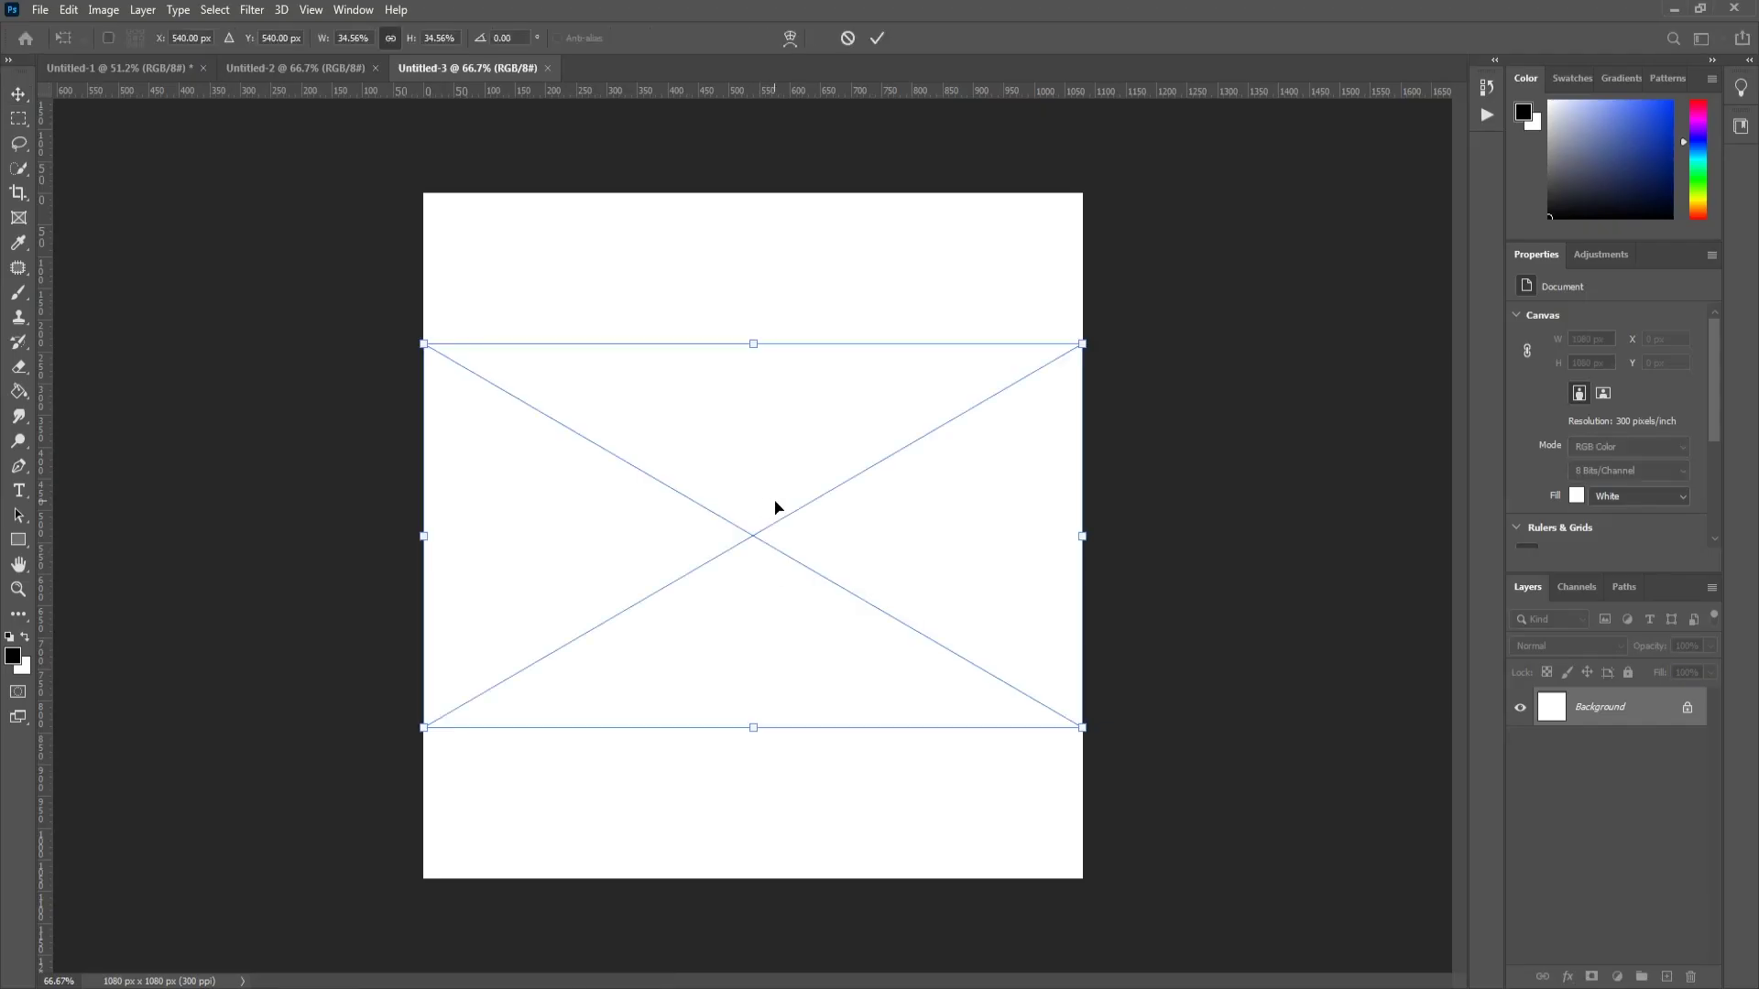
left_click_drag(747, 739, 738, 883)
left_click(878, 42)
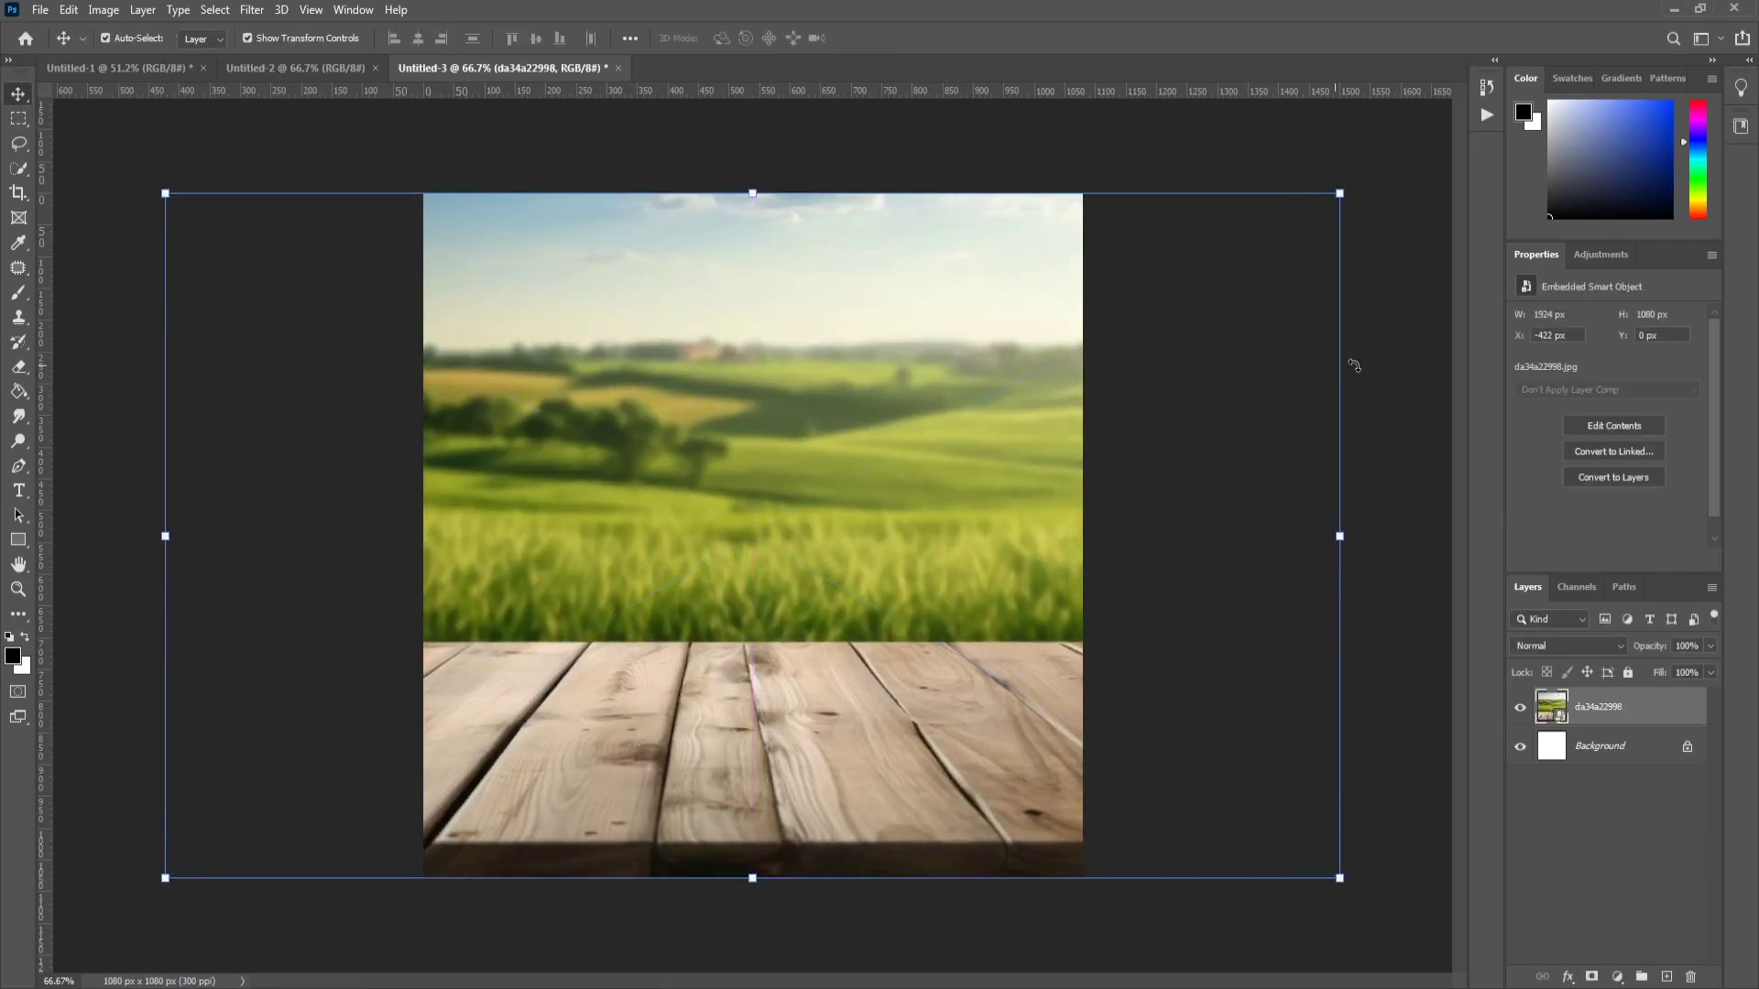
Step: Warm the photo with a clipped Color Balance layer, midtones +57, +42, -36
left_click(1617, 976)
left_click(1627, 722)
mouse_move(1586, 420)
left_mouse_down()
mouse_move(1557, 424)
mouse_move(1609, 391)
mouse_move(1618, 358)
left_mouse_up()
left_click(1582, 560)
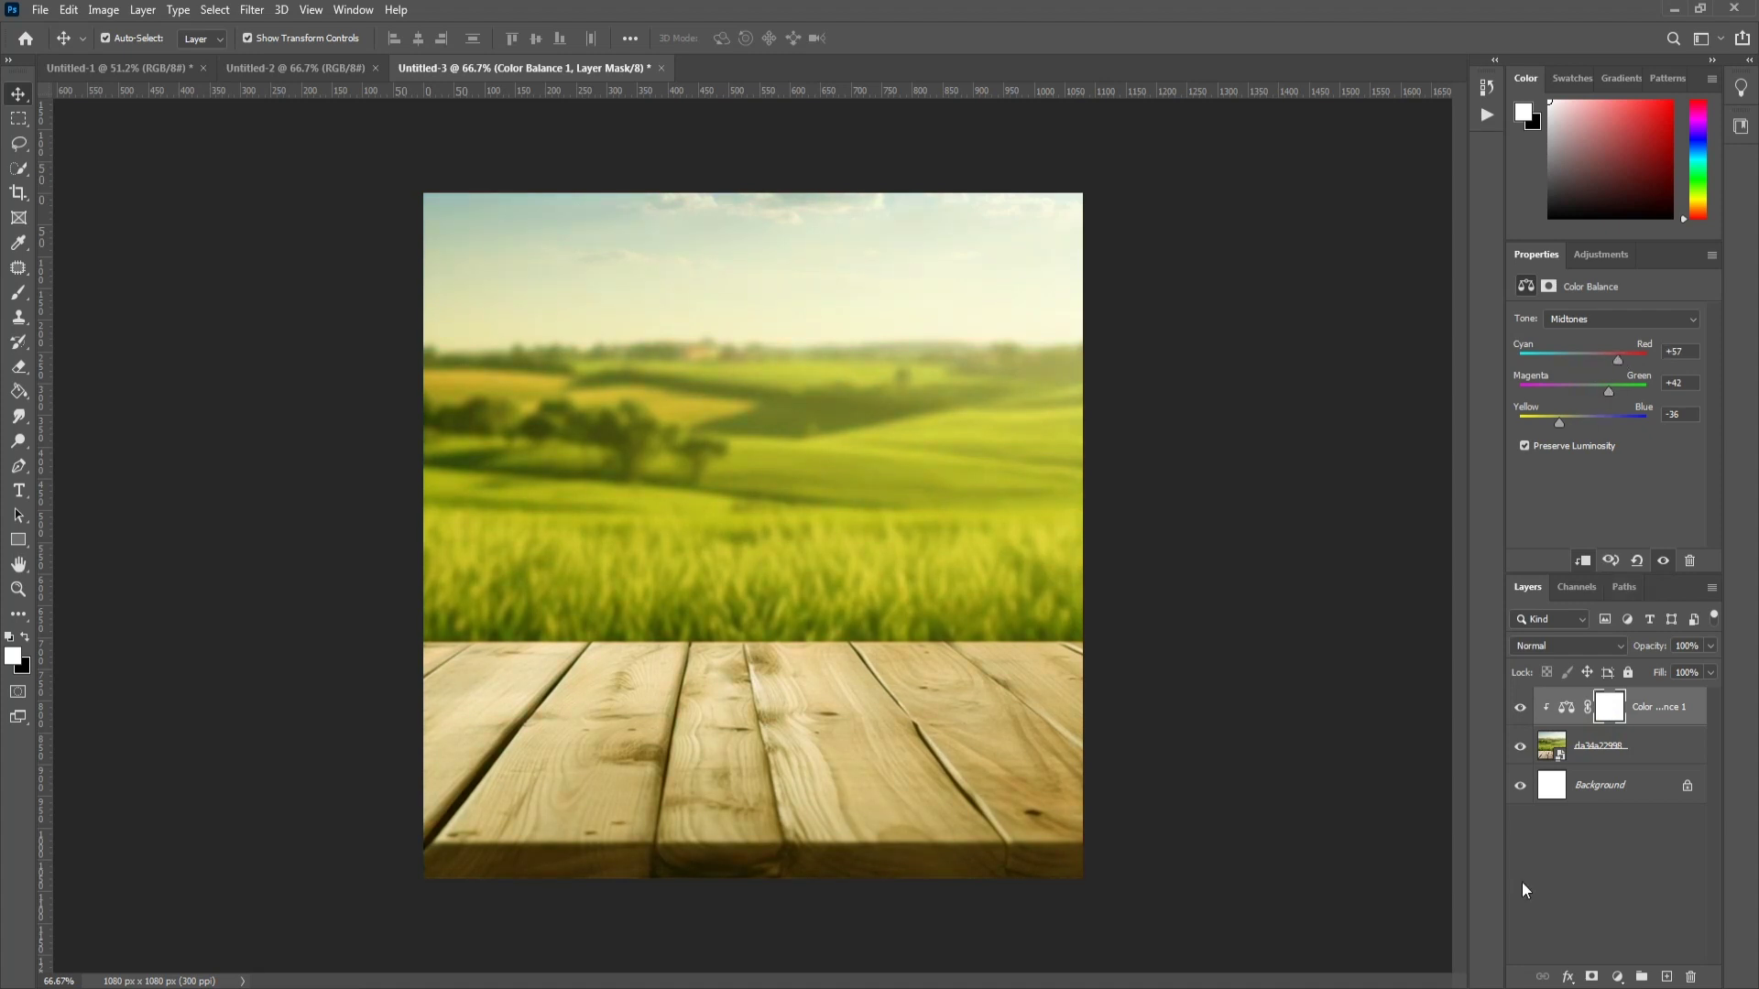
Step: Copy the wooden table strip from Bg 01.jpg into the ad and stretch it across the bottom
key("alt+Tab")
left_click_drag(451, 274, 777, 70)
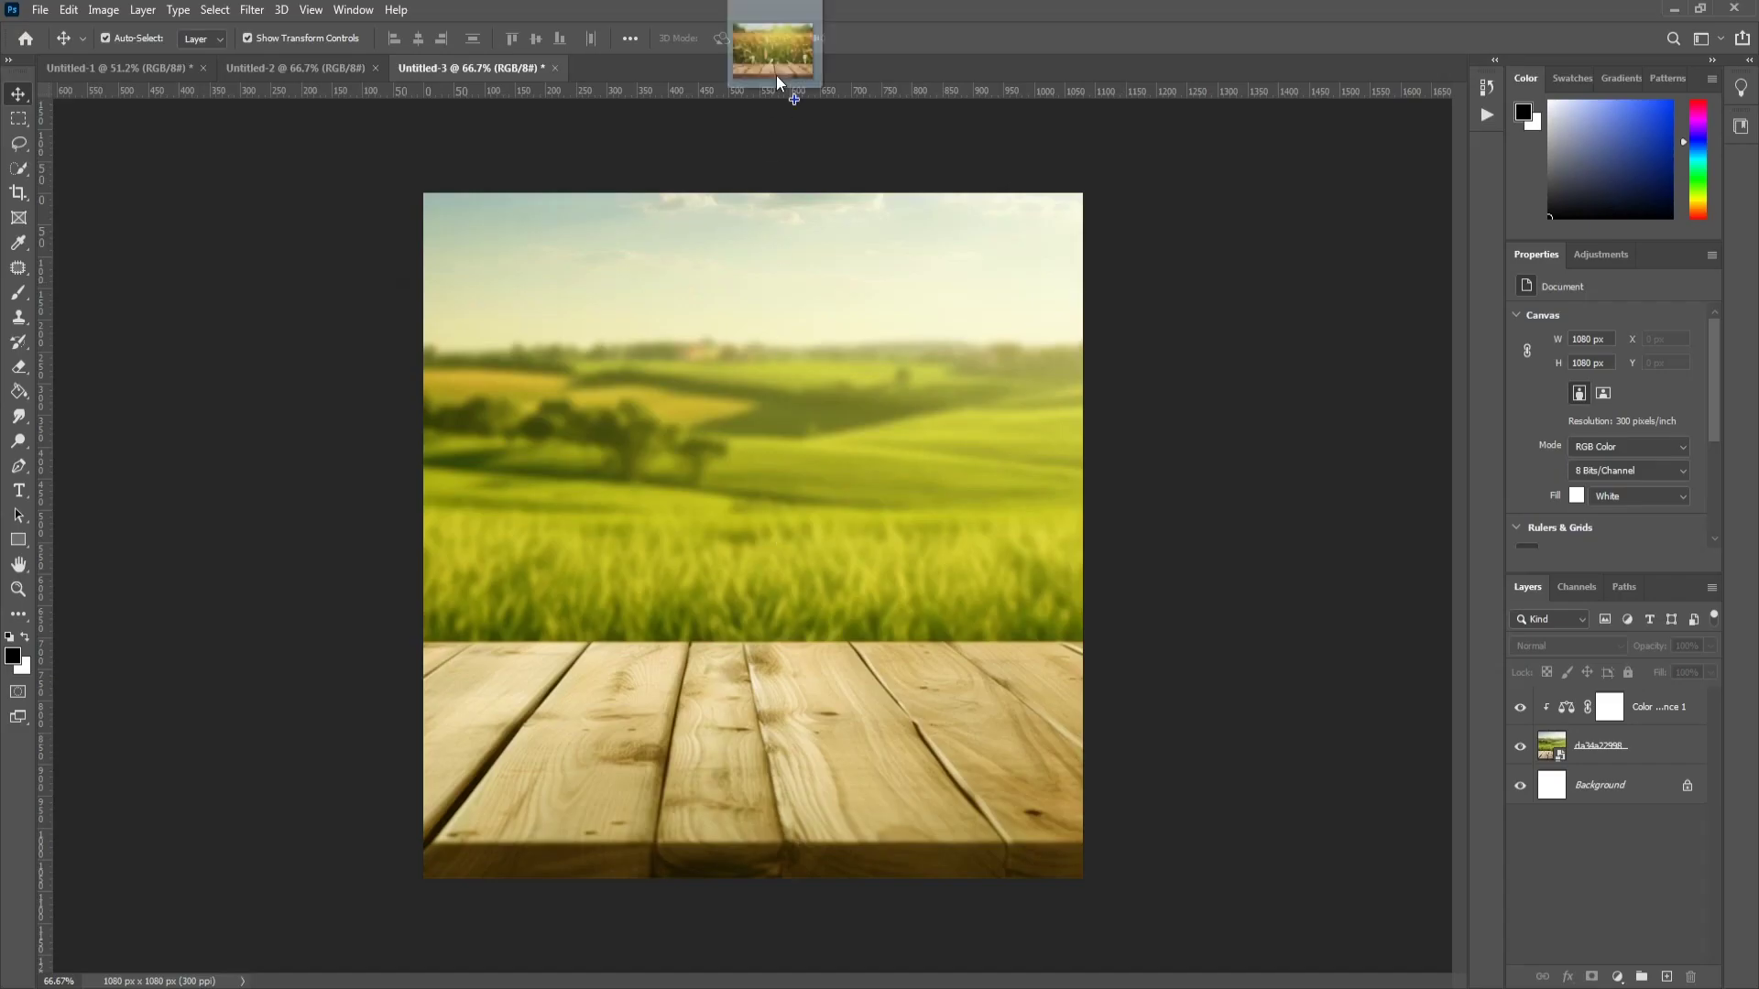
left_click(17, 119)
left_click_drag(285, 866, 1226, 668)
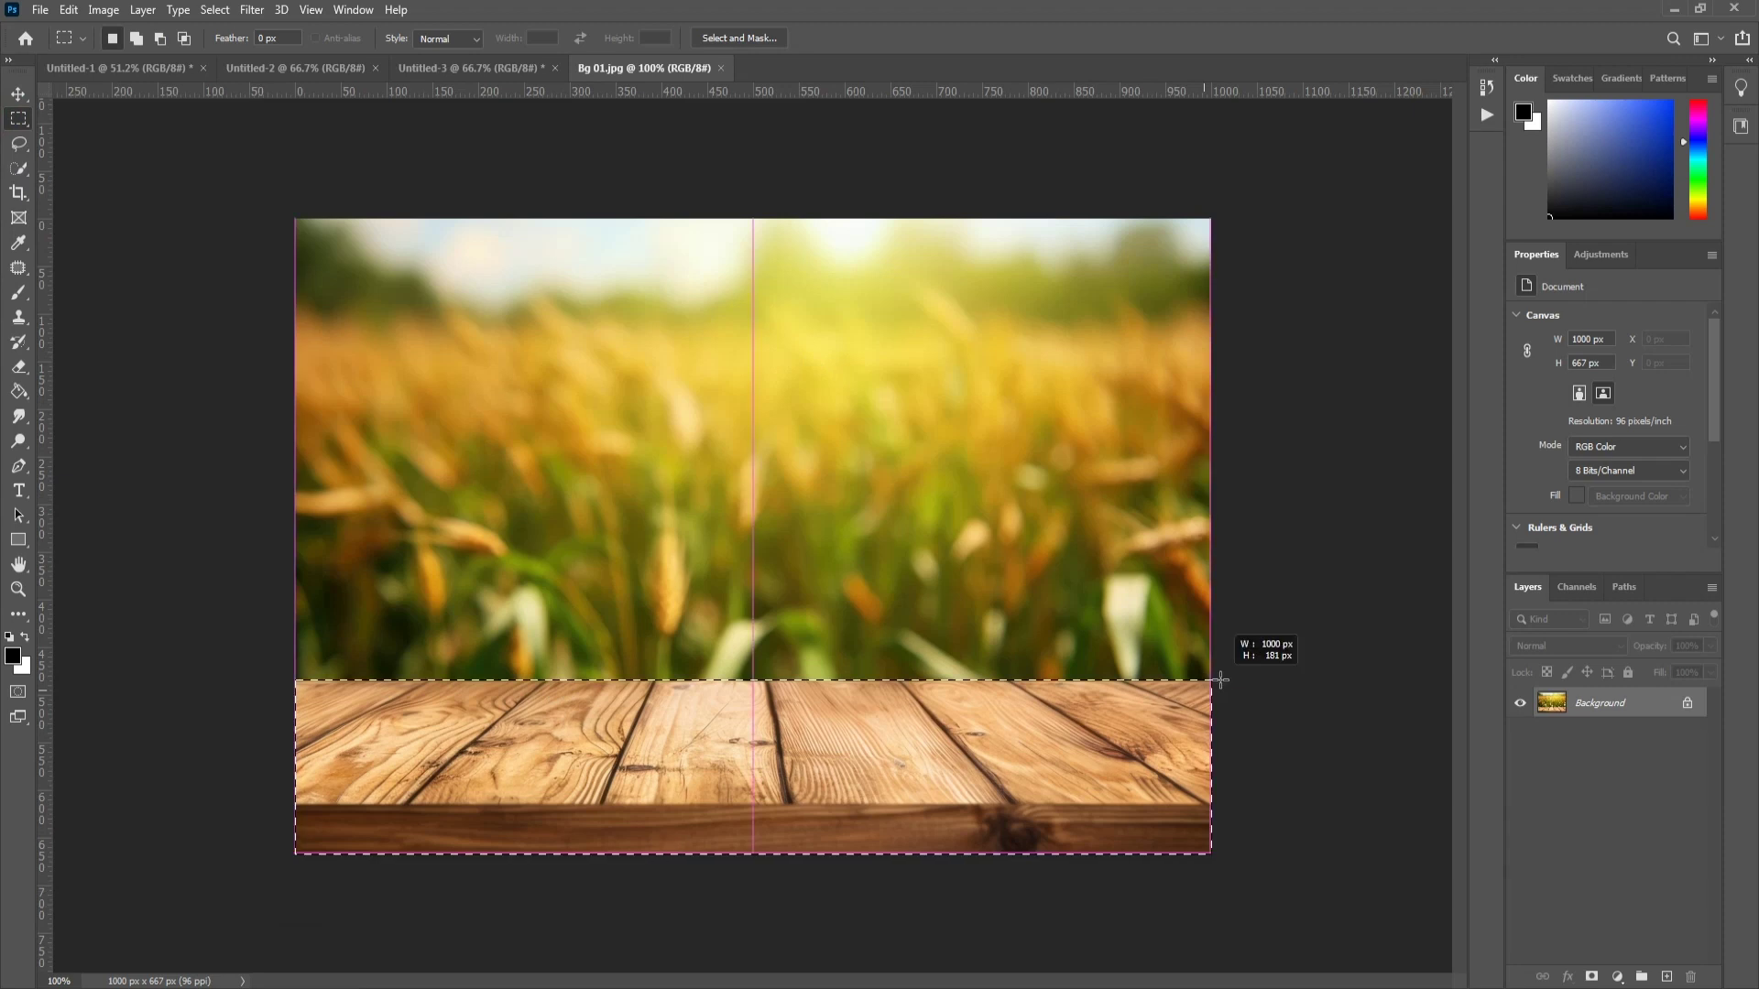
left_click(18, 94)
mouse_move(467, 738)
left_mouse_down()
mouse_move(640, 652)
mouse_move(609, 881)
left_mouse_up()
key("ctrl+t")
left_click_drag(1035, 814, 1083, 820)
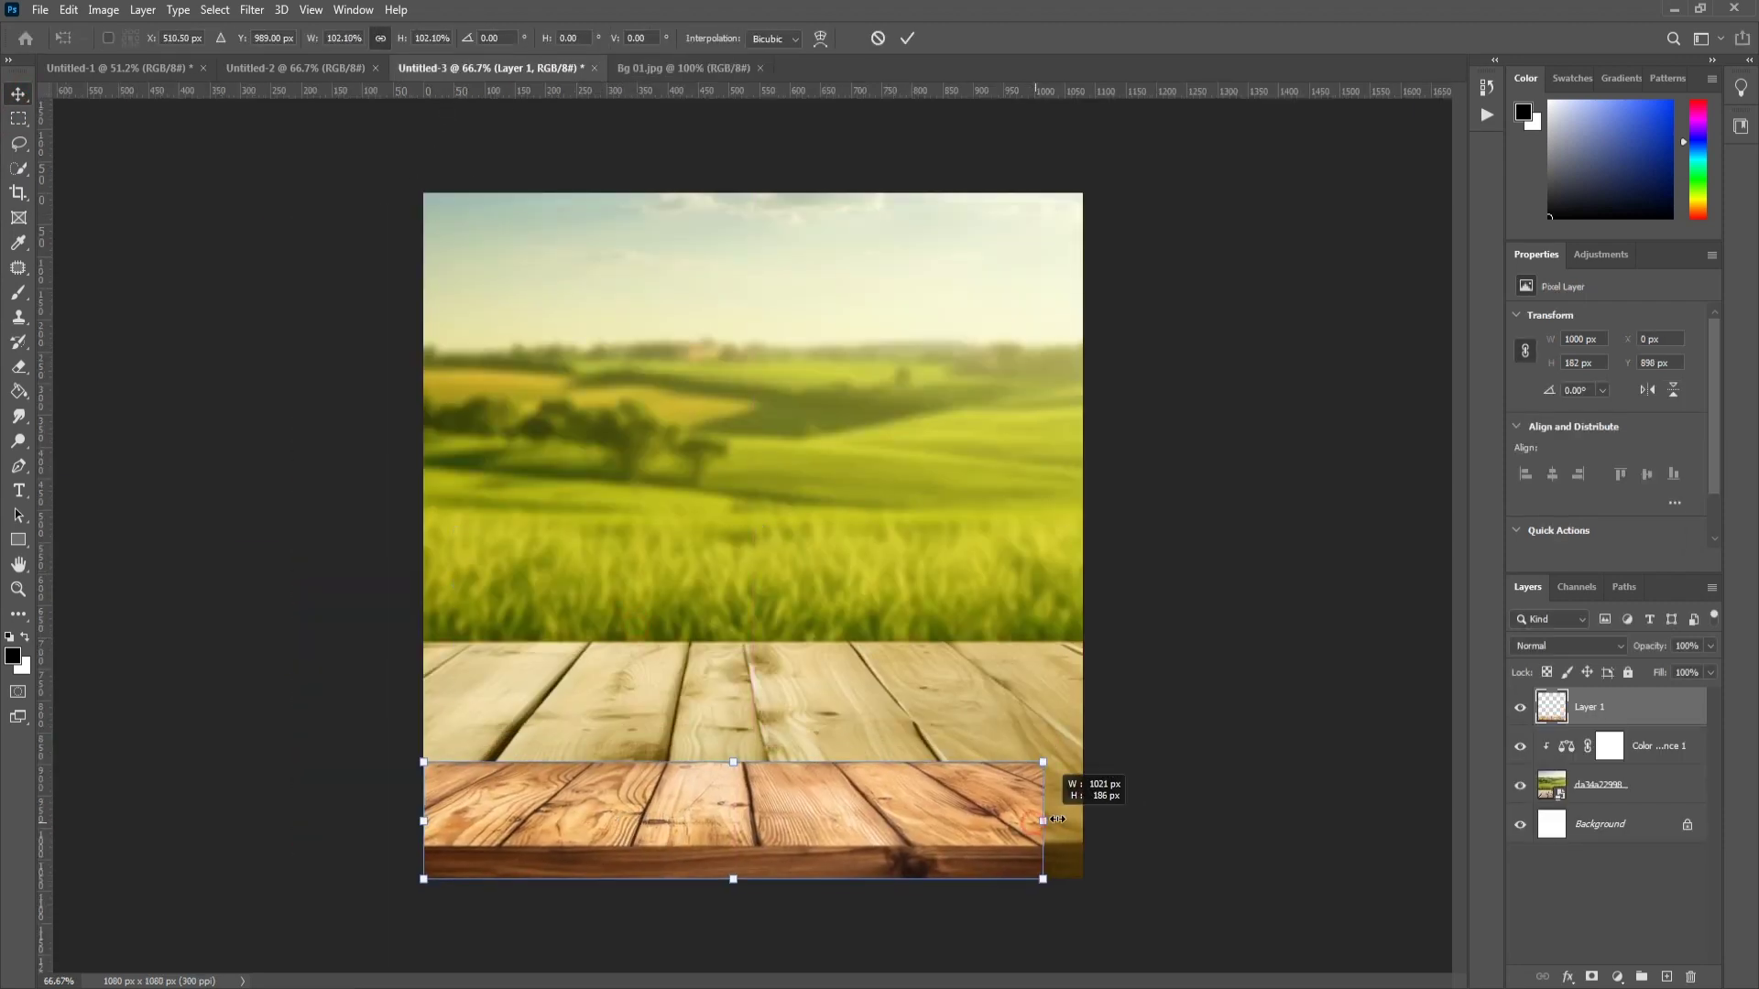
key("Return")
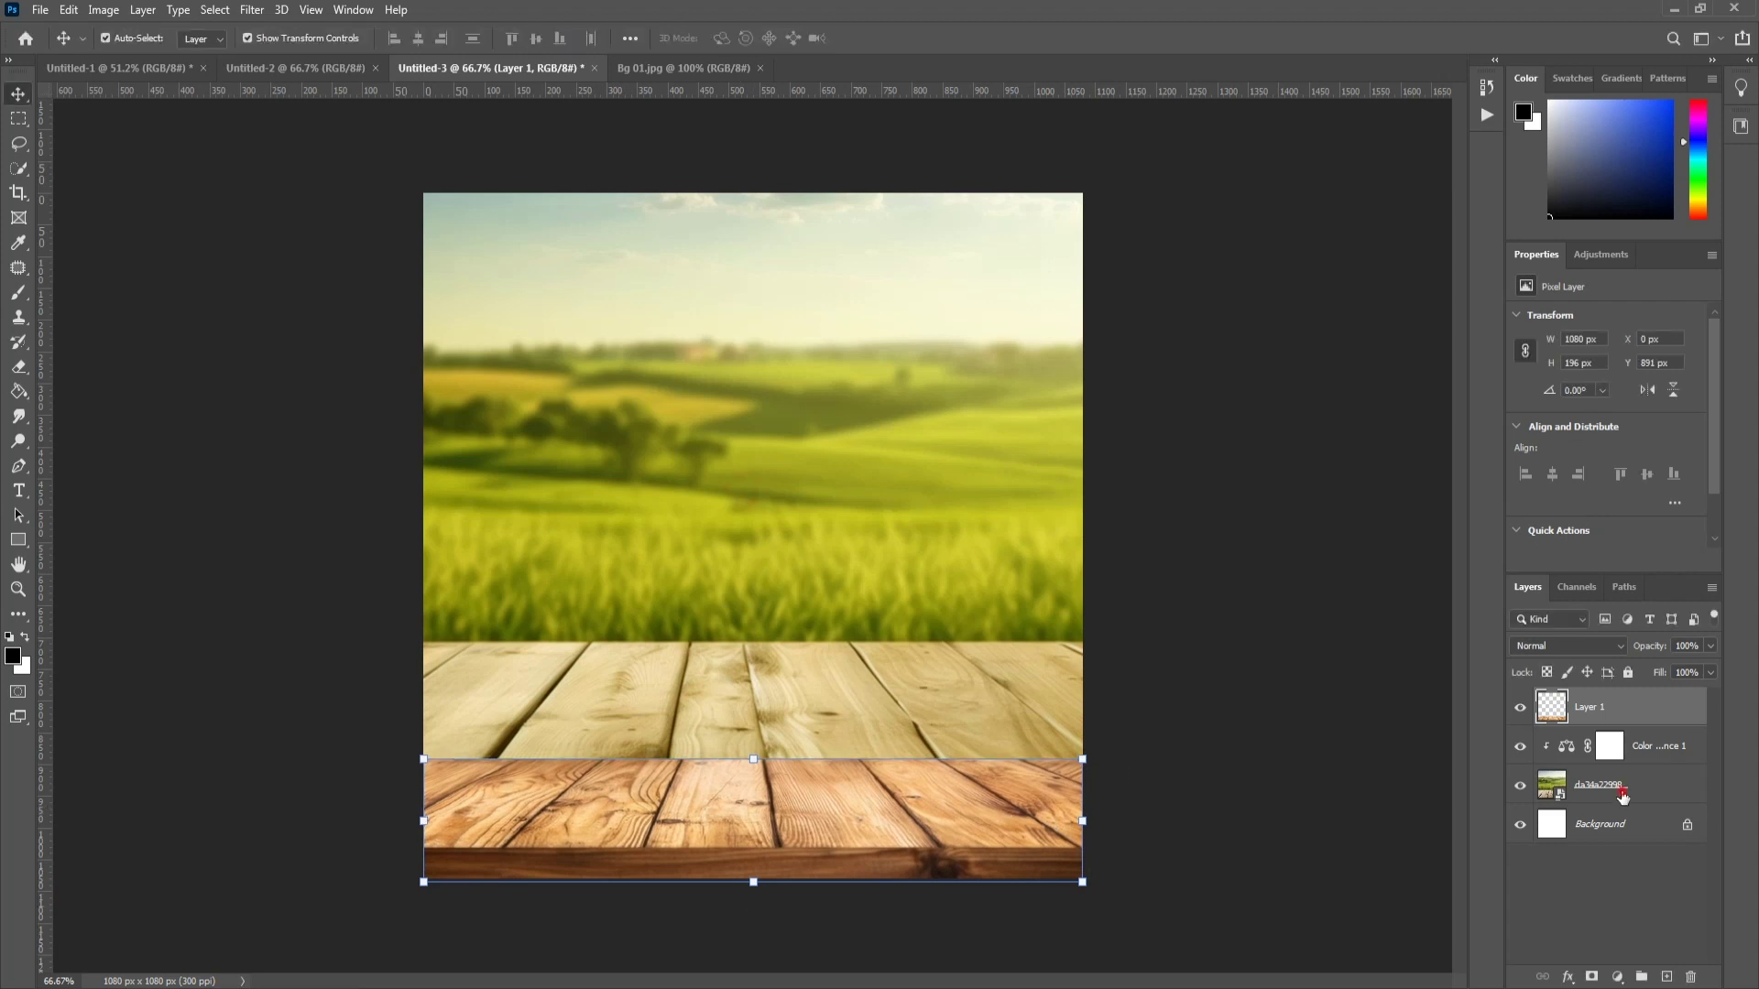
Step: Rescale the field background layer to sit behind the table, then reselect the wood layer
left_click(1623, 797)
key("ctrl+t")
left_click_drag(752, 882, 762, 980)
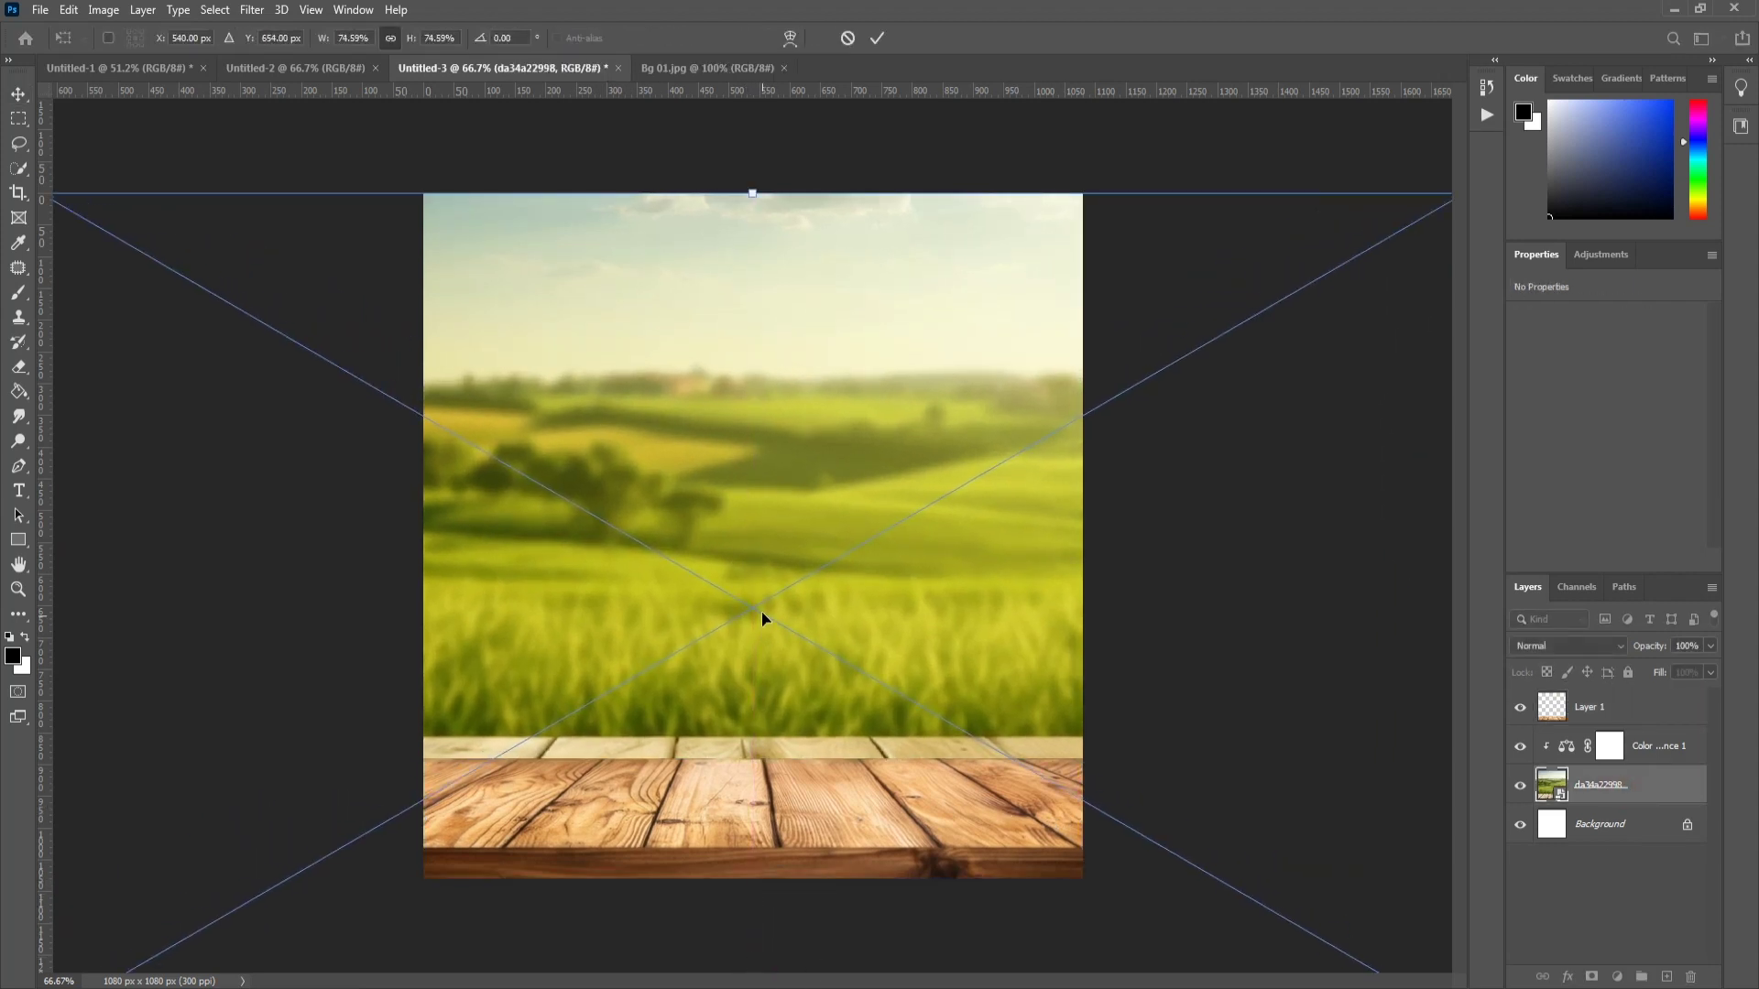
key("ctrl+minus")
left_click_drag(754, 861, 754, 881)
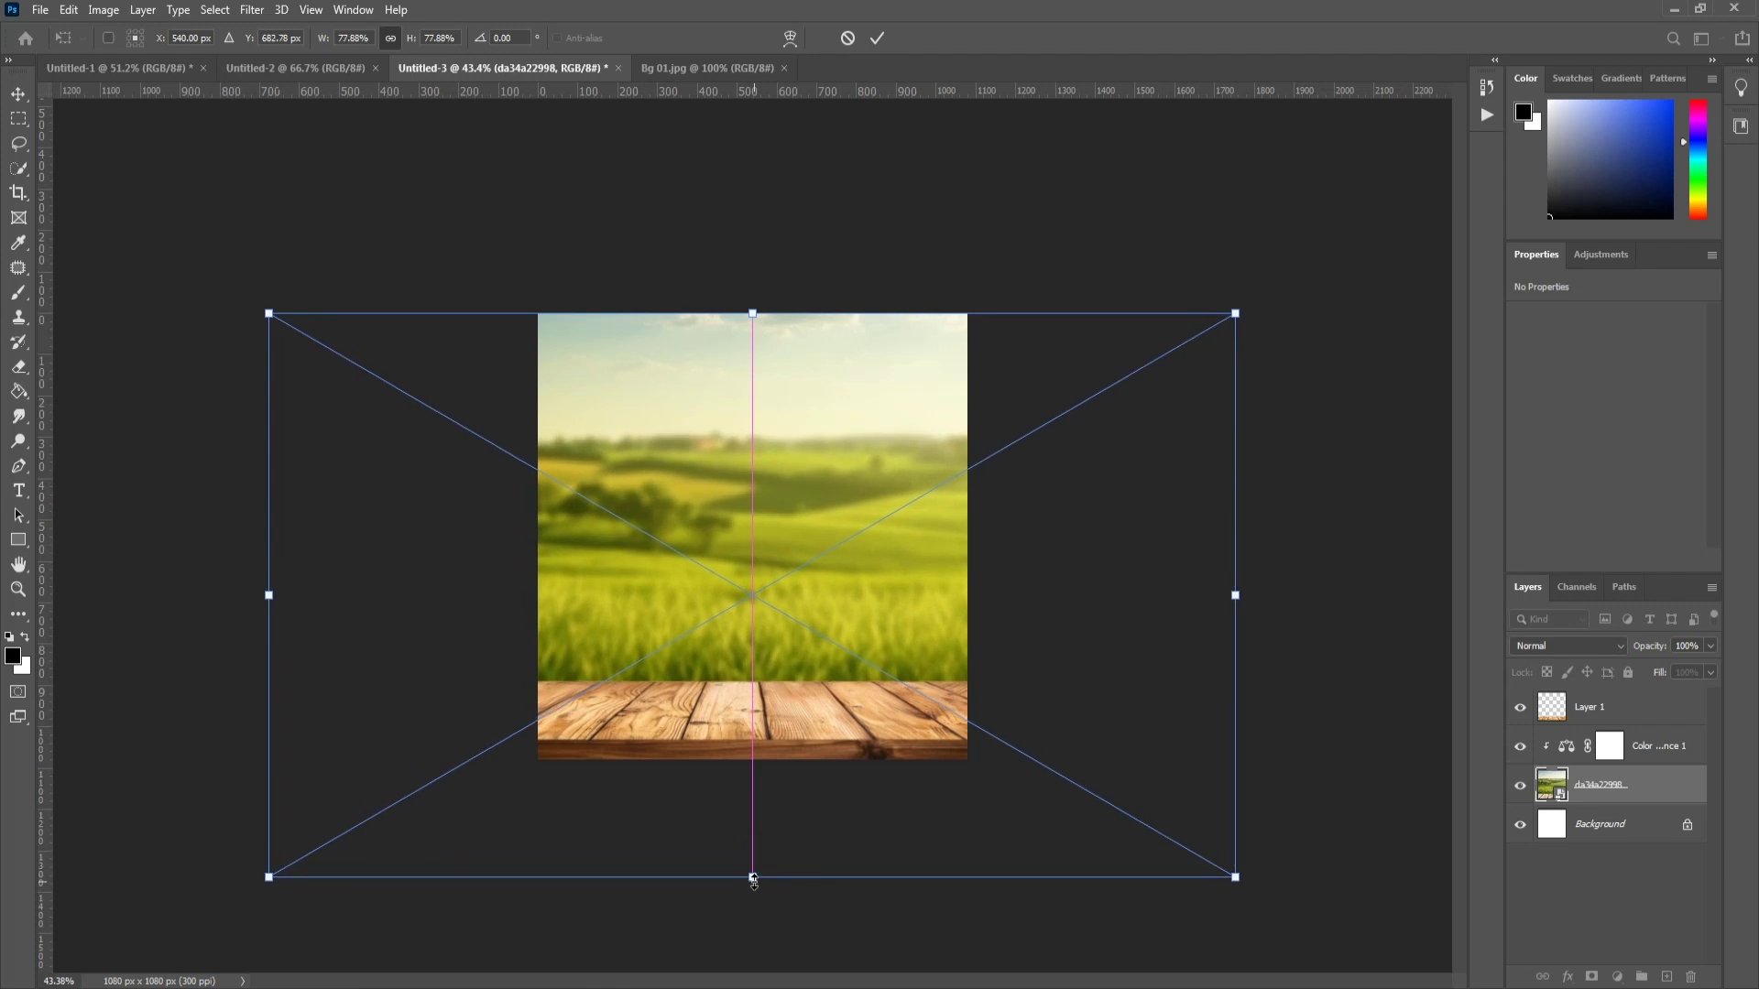
left_click(877, 38)
key("ctrl+0")
left_click(1589, 706)
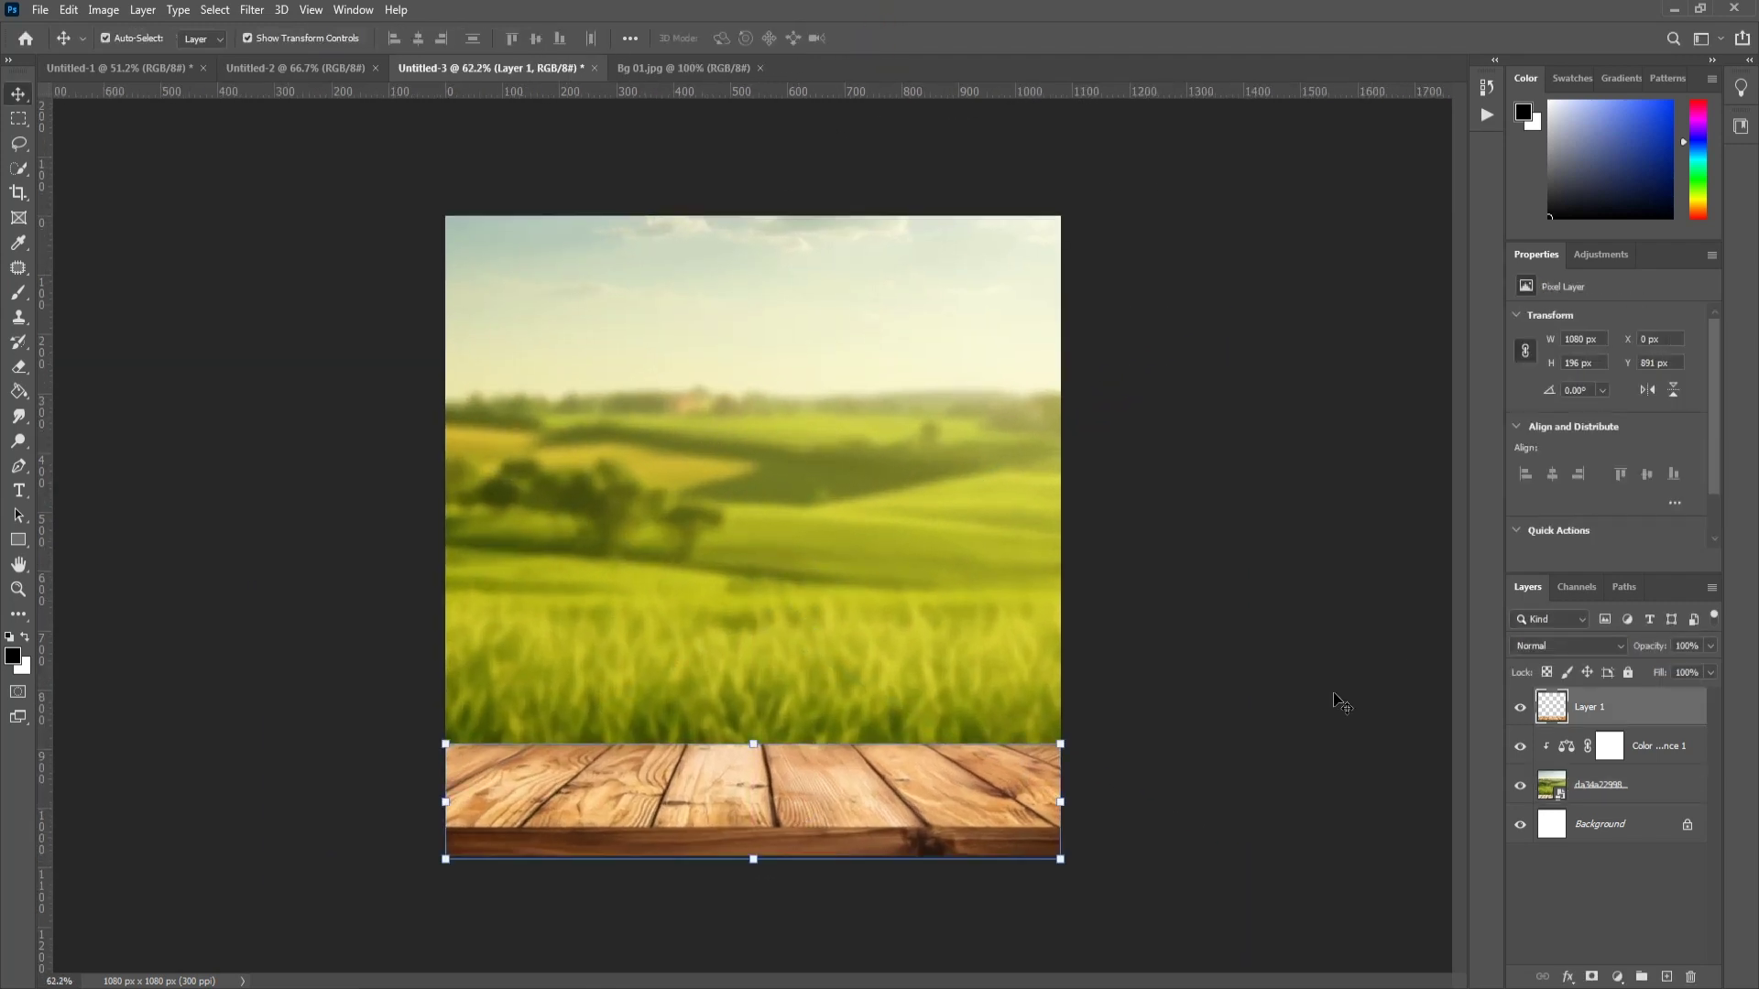
left_click(1617, 977)
Step: Add Color Balance 2 clipped to the wooden strip with midtones +100, +84, +90
left_click(1650, 804)
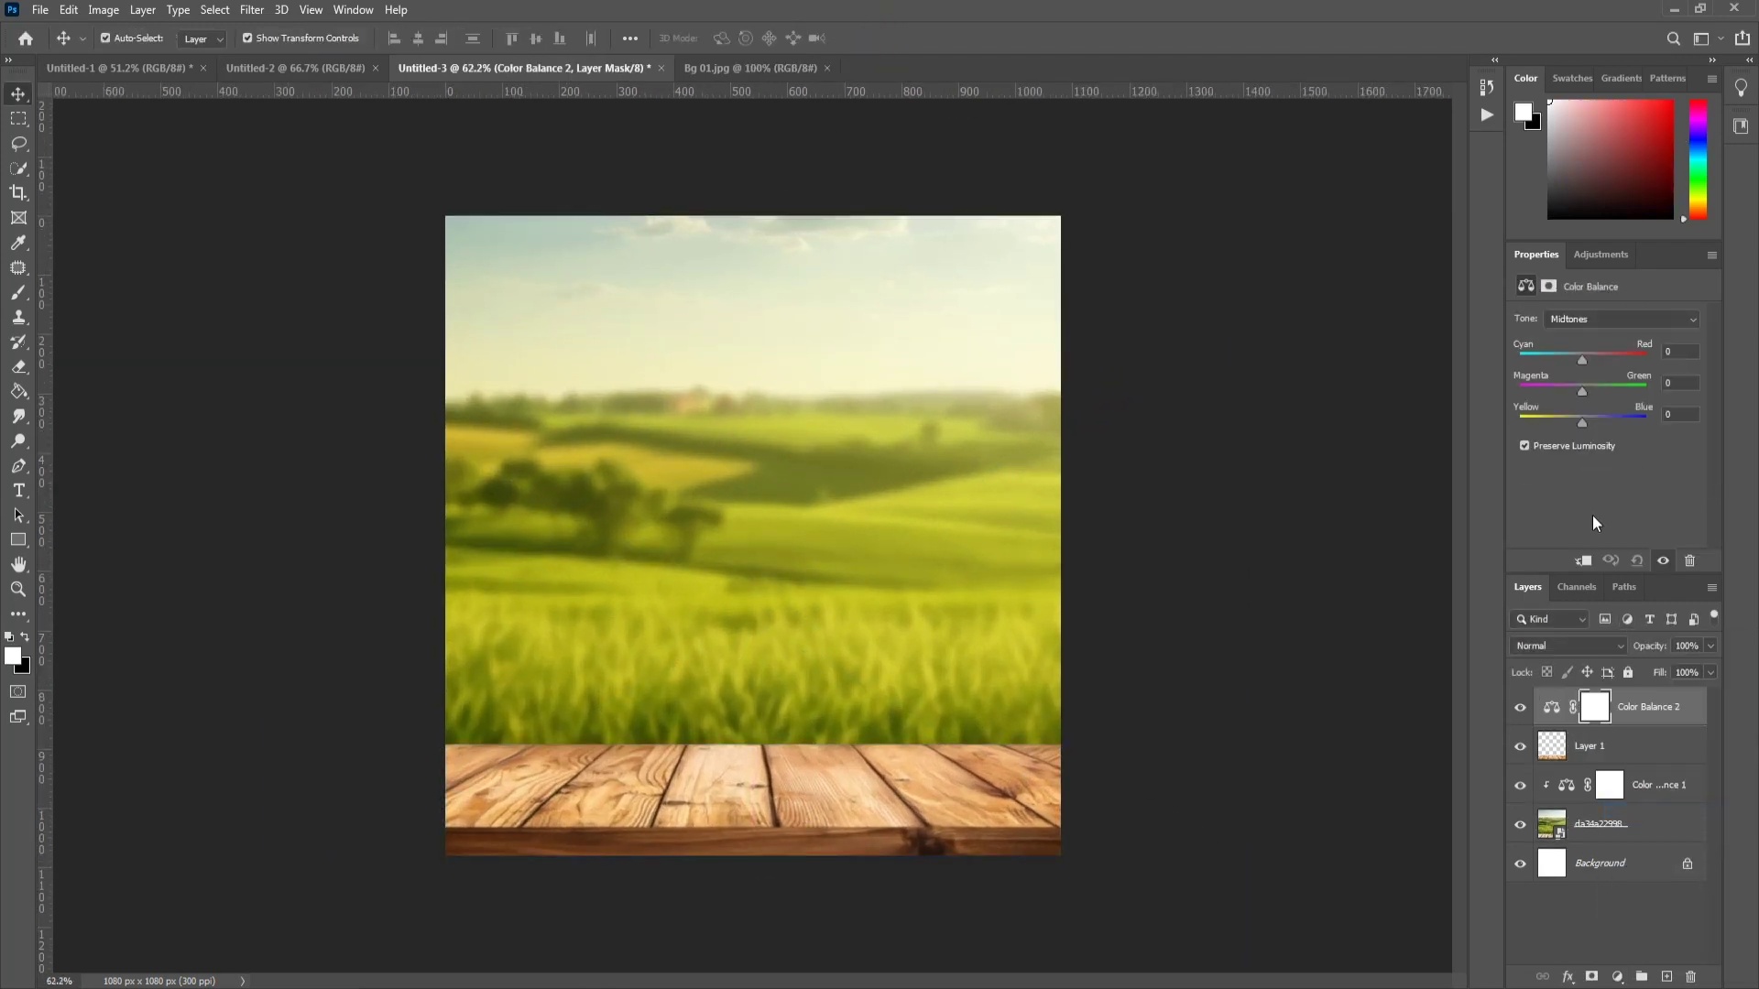
mouse_move(1592, 427)
left_mouse_down()
mouse_move(1562, 429)
mouse_move(1609, 363)
mouse_move(1556, 365)
mouse_move(1610, 361)
left_mouse_up()
mouse_move(1560, 426)
left_mouse_down()
mouse_move(1642, 420)
mouse_move(1567, 395)
left_mouse_up()
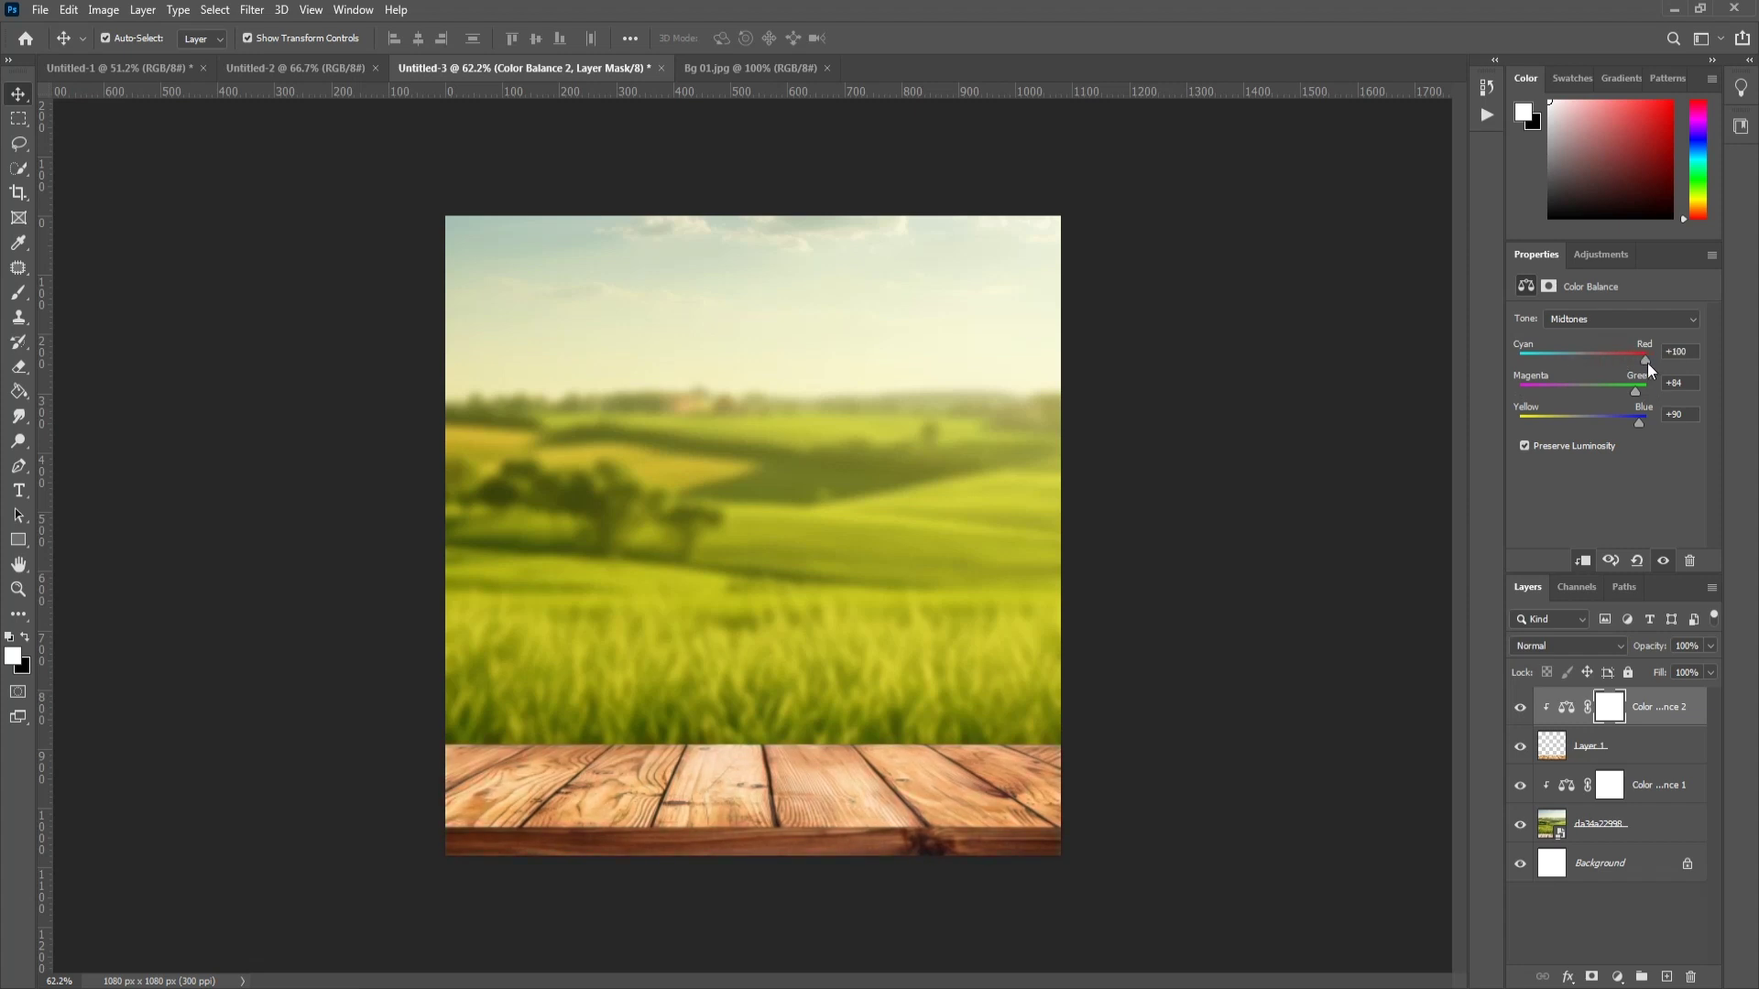
left_click(1390, 840)
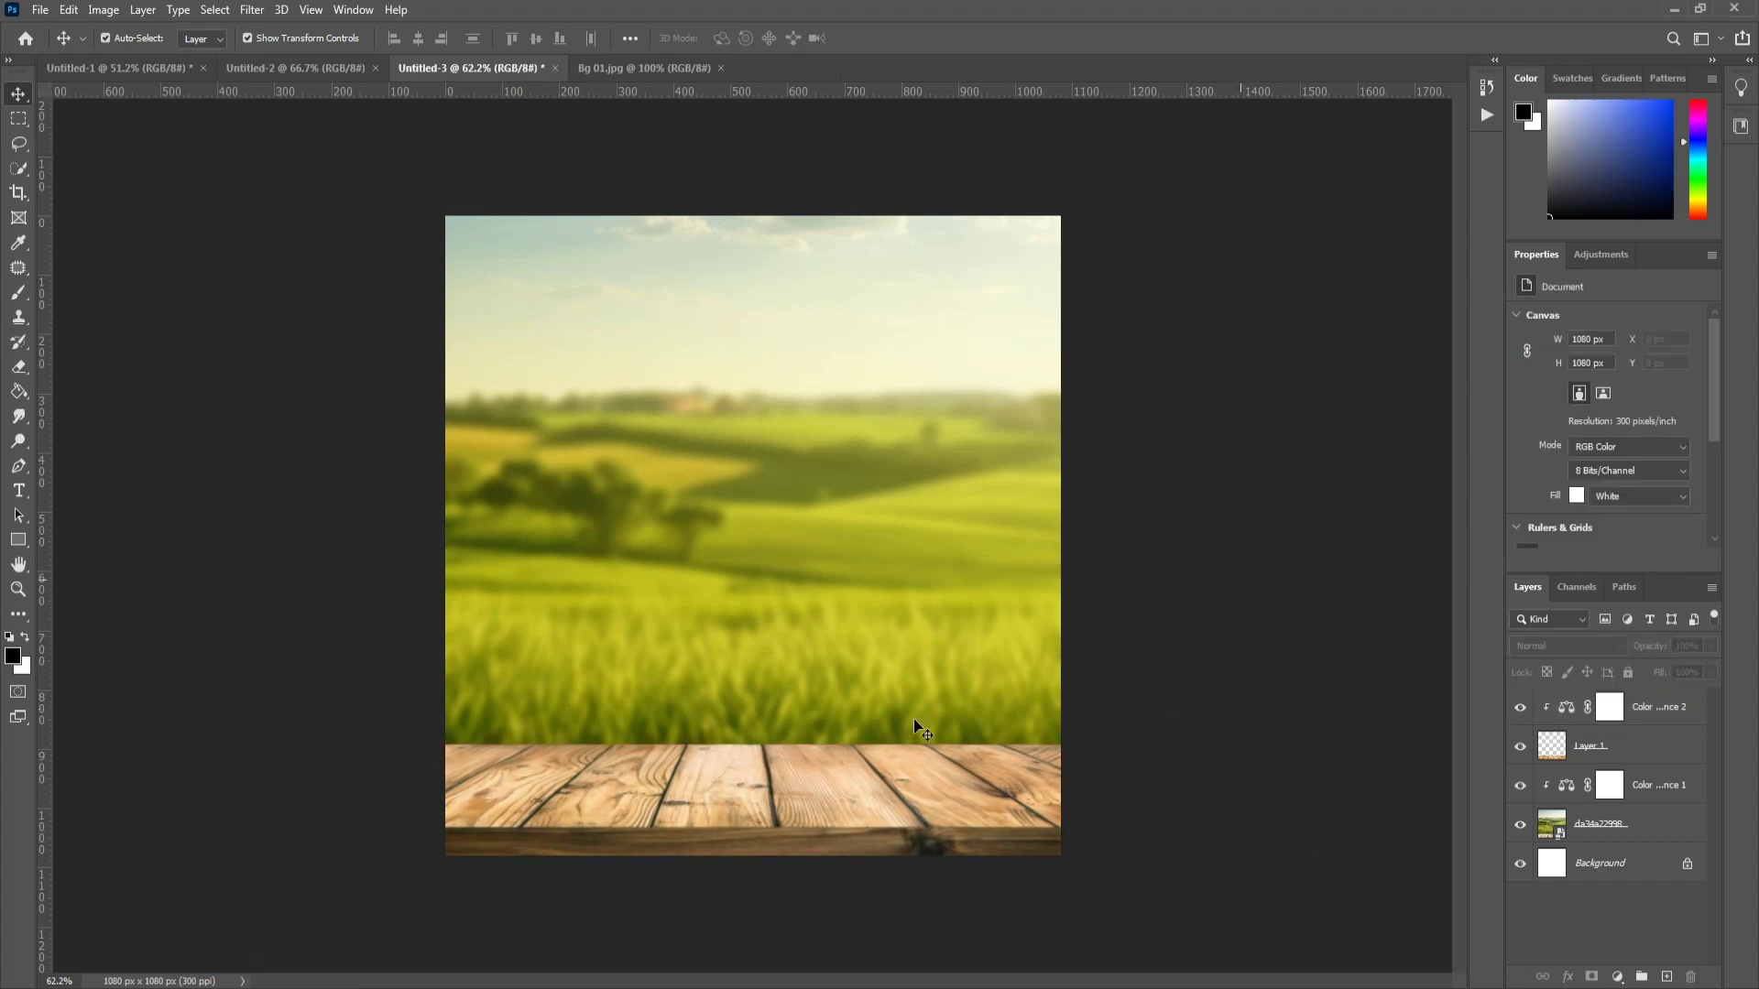
Step: Place Jim Jams Bottle.png at about quarter size on the left of the tabletop
left_click(738, 979)
left_click_drag(1273, 368, 723, 572)
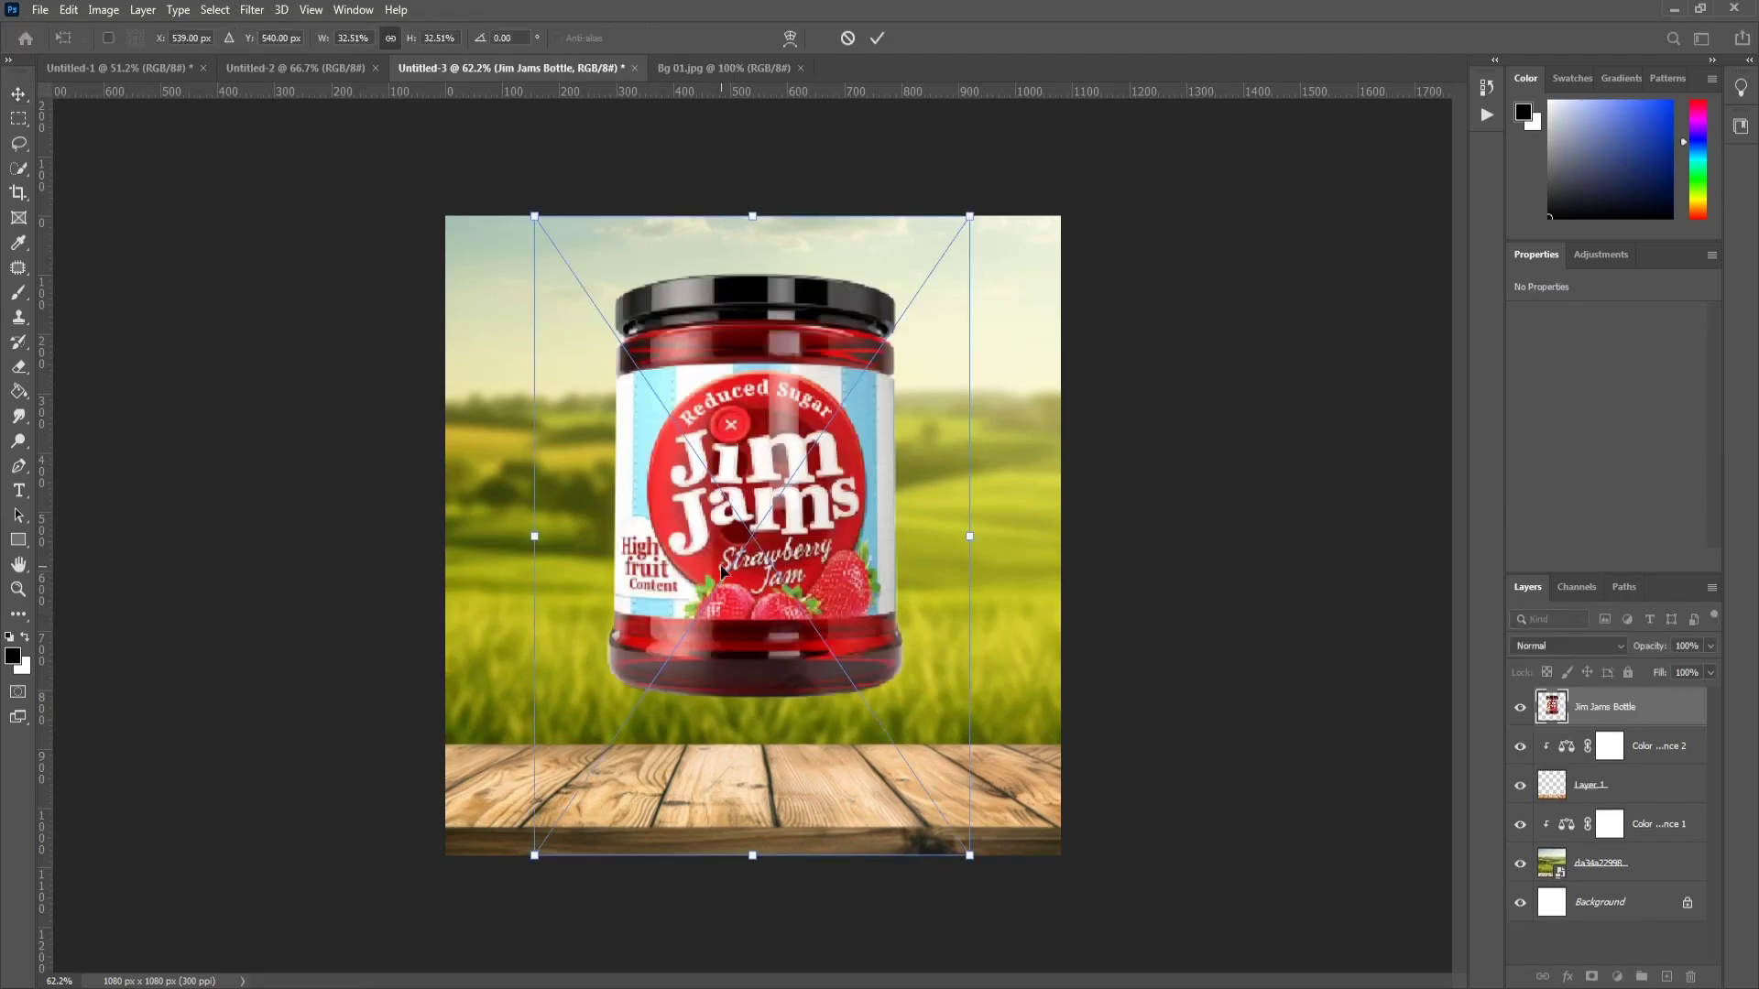
left_click_drag(749, 865, 749, 786)
left_click_drag(759, 622, 638, 759)
left_click_drag(633, 917, 632, 903)
key("Return")
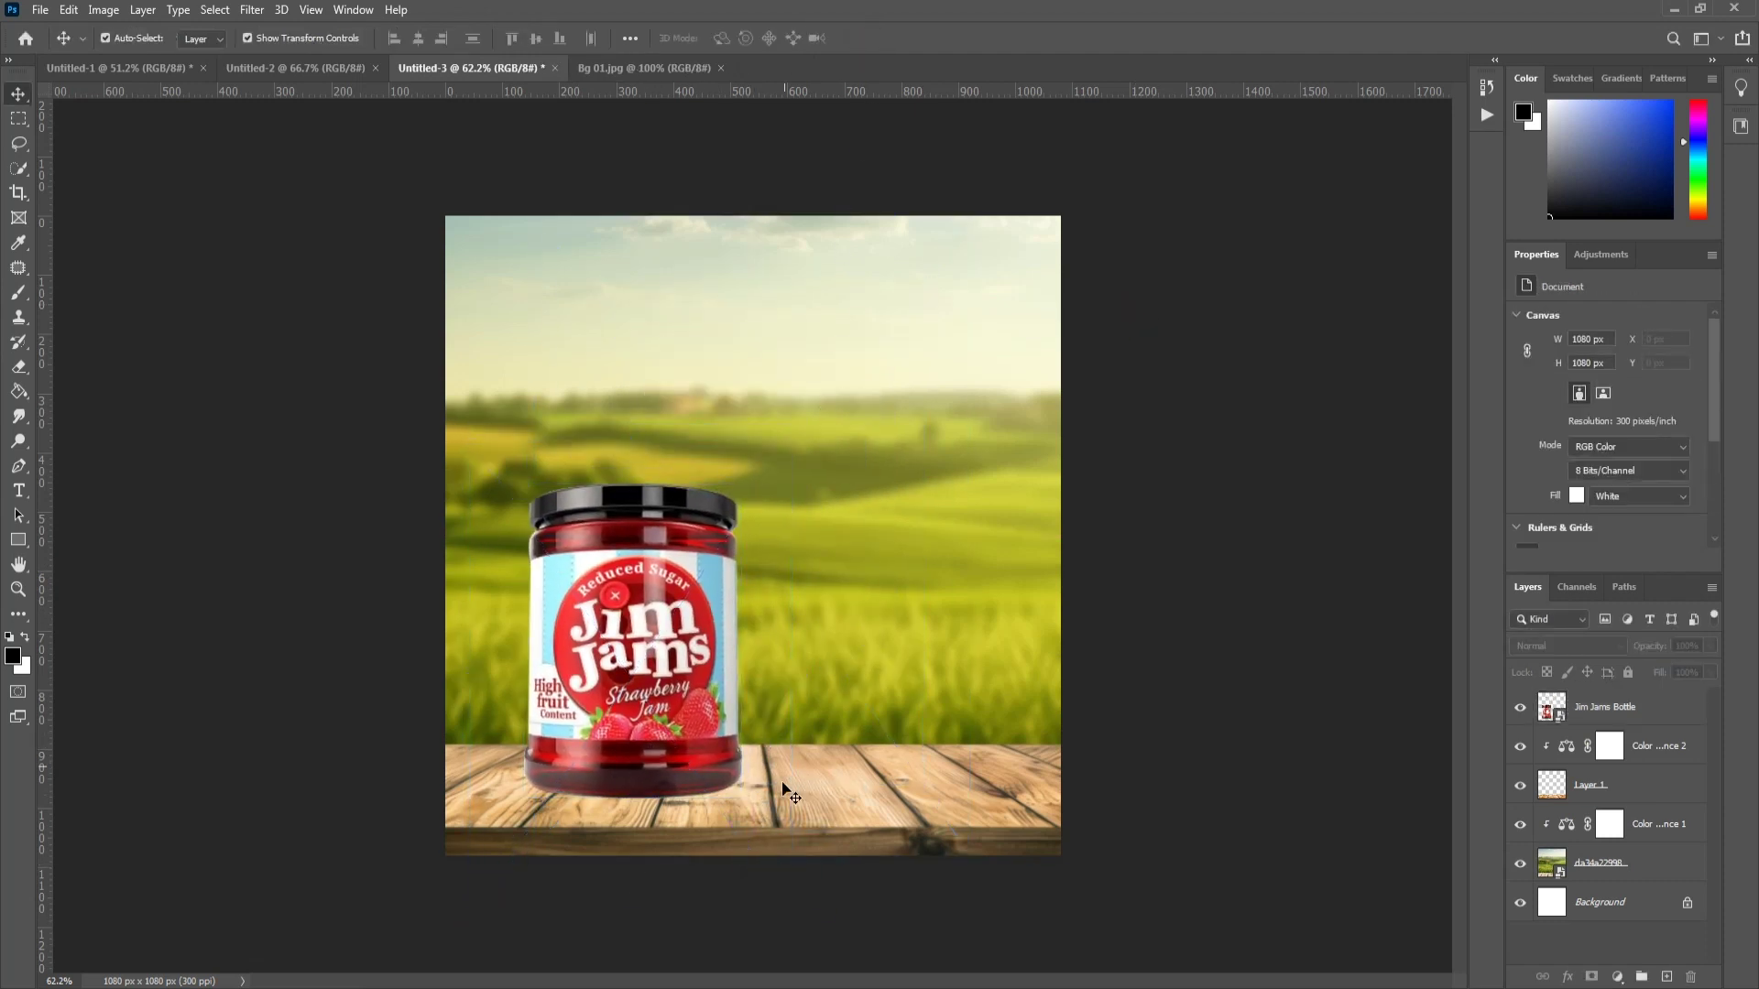
Step: Paint a soft round shadow on a new layer and flatten it under the jar
left_click(1667, 978)
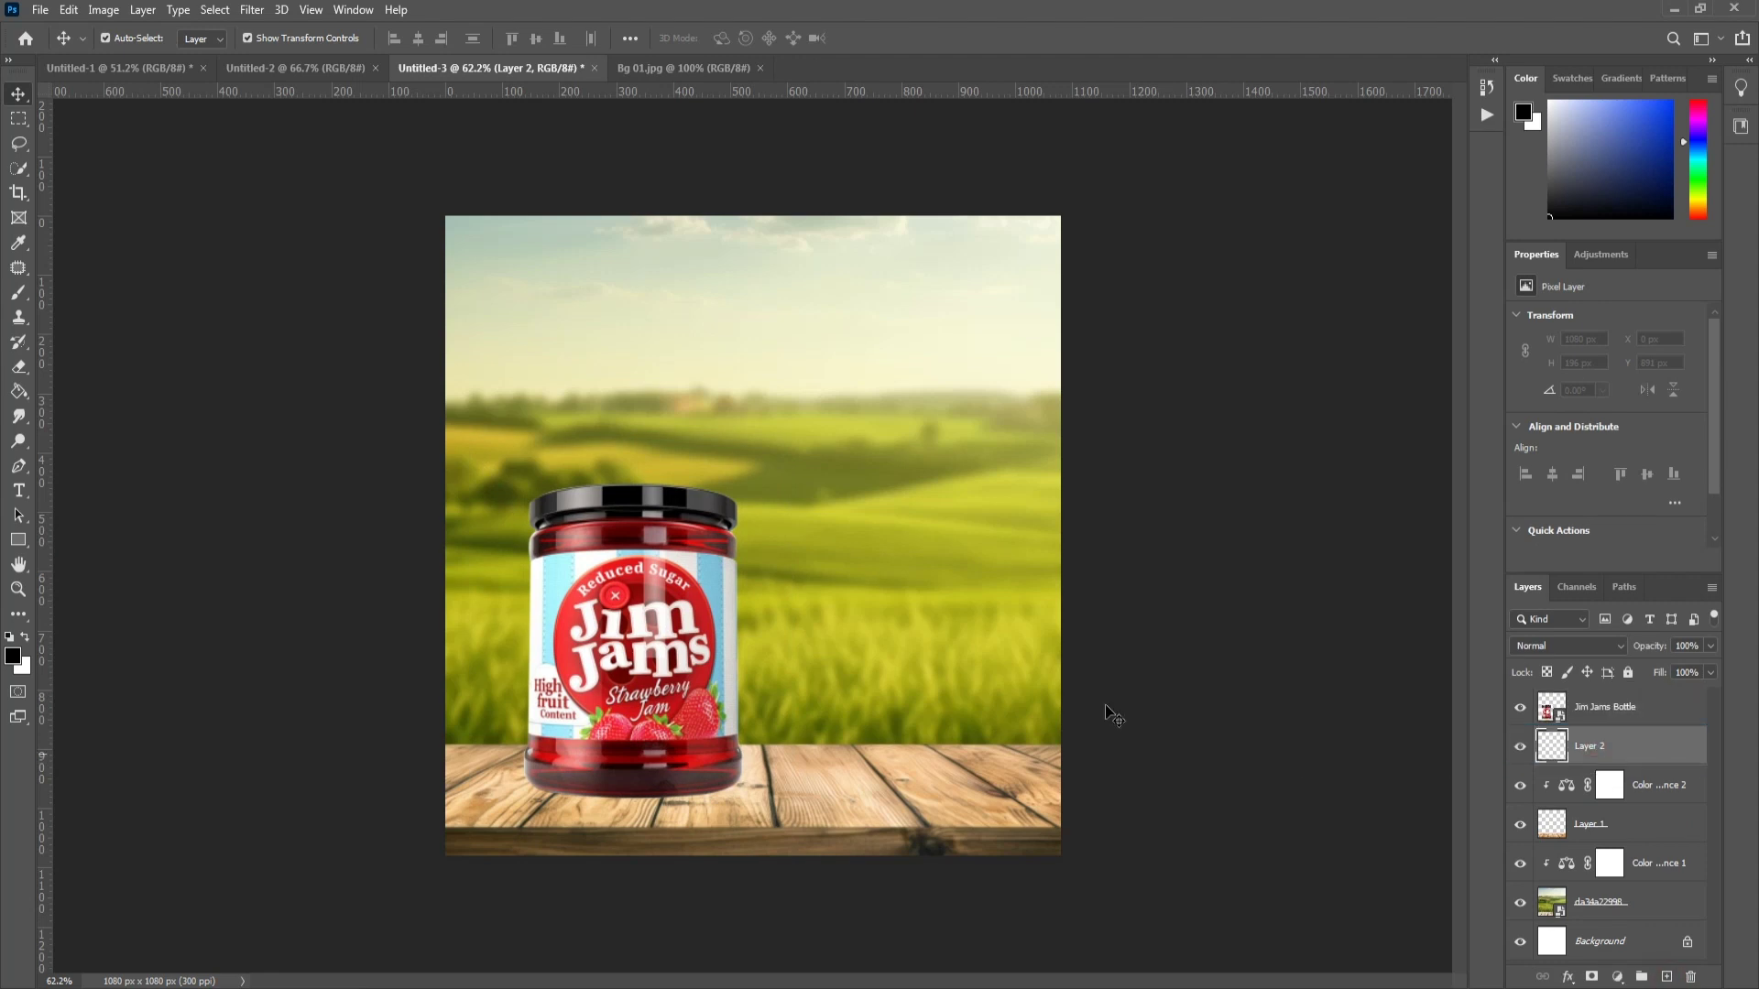
left_click(18, 293)
left_click(134, 39)
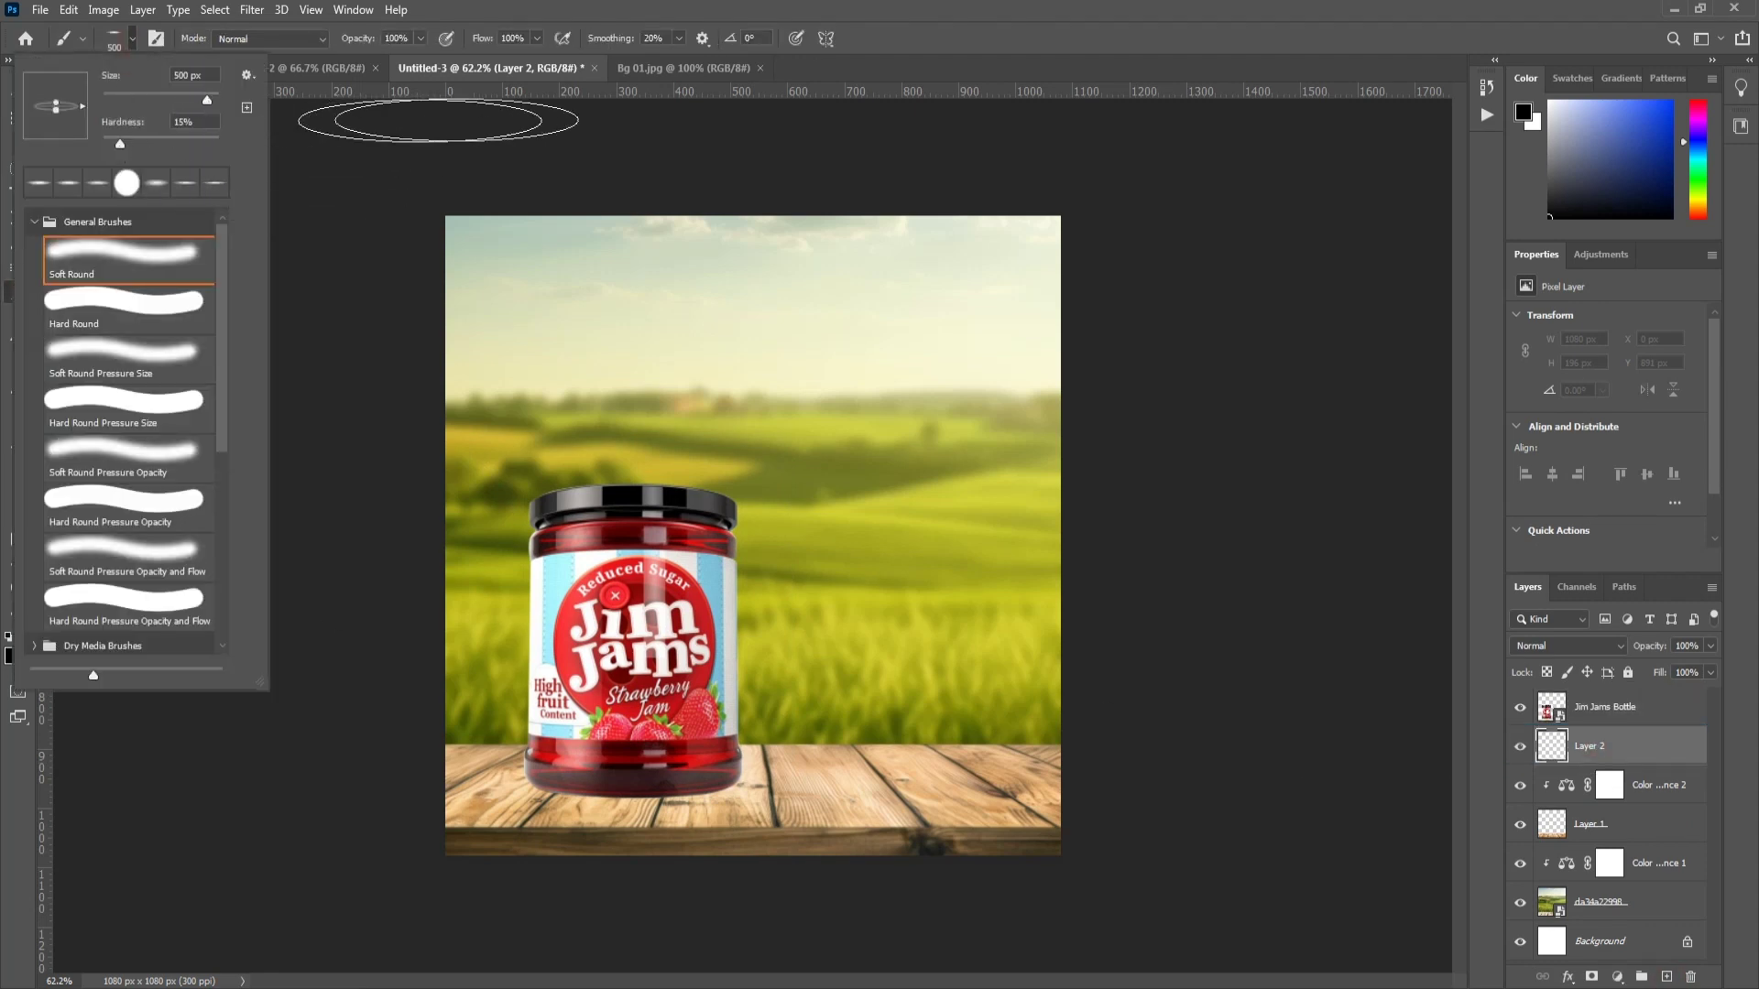
left_click(630, 792)
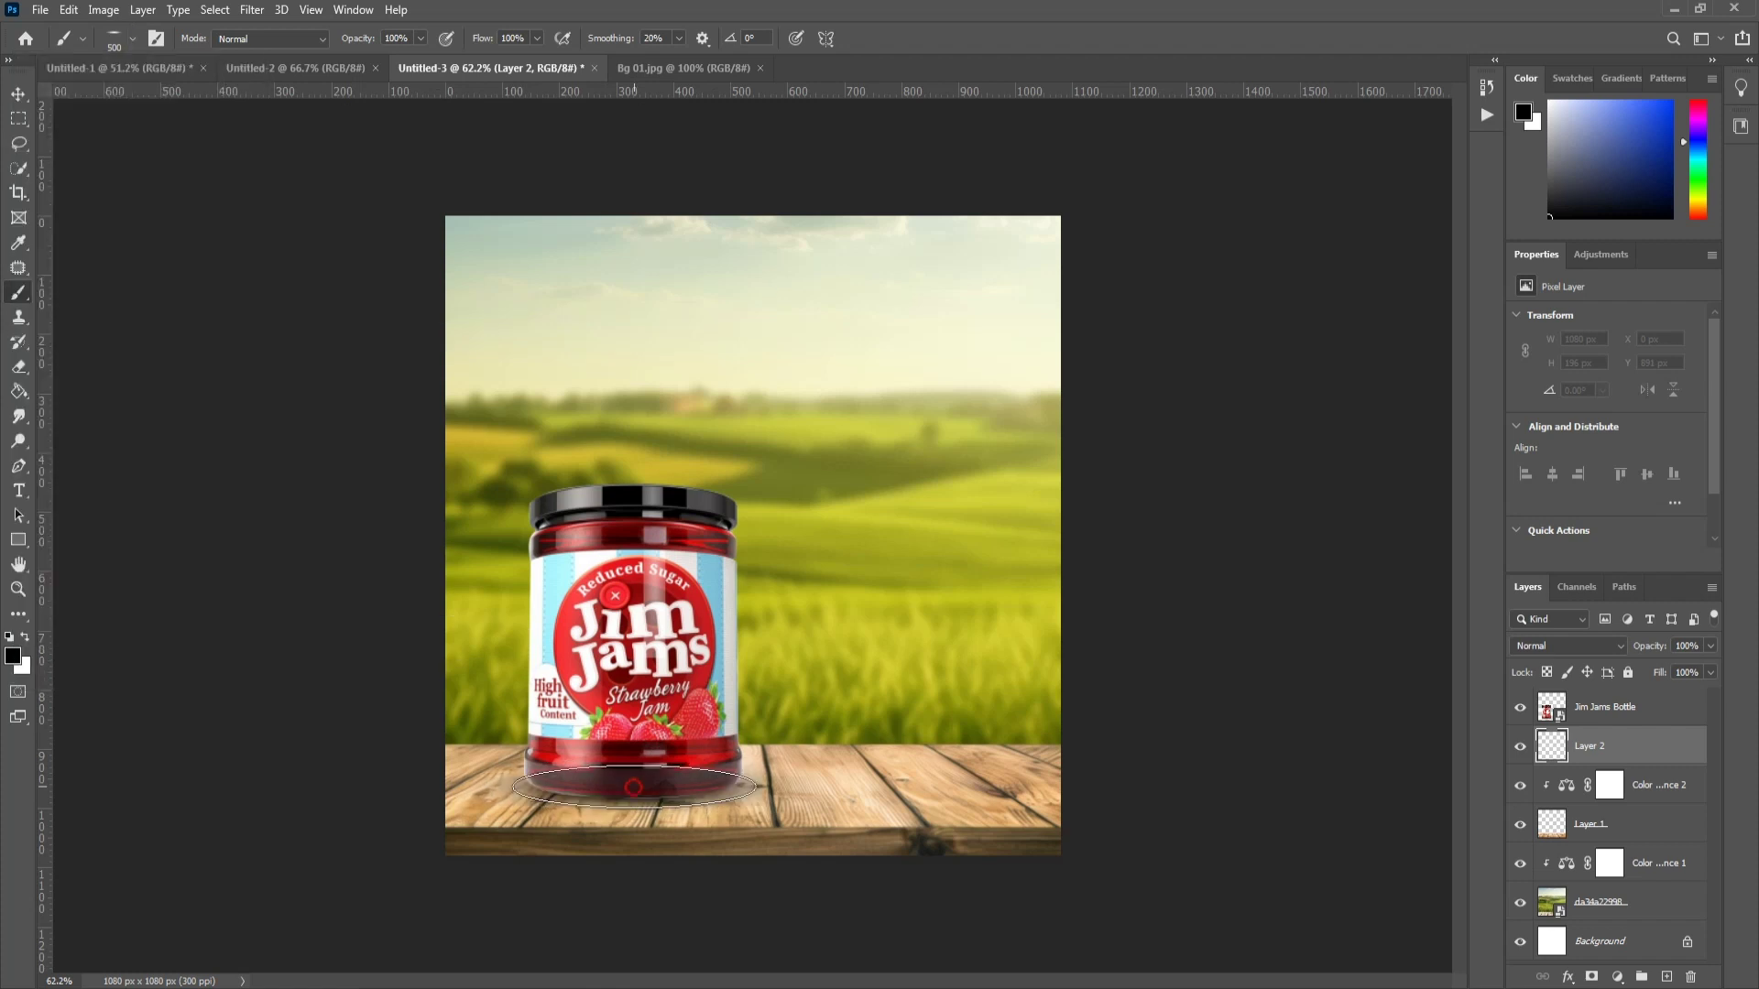
key("v")
key("ctrl+t")
left_click_drag(650, 825, 649, 843)
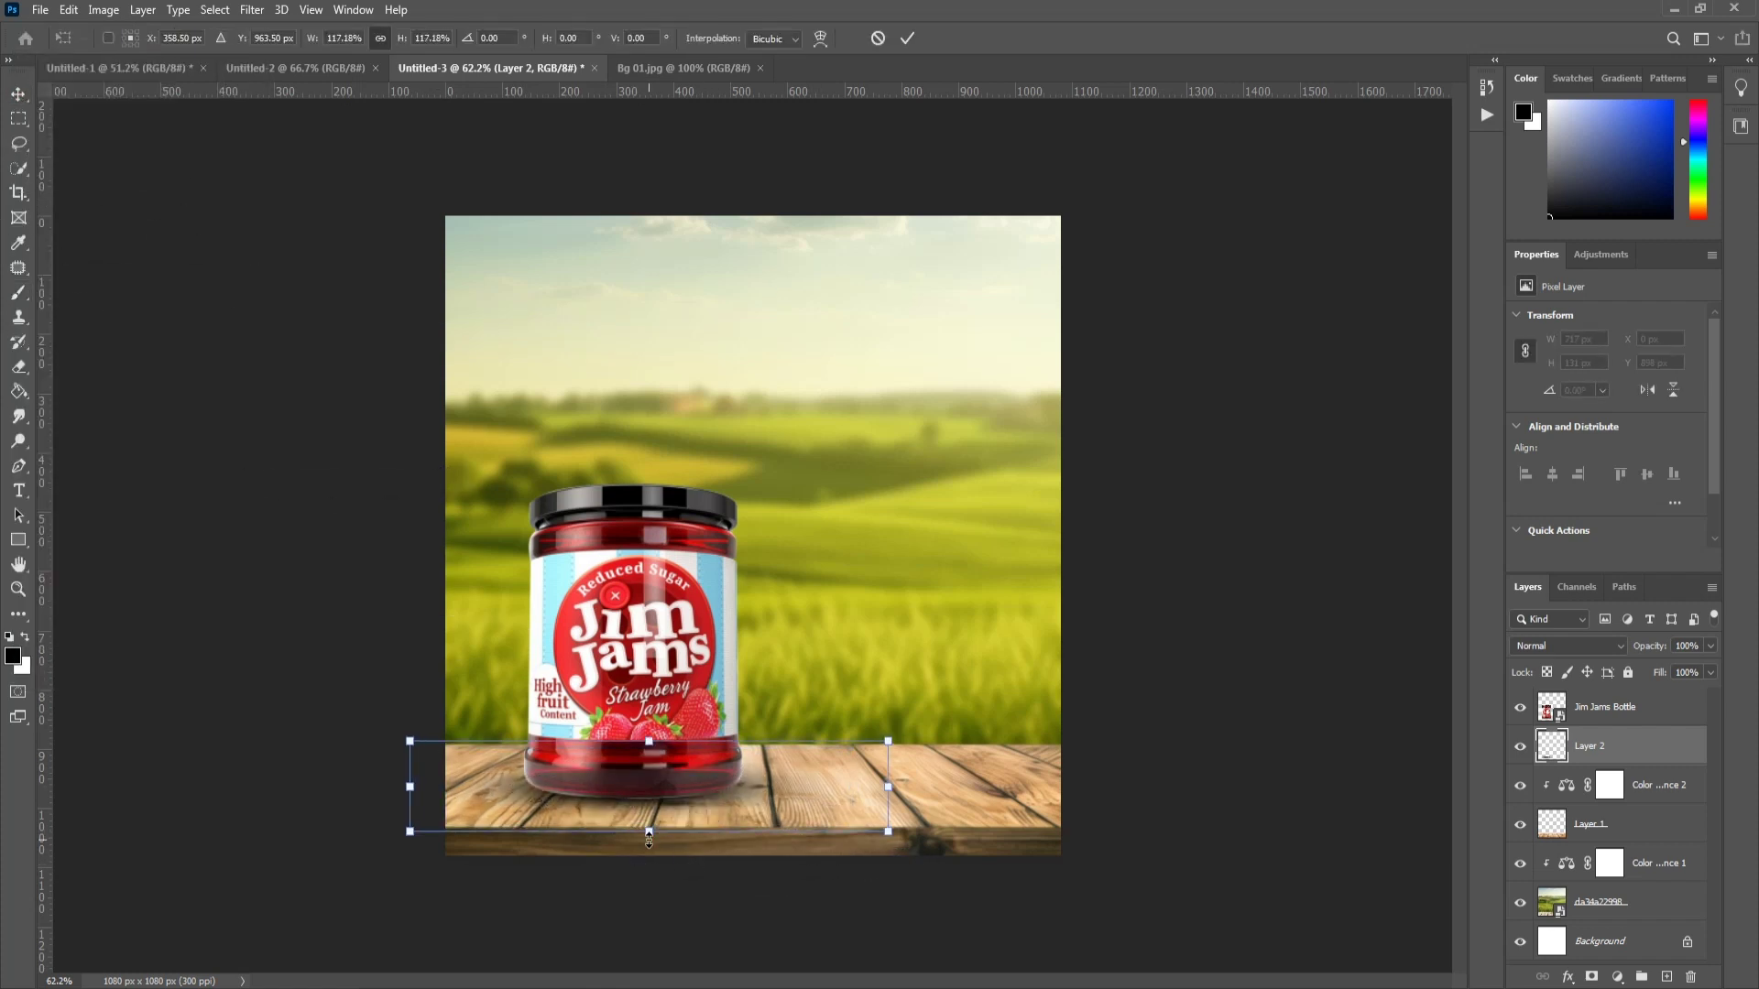
left_click_drag(891, 786, 864, 788)
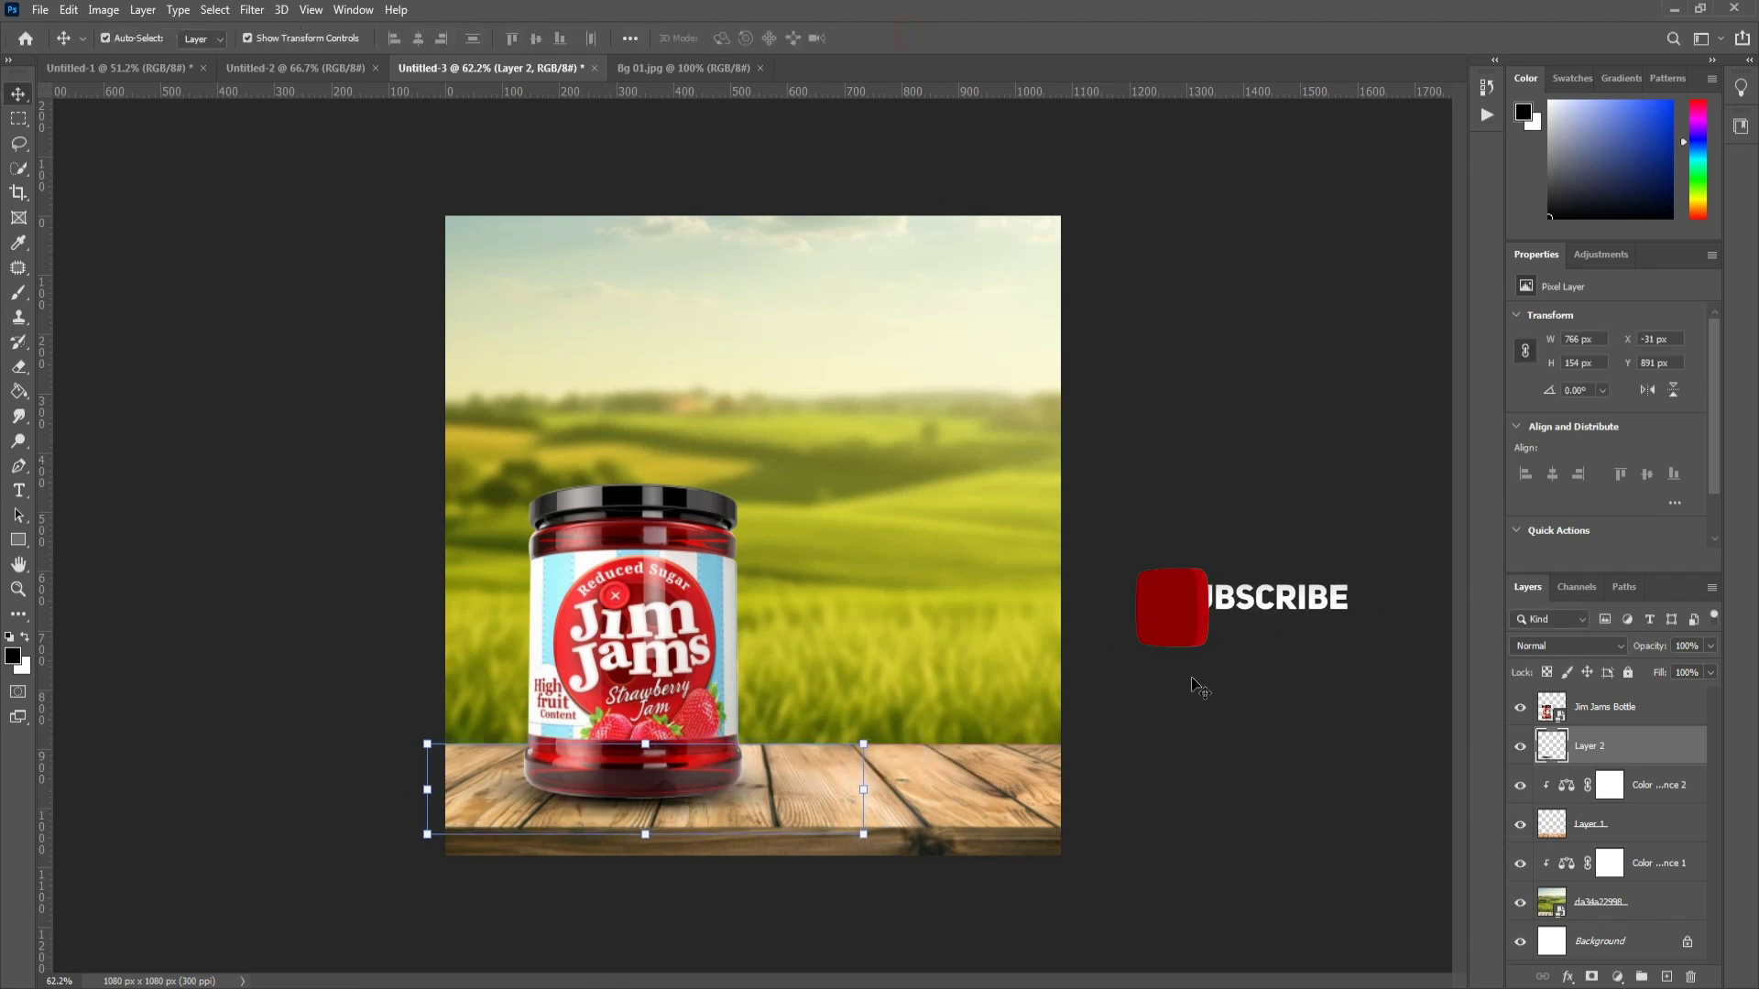
key("Return")
left_click(1136, 783)
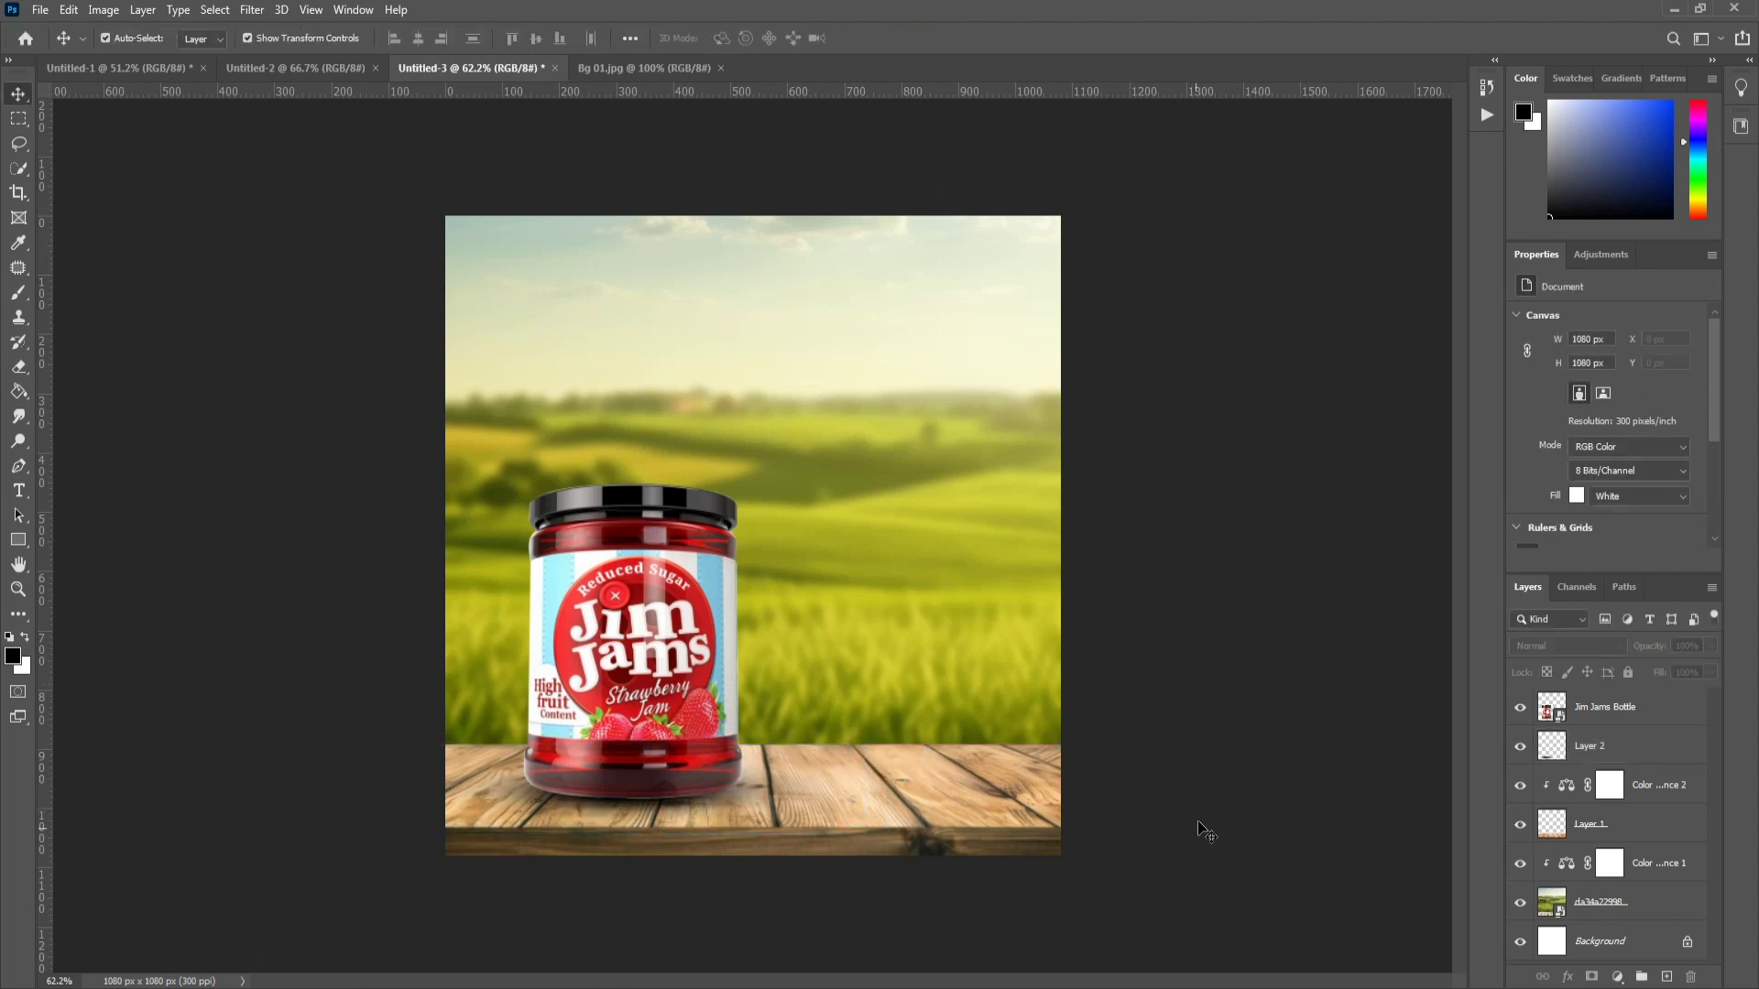
Step: Place the Strawberry Bowl image right of the jar, shrunk and flipped horizontally
key("alt+Tab")
left_click_drag(1484, 275, 1174, 624)
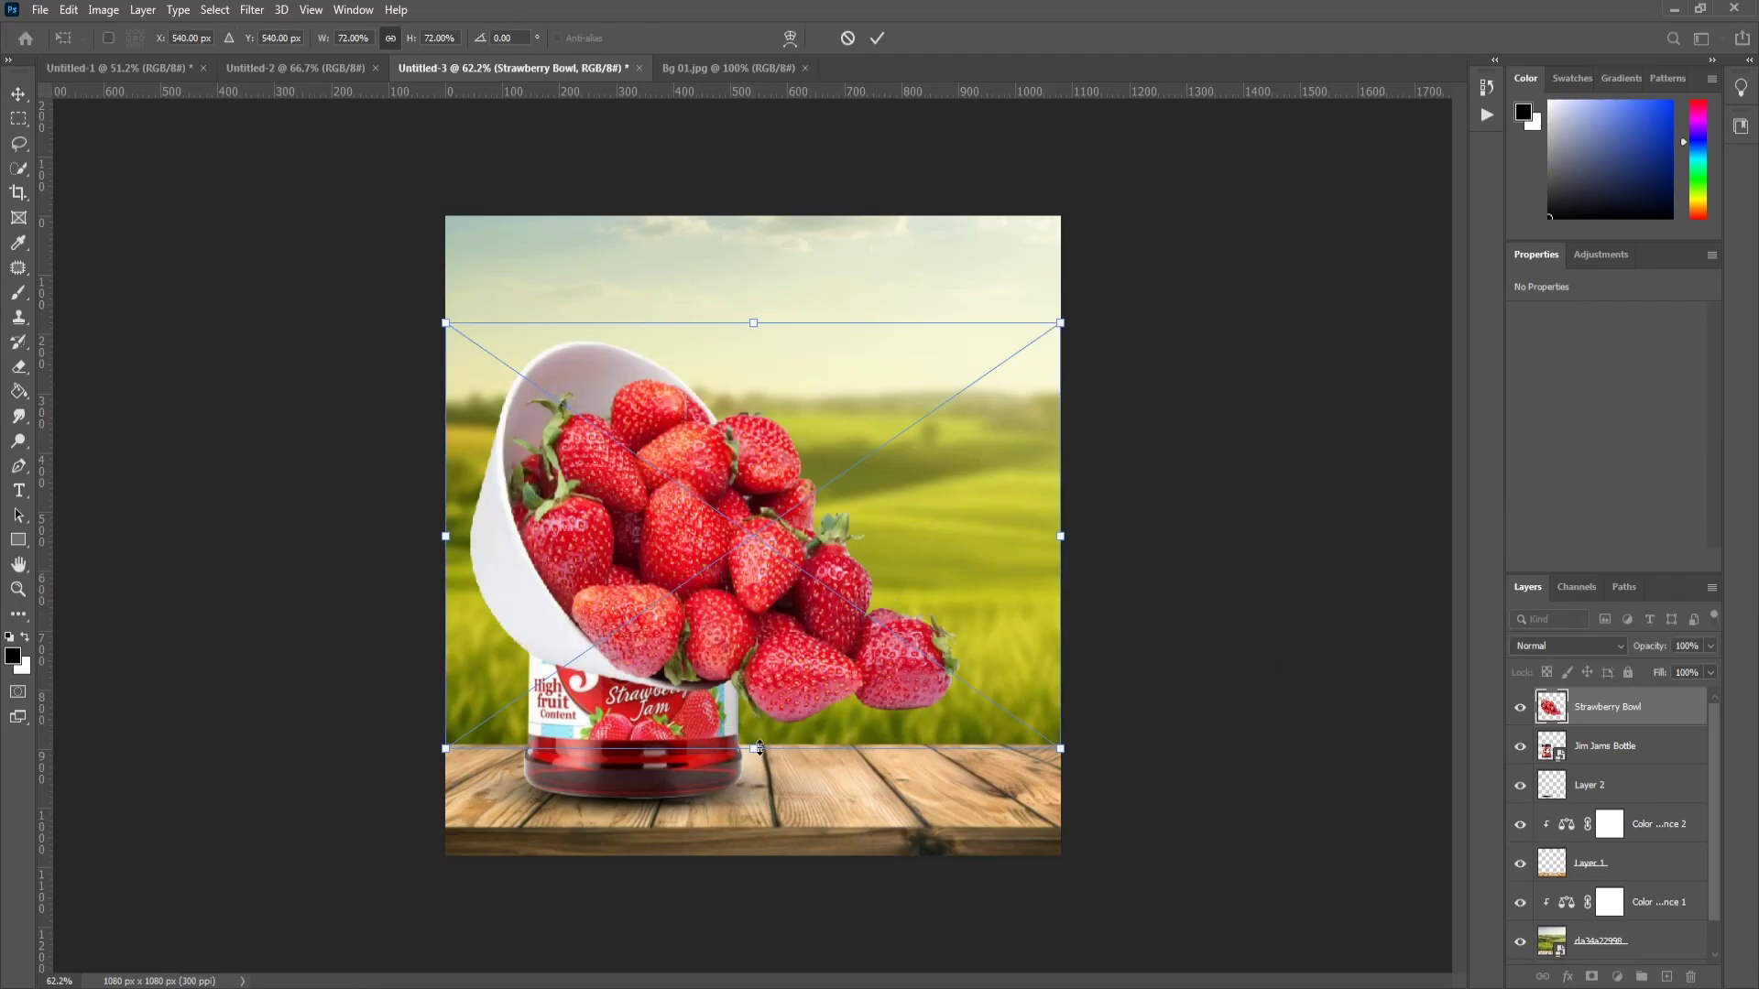
left_click_drag(758, 749, 757, 667)
left_click_drag(740, 587, 910, 743)
right_click(847, 626)
left_click(879, 915)
key("Return")
Step: Nudge the jar left and rotate the bowl so it lies tipped over on the table
left_click_drag(699, 658, 679, 663)
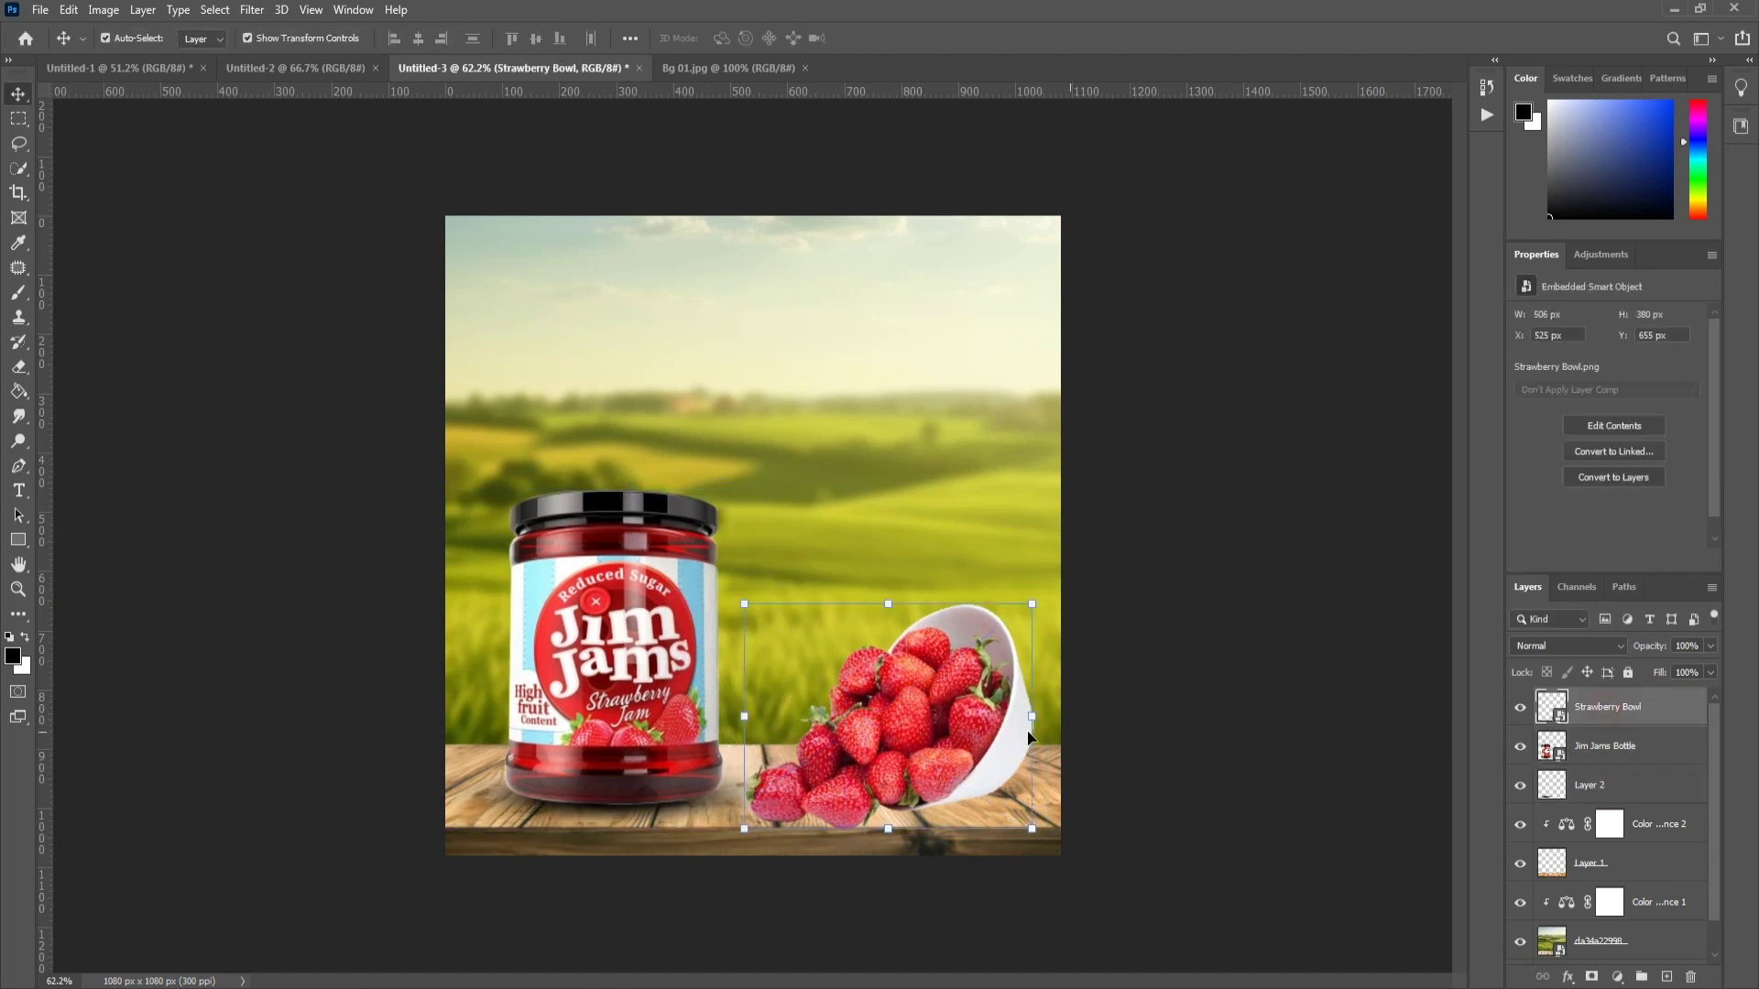
left_click_drag(933, 744, 919, 728)
left_click_drag(1040, 576, 1054, 610)
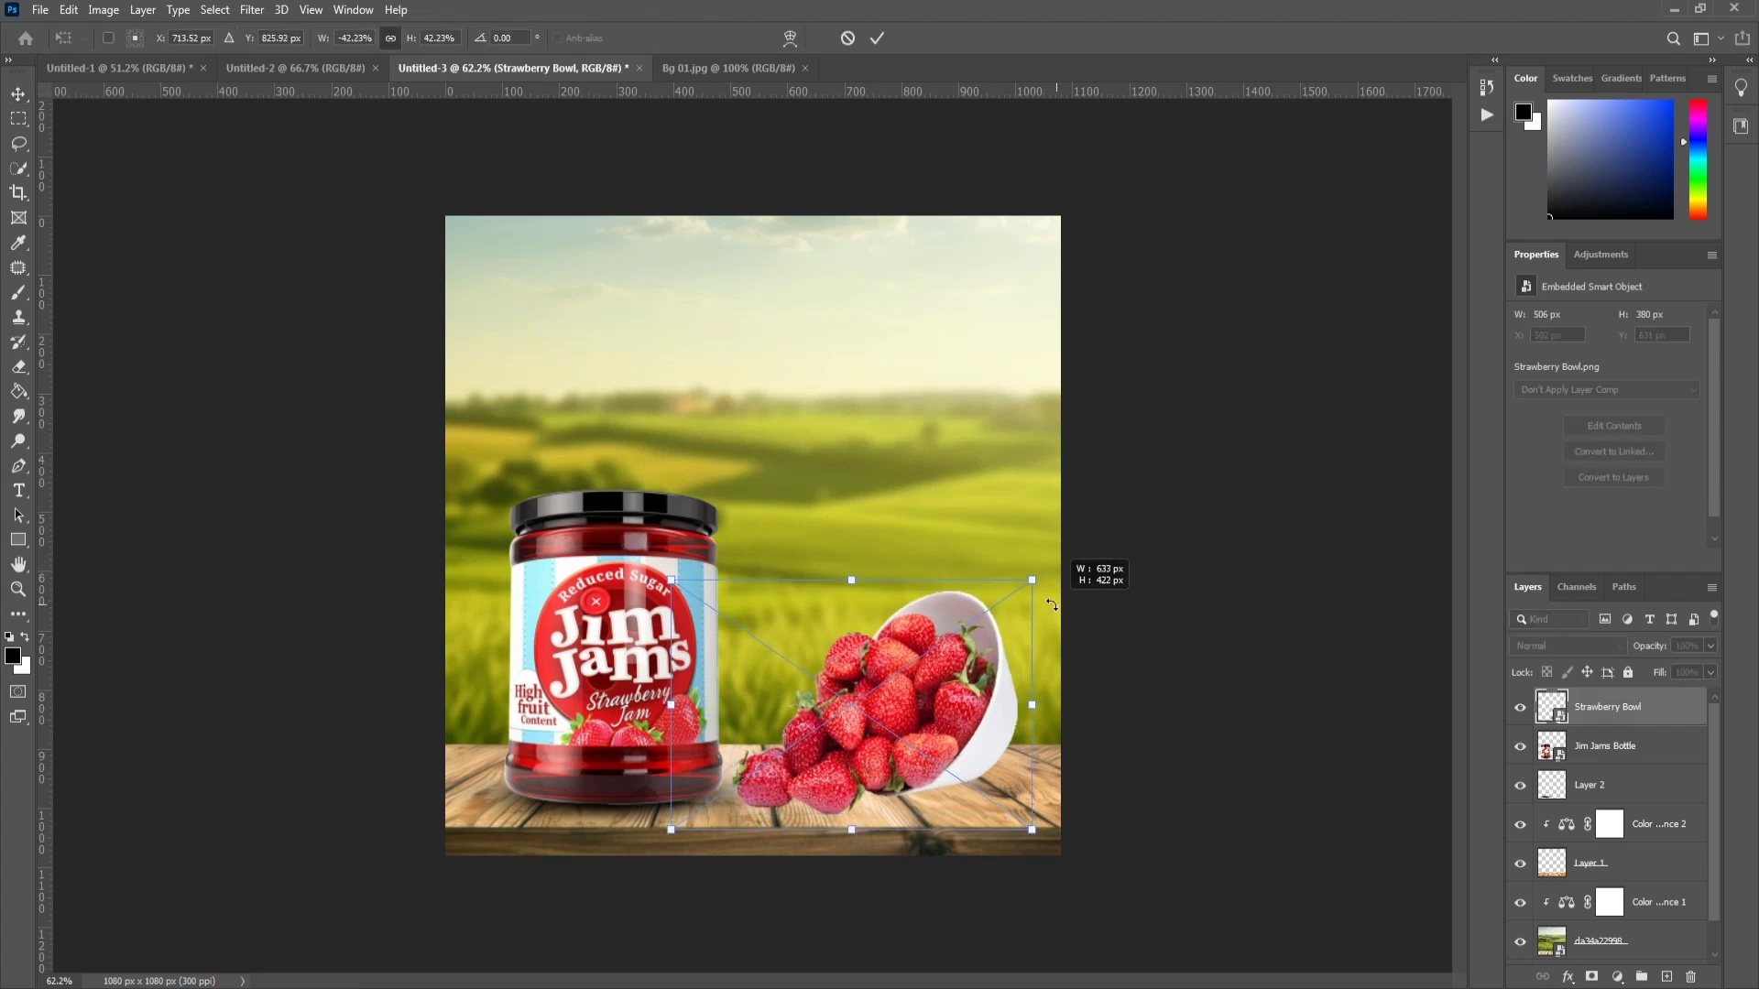
left_click_drag(959, 685, 973, 685)
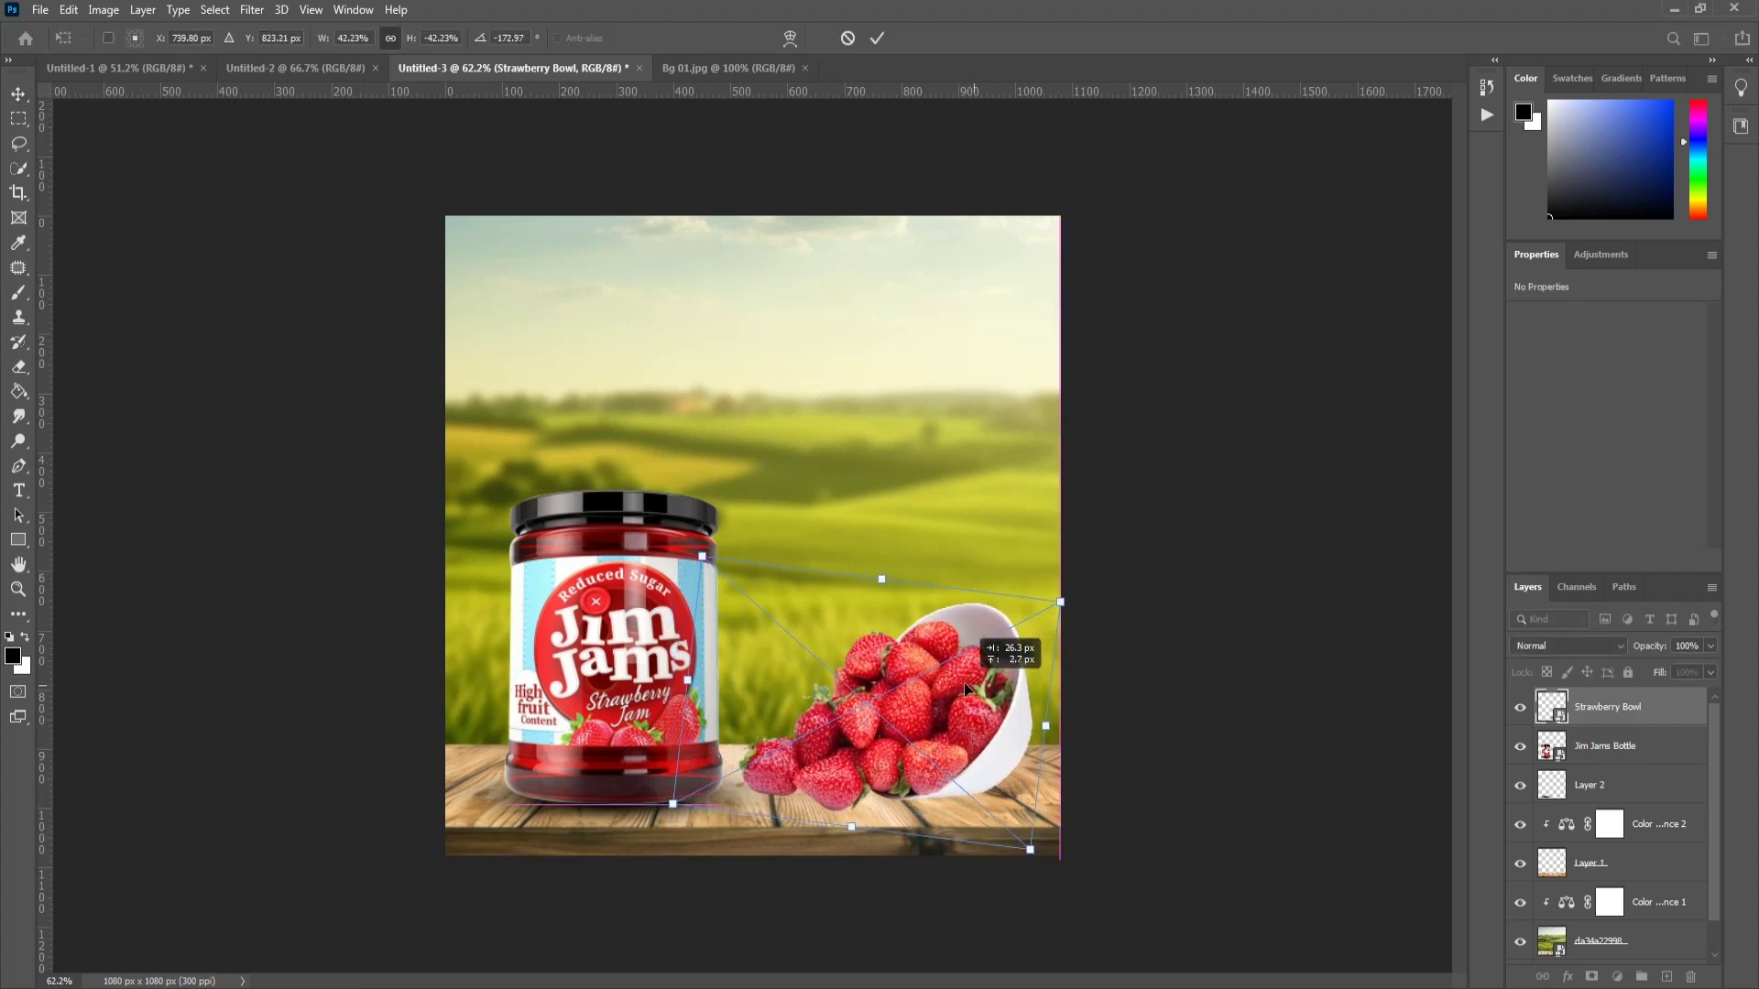
key("Return")
left_click(1221, 394)
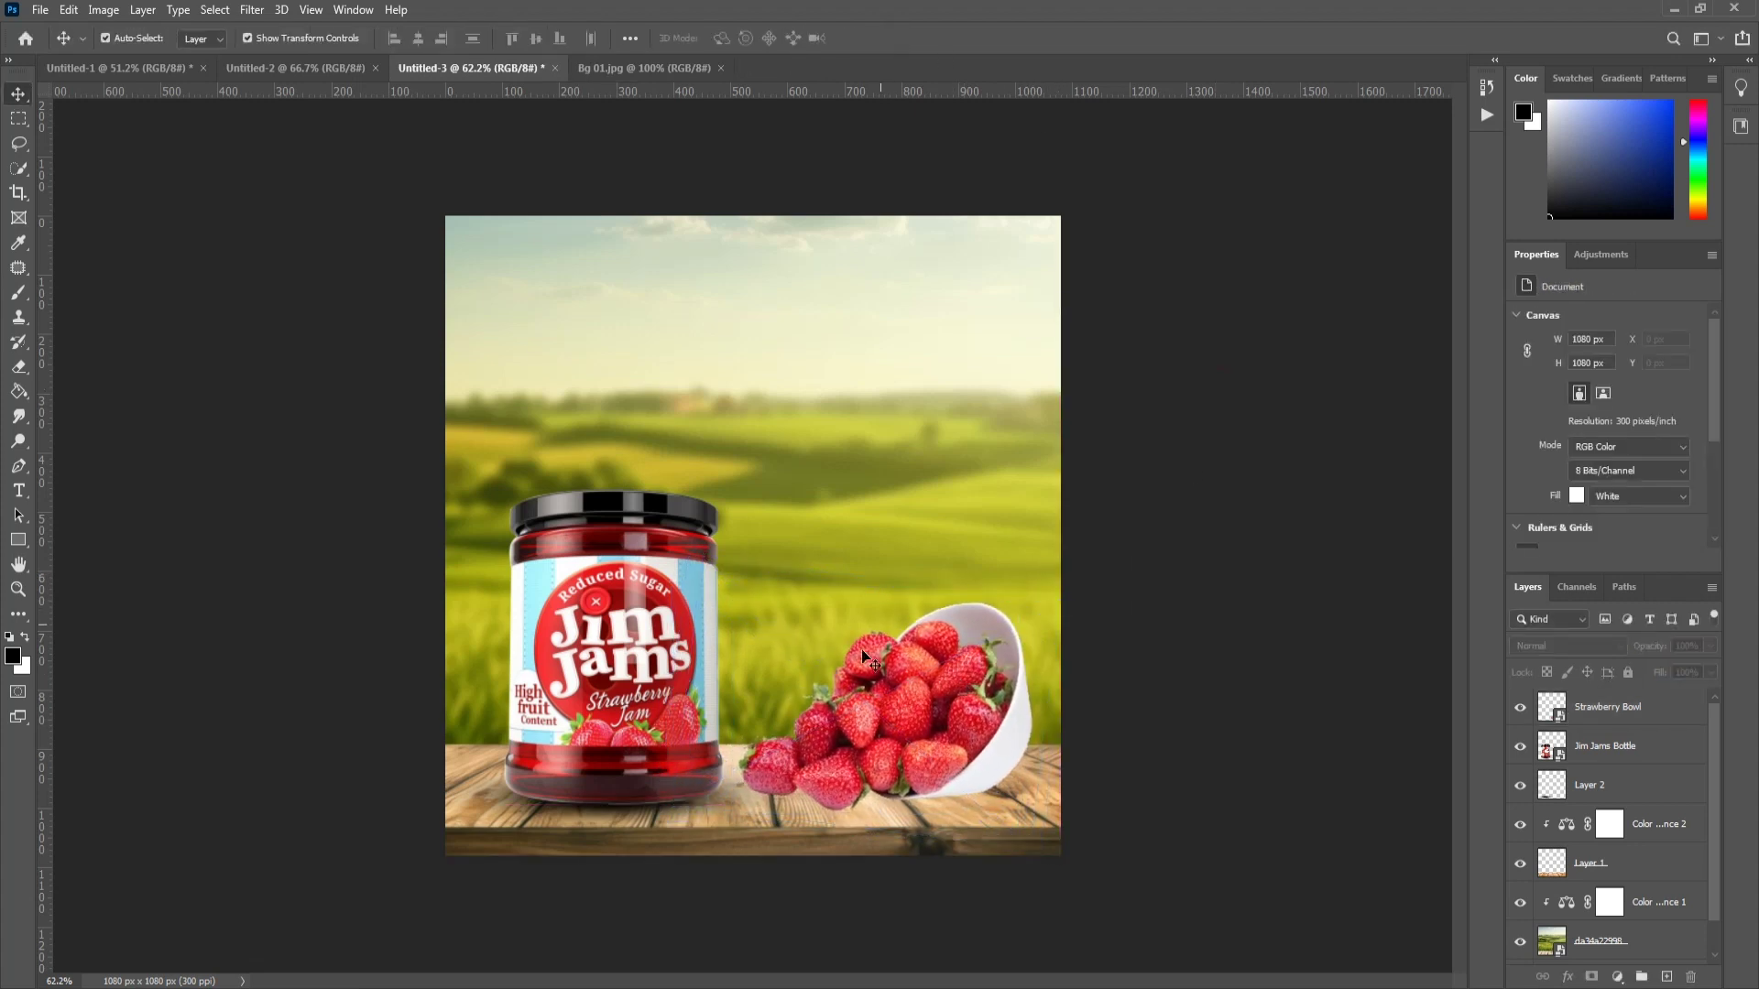
Step: Paint a shadow under the spilled strawberries and stretch the tabletop piece wider leftward
left_click(1672, 975)
left_click(18, 295)
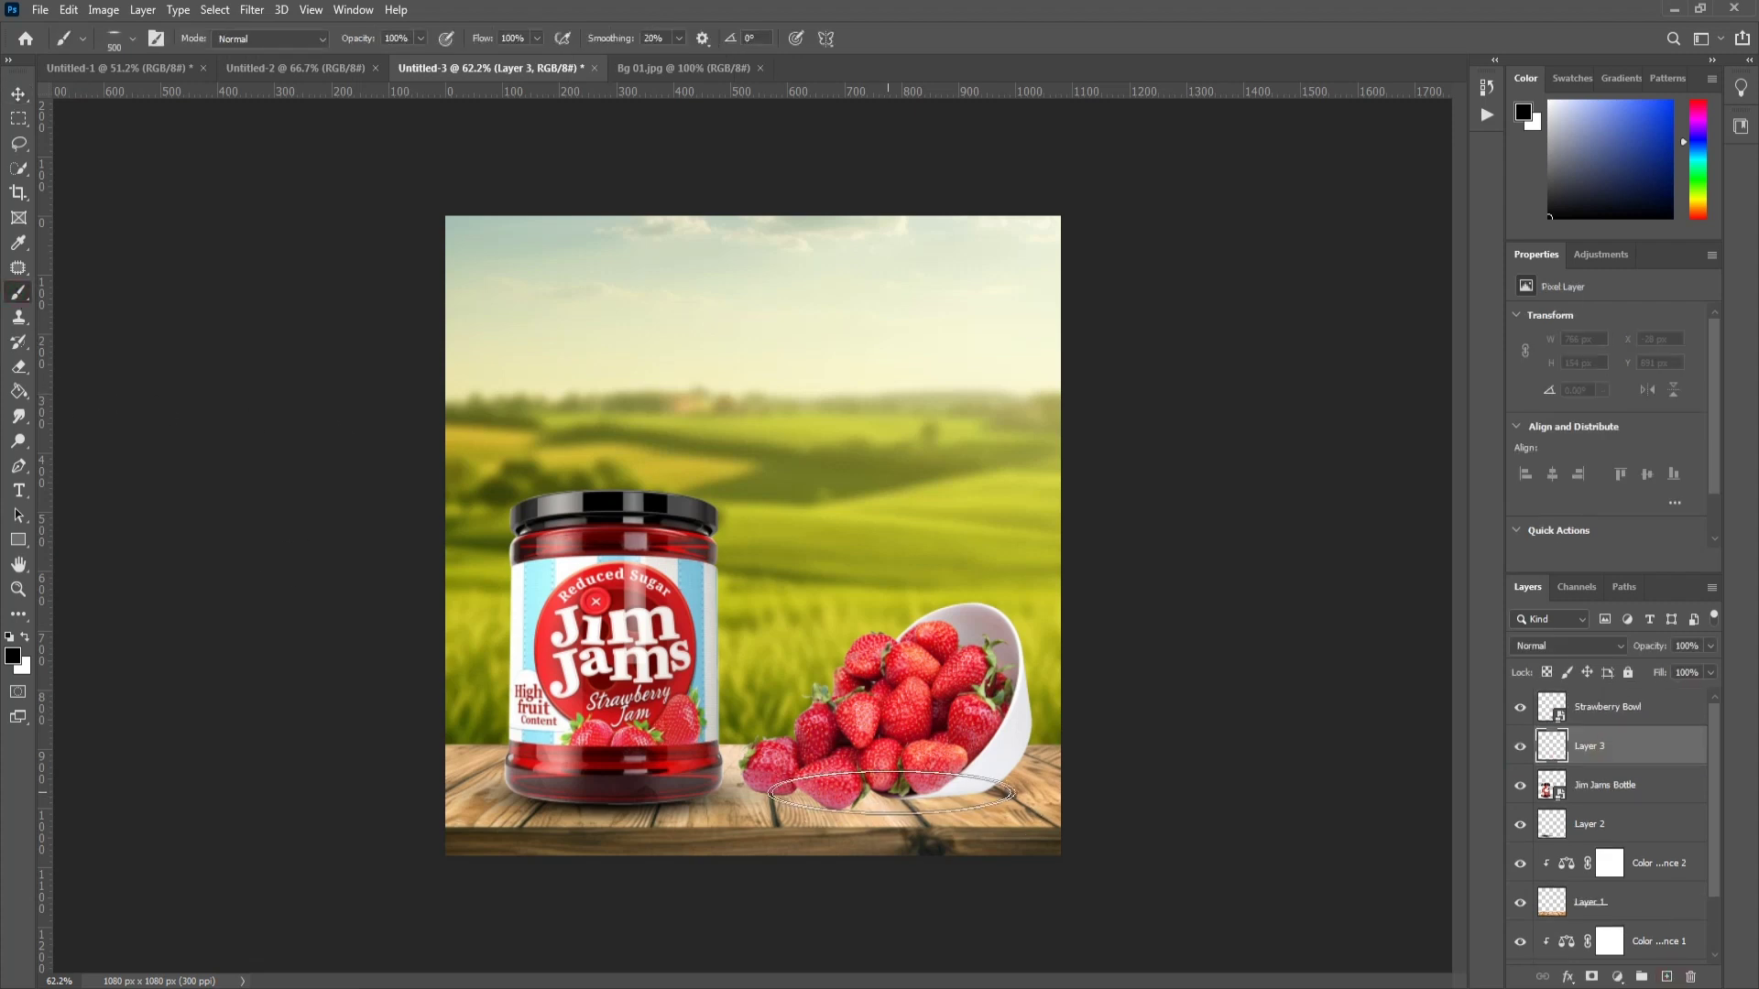
left_click_drag(774, 790, 962, 790)
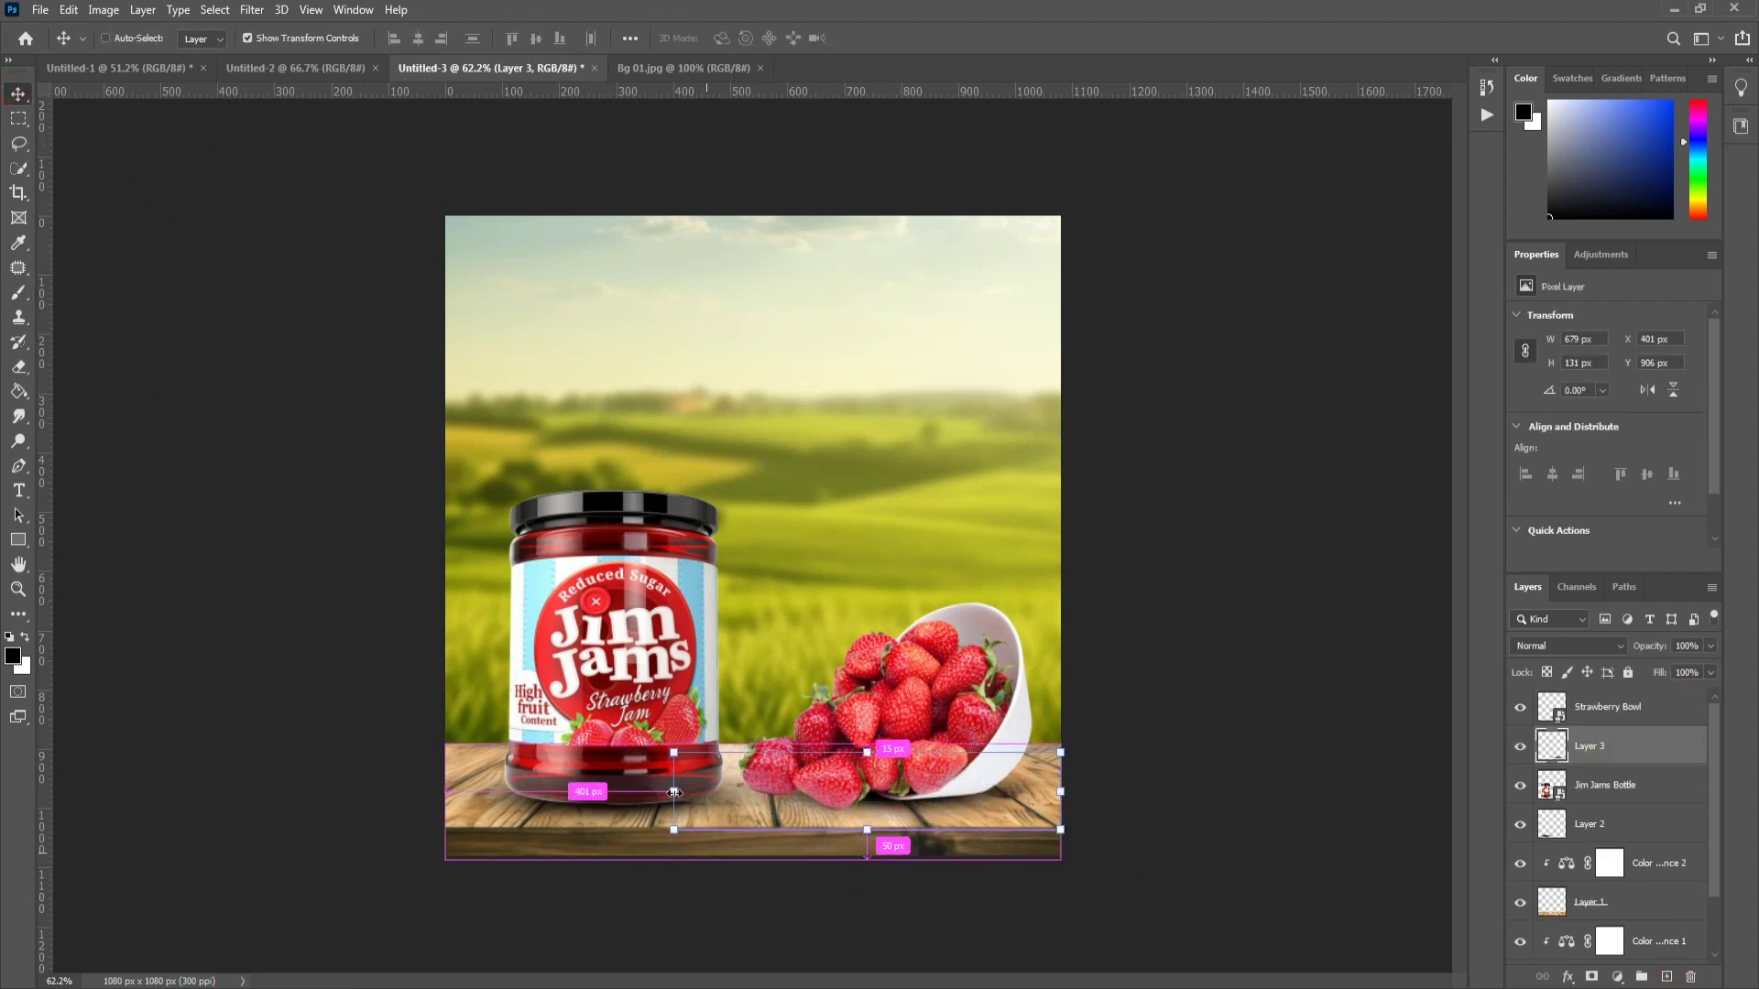
left_click_drag(674, 792, 567, 792)
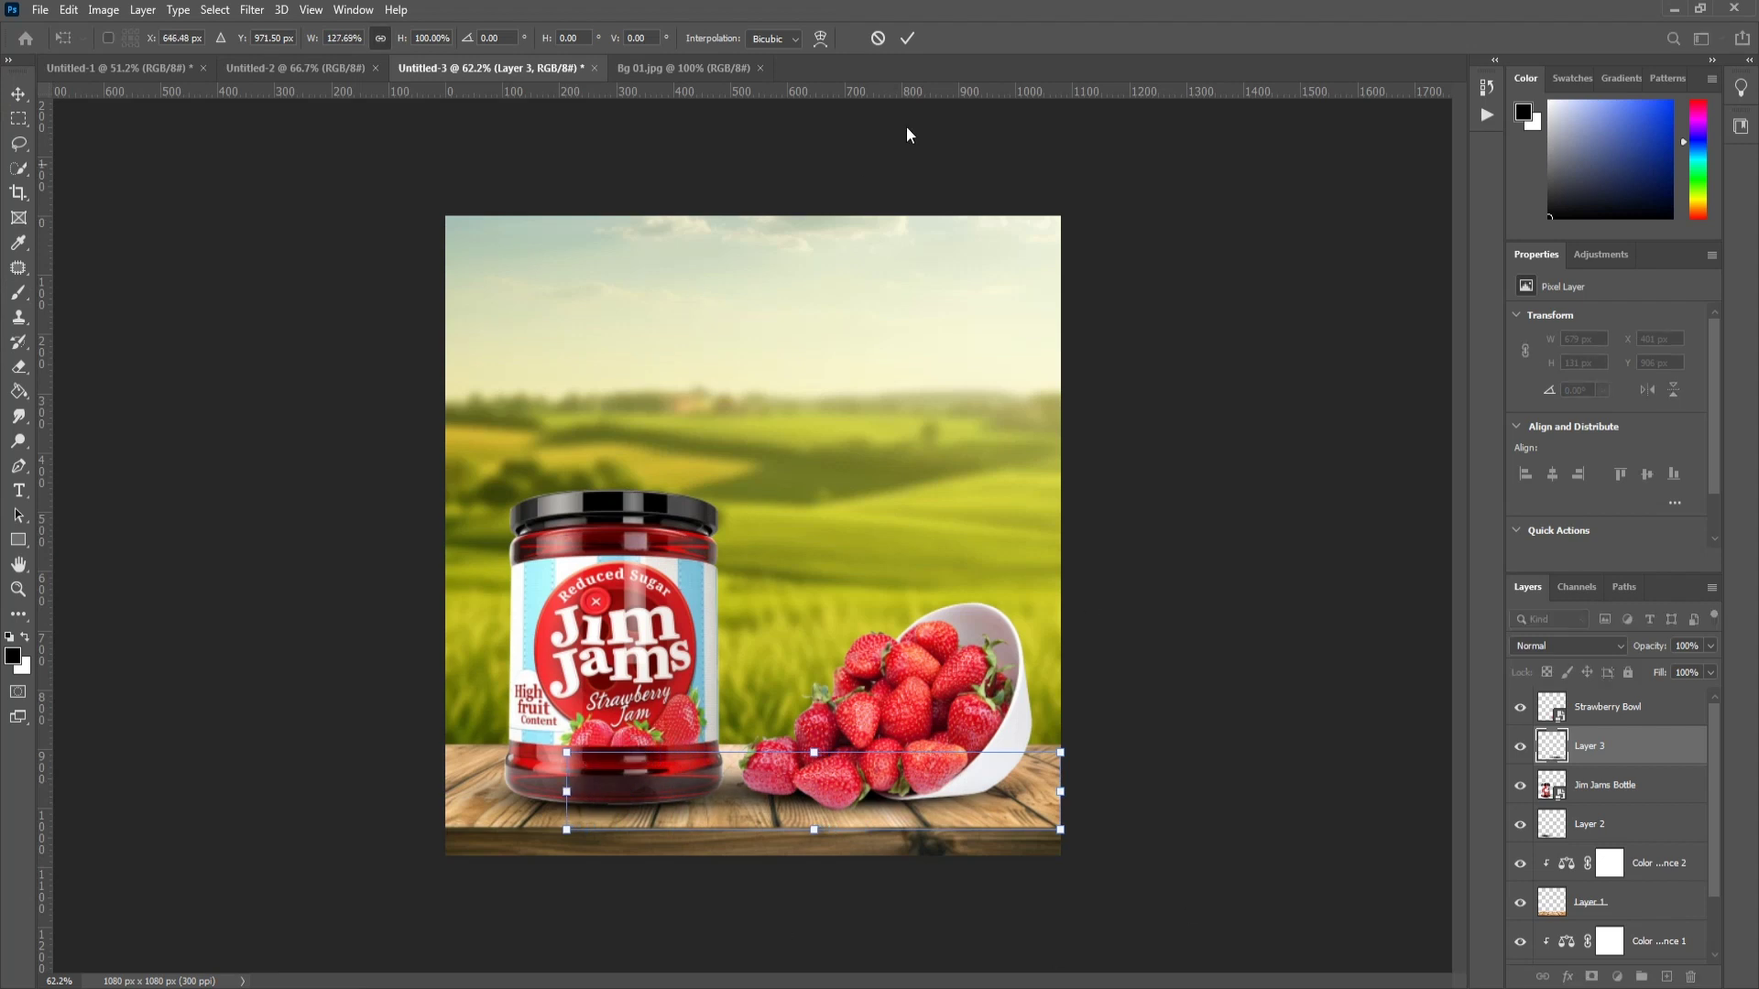
left_click(907, 38)
left_click(1213, 442)
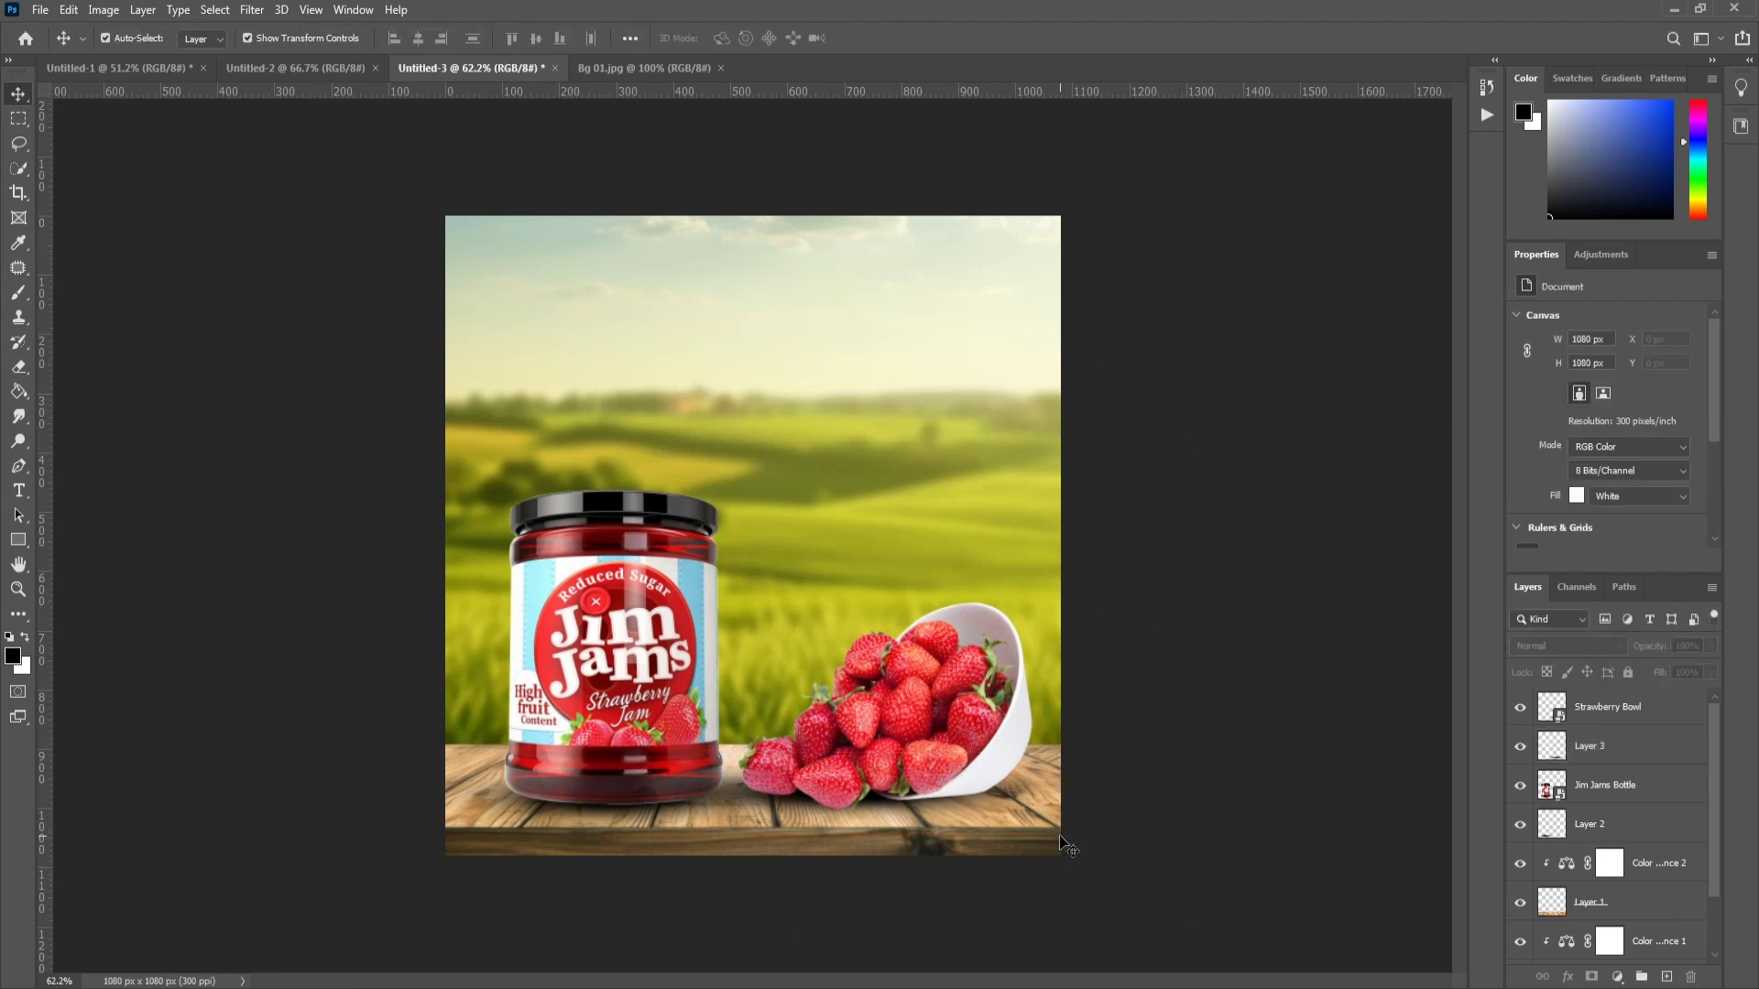
Step: Place the birds image, shrunk, in the upper-left sky
left_click(465, 904)
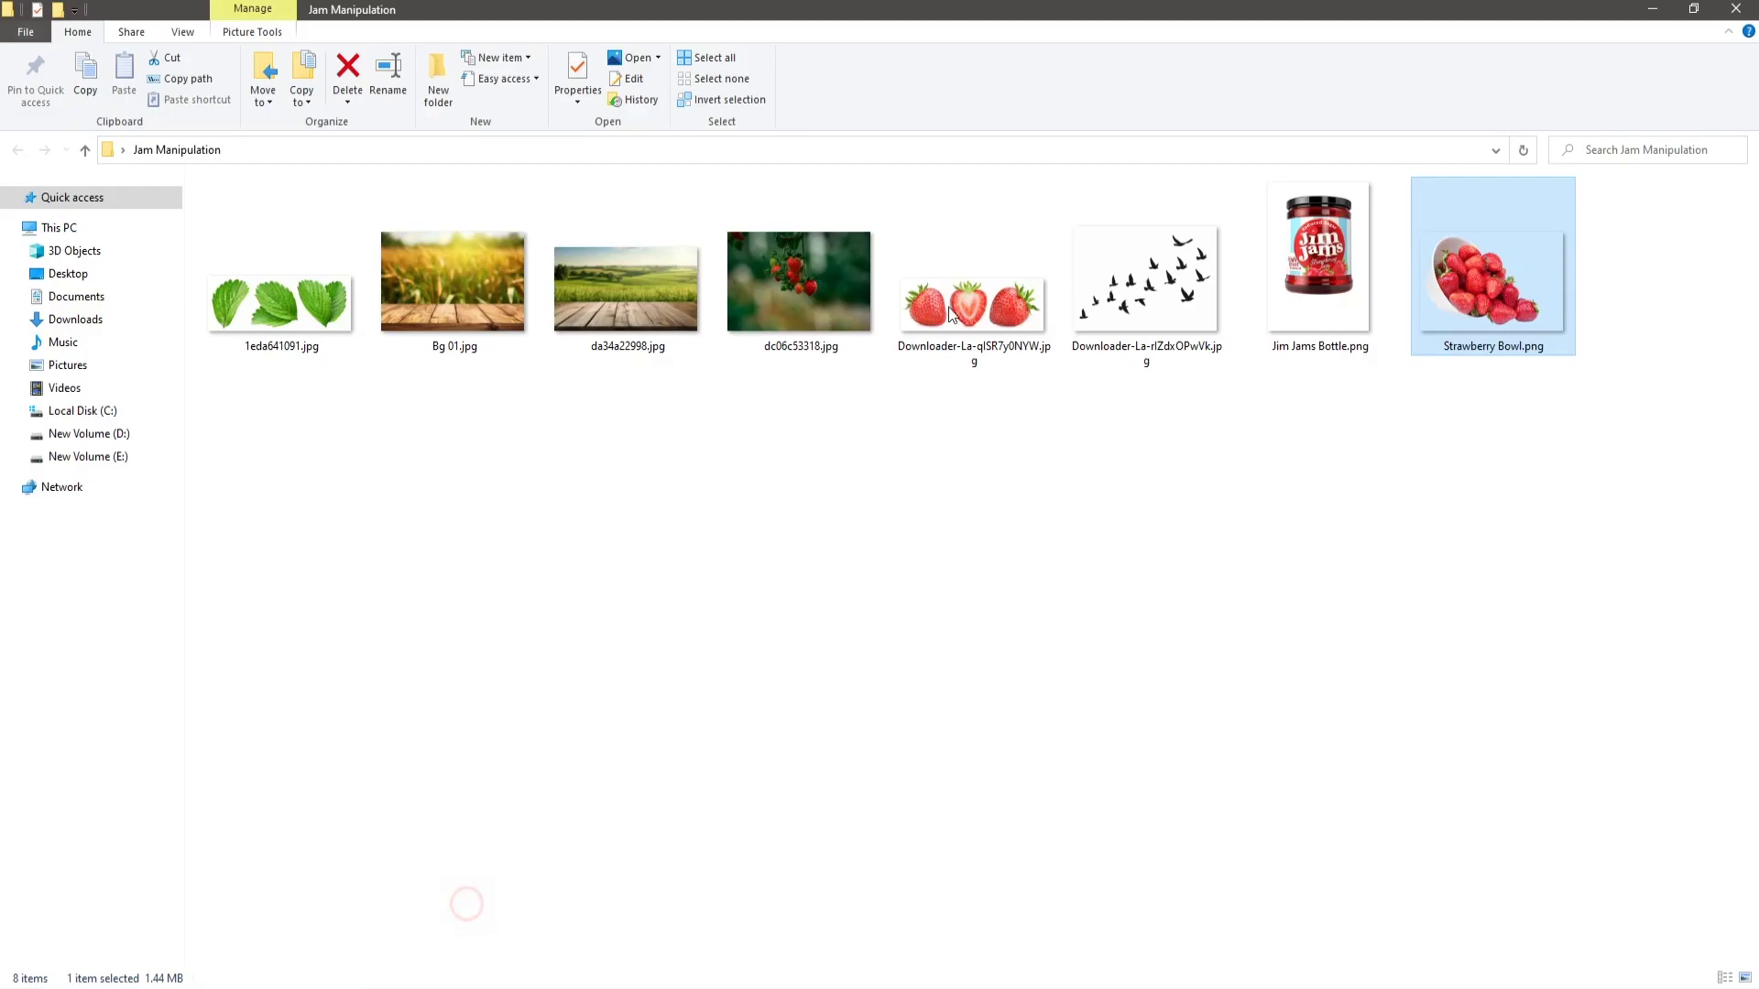
left_click_drag(1170, 421, 848, 444)
left_click_drag(755, 757, 772, 613)
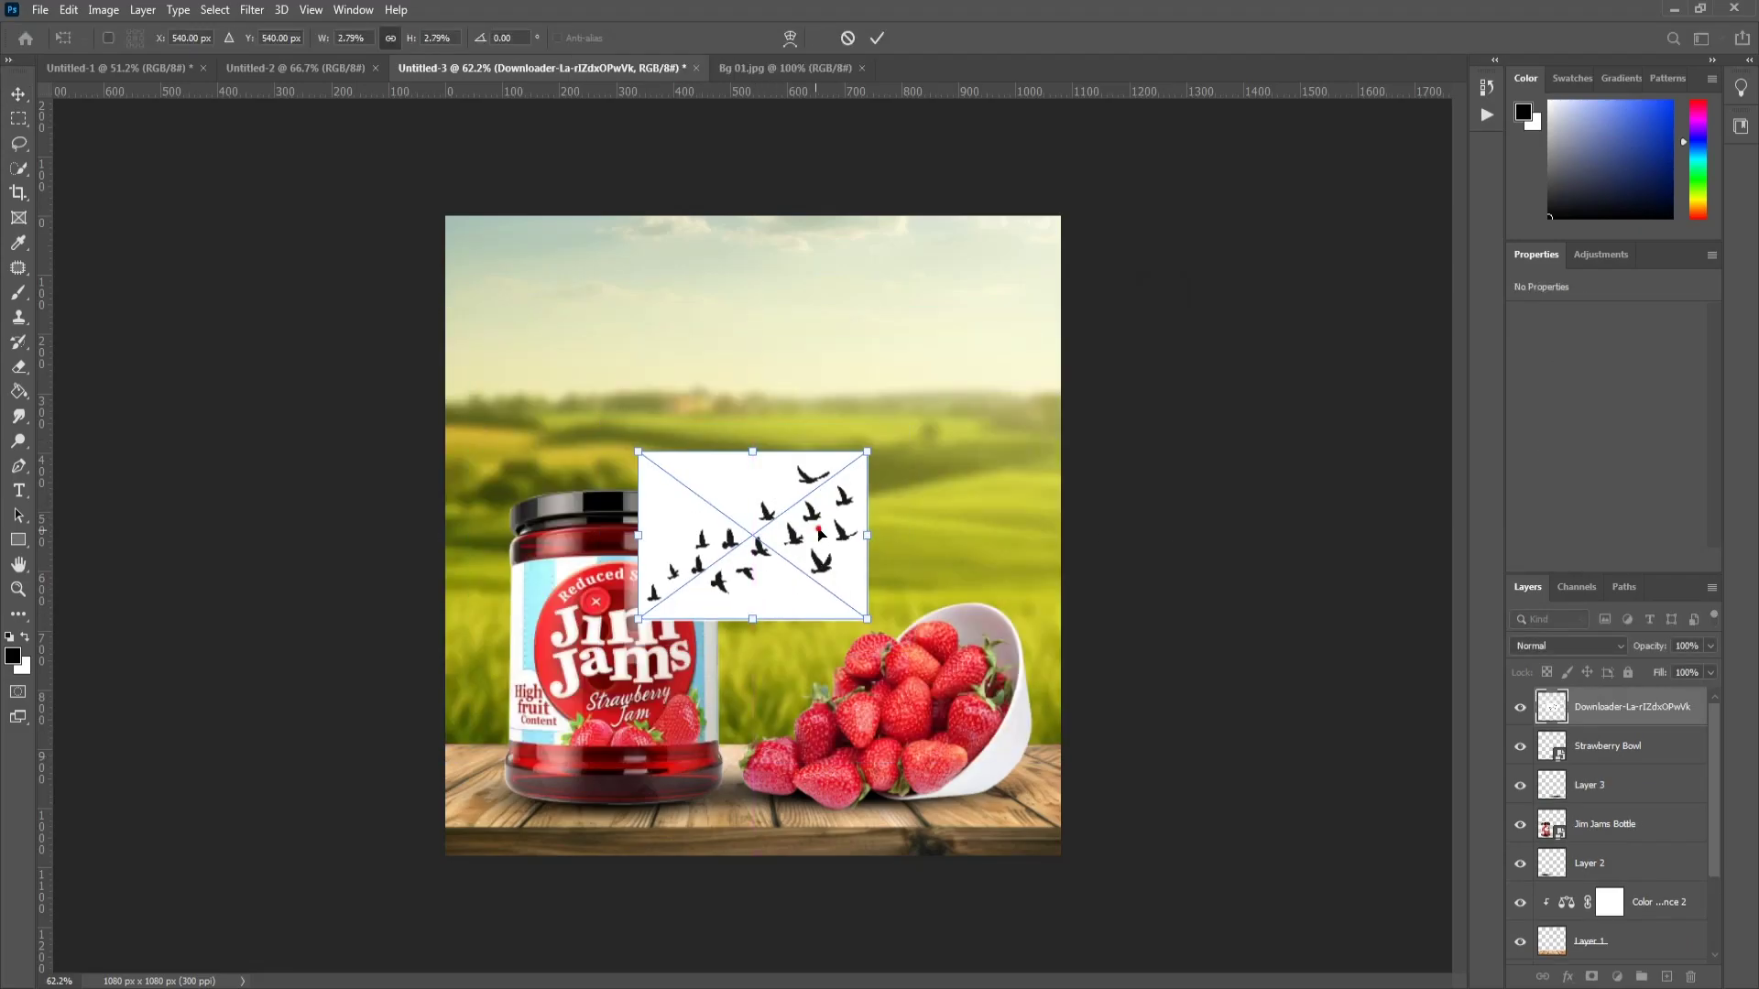
left_click_drag(772, 530, 589, 310)
left_click_drag(687, 393, 666, 376)
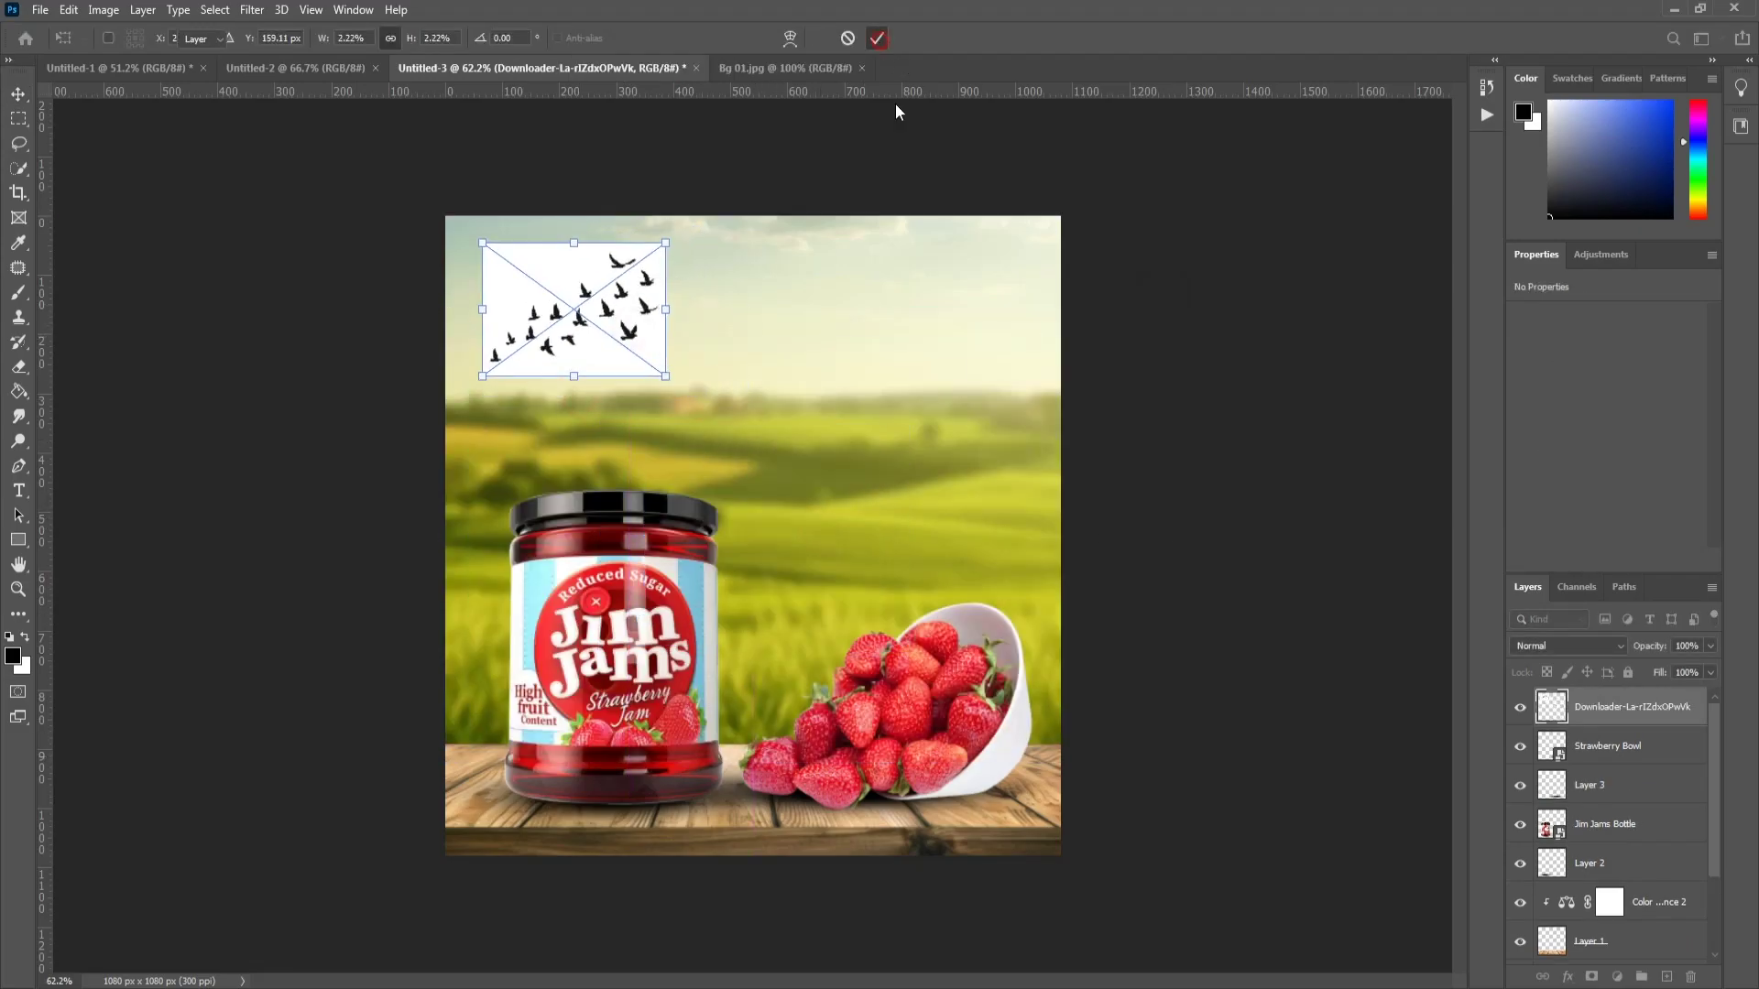
left_click(877, 37)
Step: Set the birds layer to Multiply and refine its size and position
left_click(1569, 646)
left_click(1549, 586)
left_click_drag(620, 309, 611, 298)
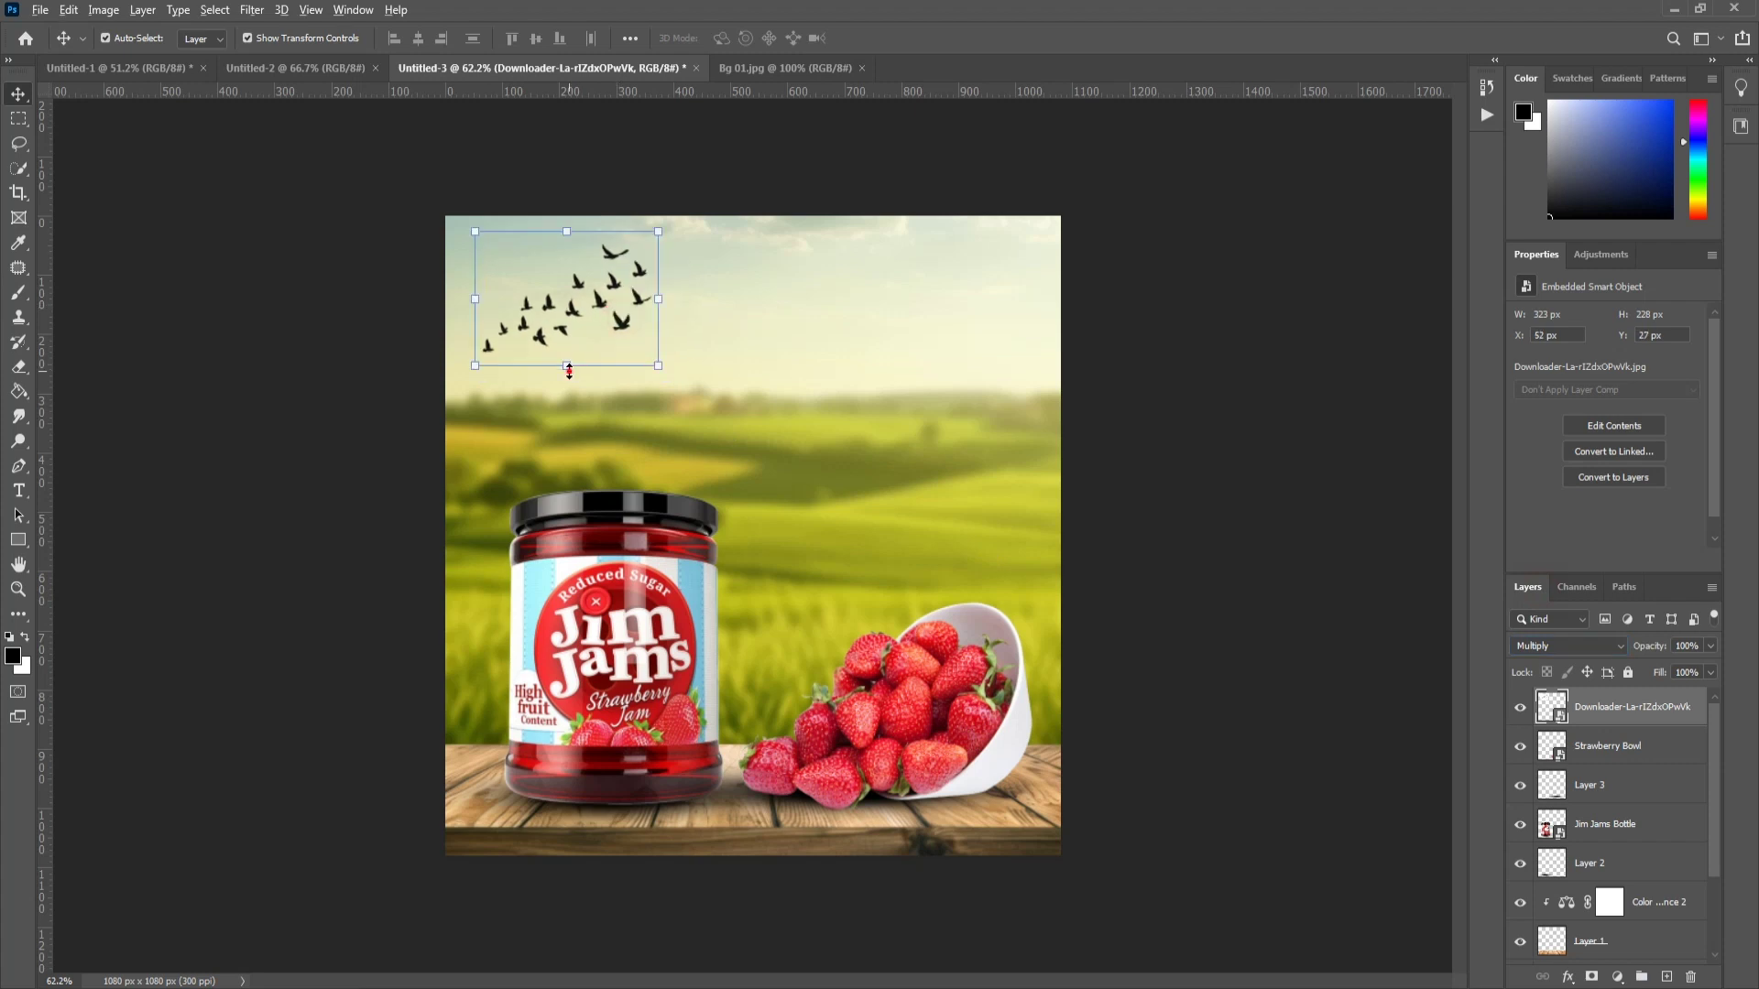
left_click_drag(569, 370, 605, 323)
left_click(877, 38)
Step: Apply a Gaussian Blur to the birds and nudge them up slightly
left_click(252, 9)
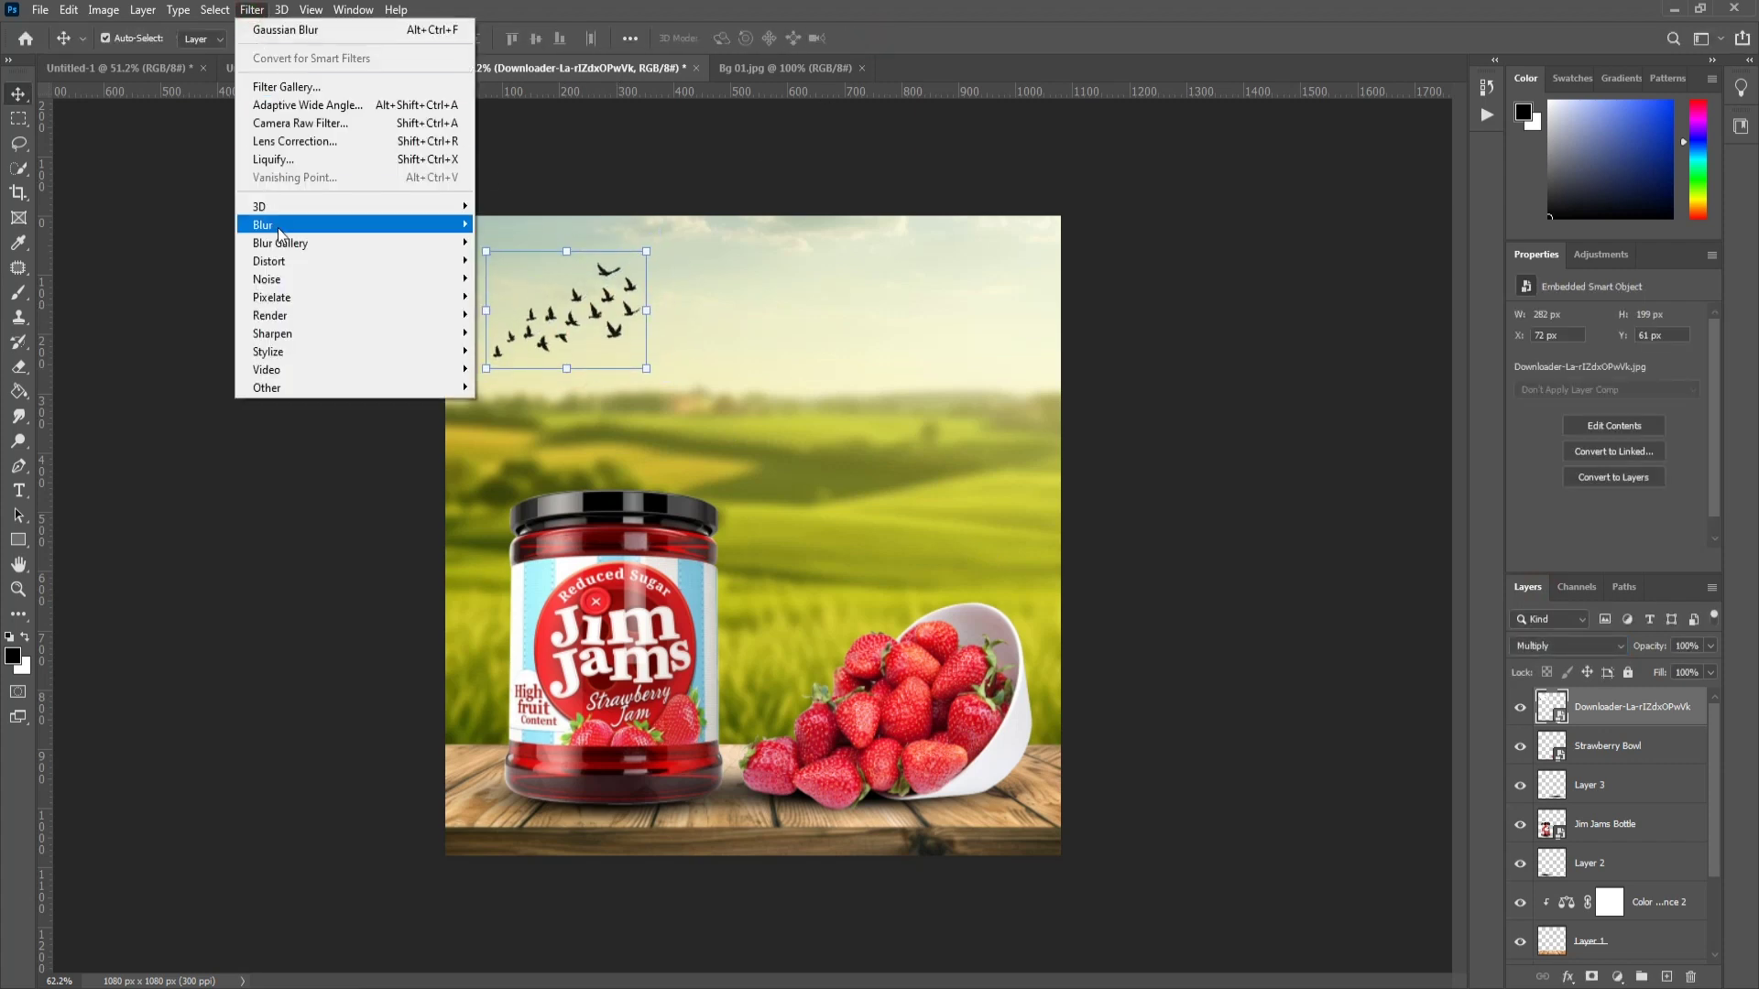
left_click(522, 295)
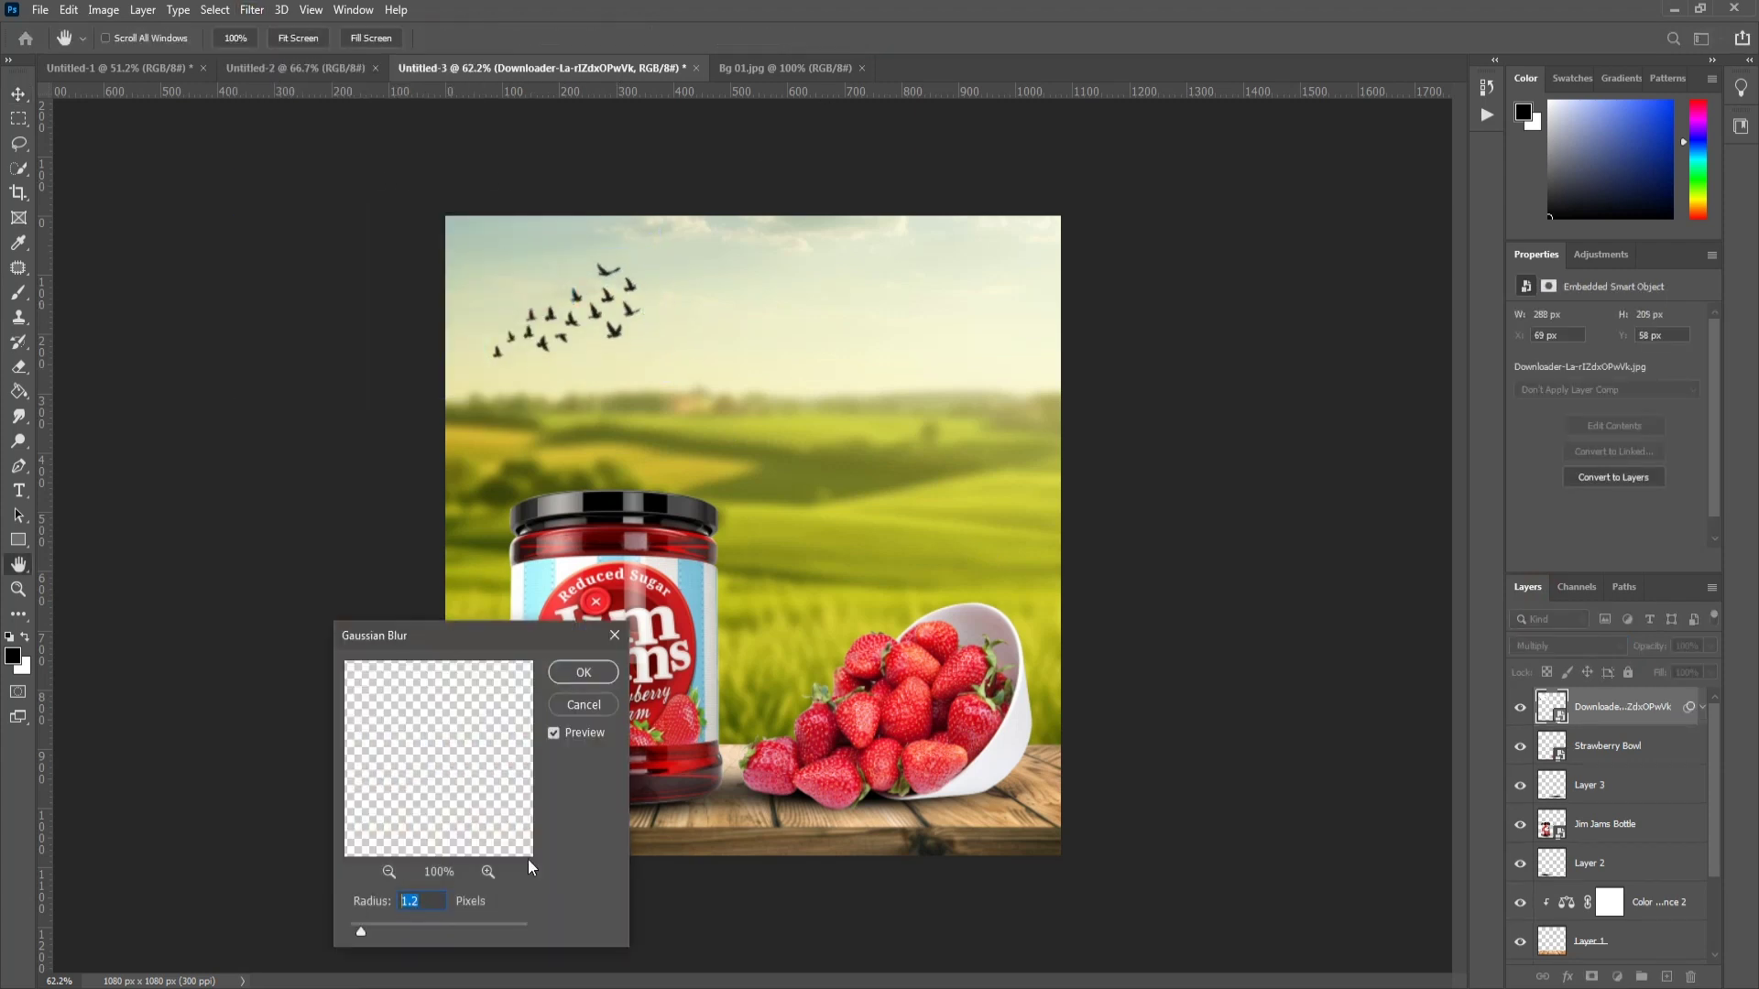
type("1")
key("Return")
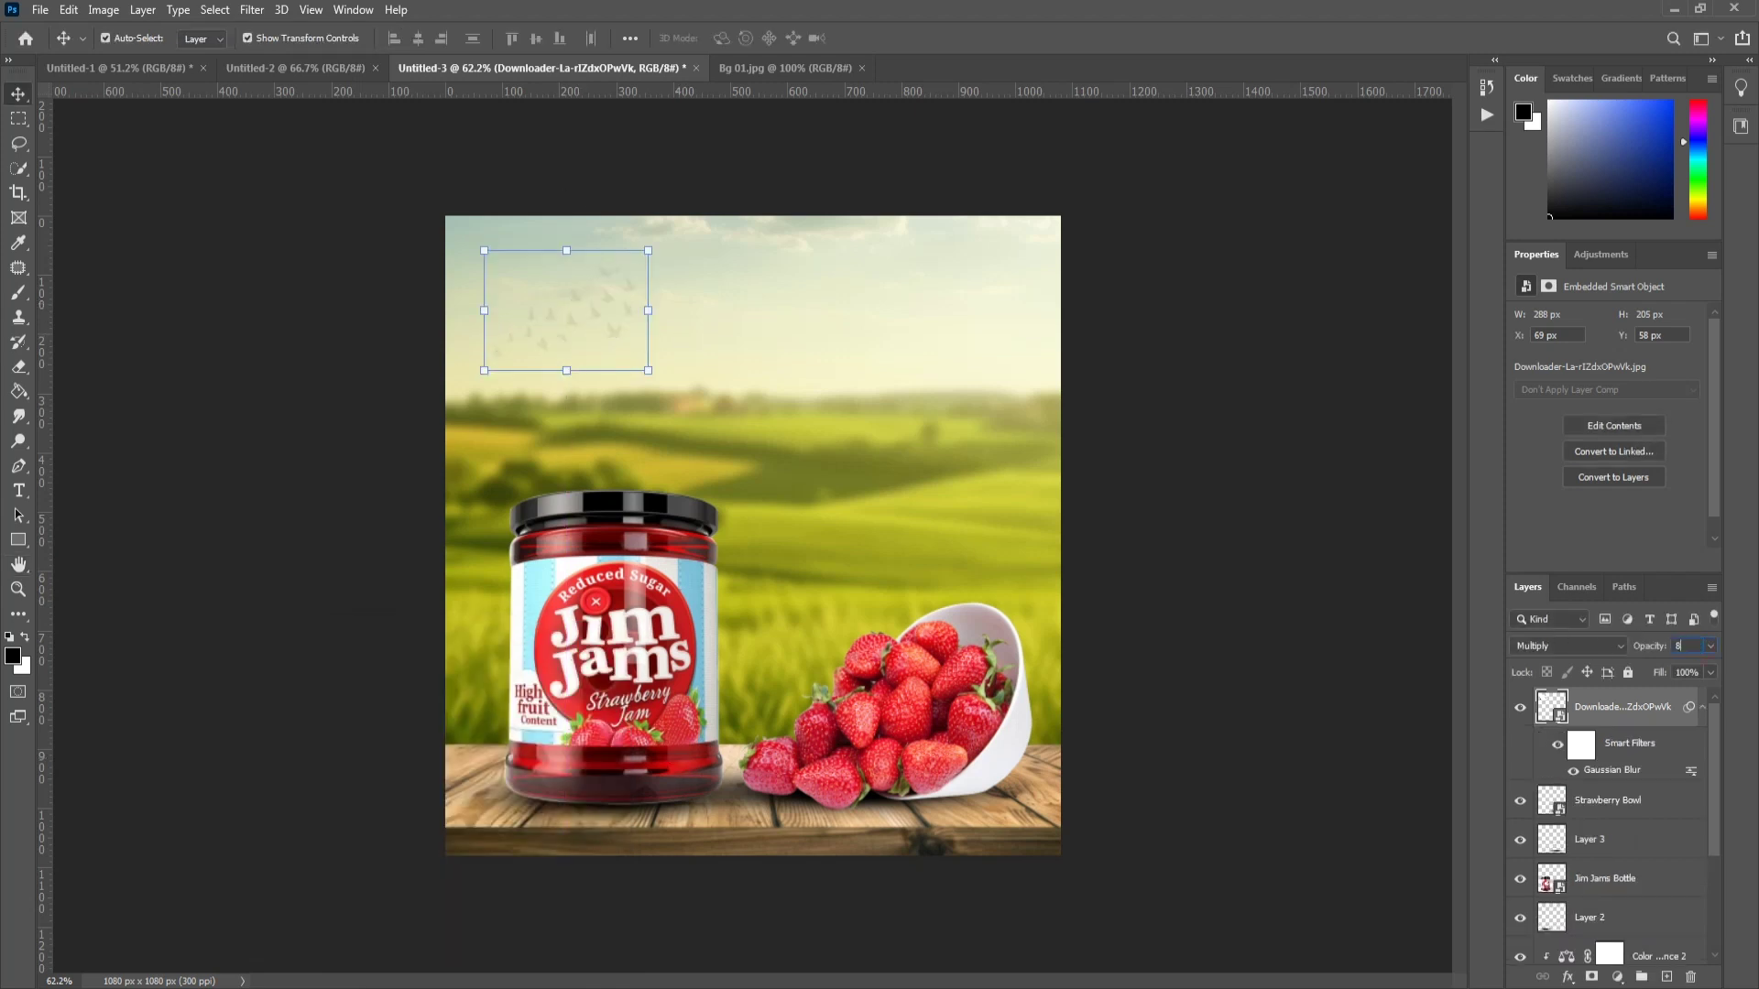
left_click(1381, 459)
left_click_drag(636, 299, 636, 286)
left_click(1140, 390)
key("alt+Tab")
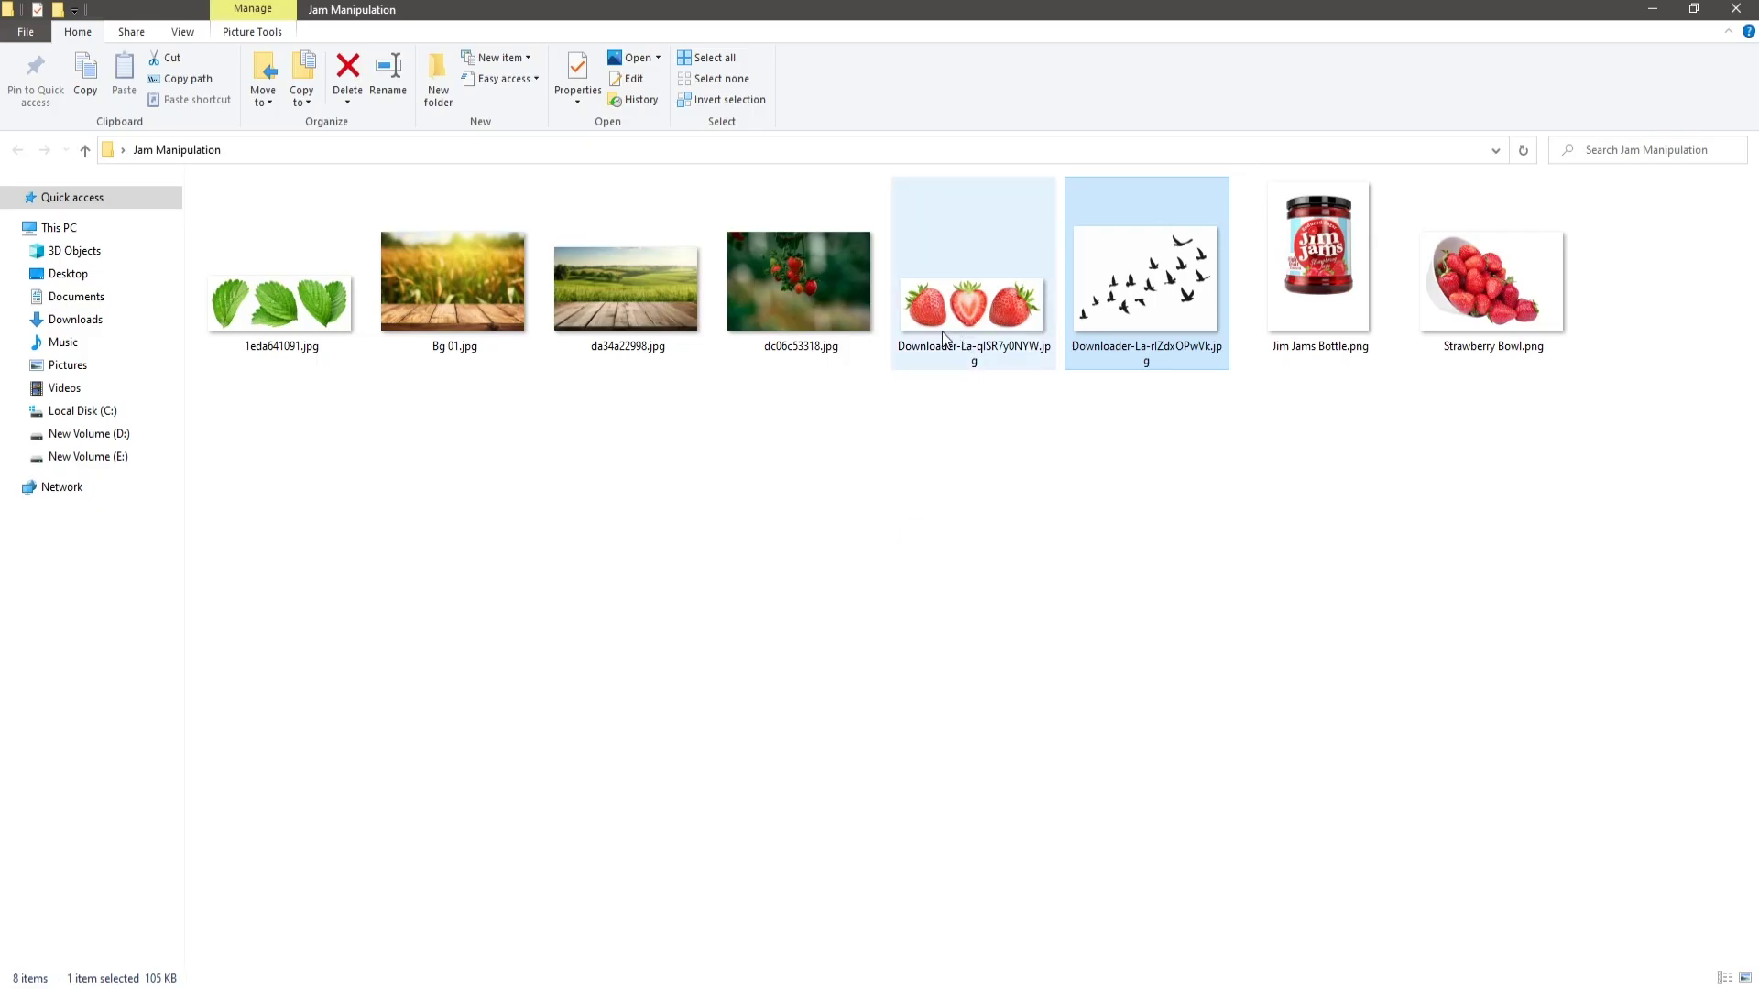
Step: Open the three-strawberries photo and delete its white background, including the patch by the stem
double_click(971, 302)
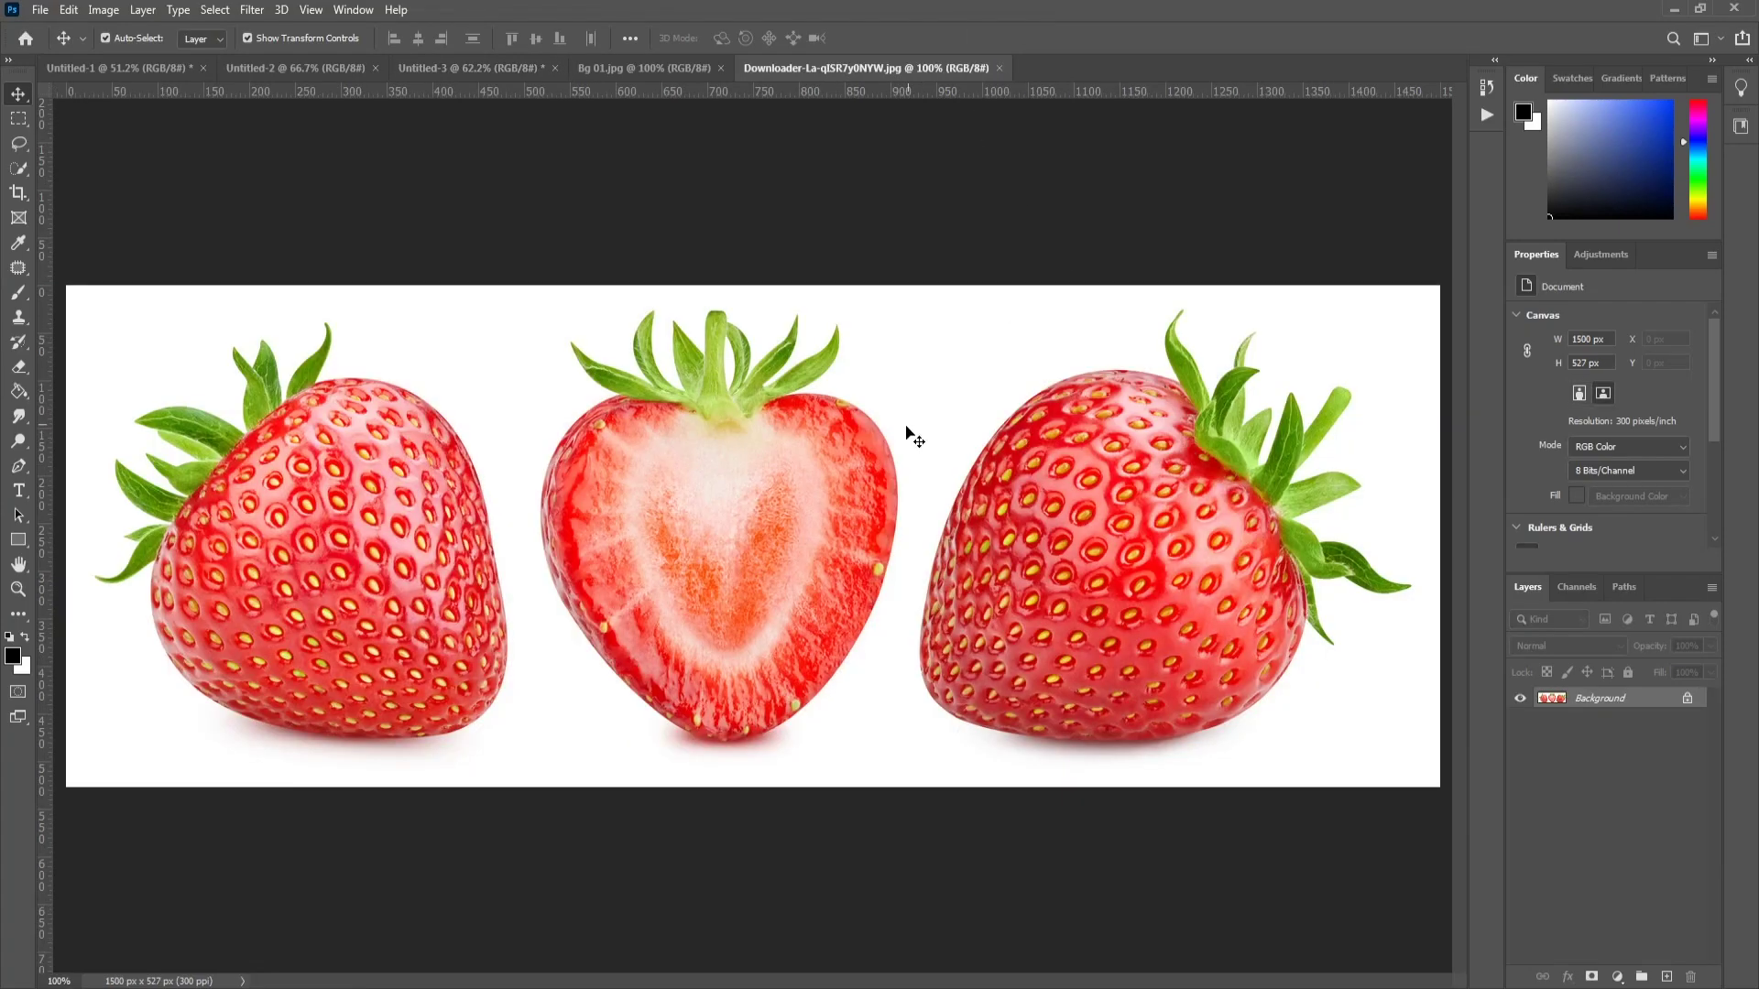
key("w")
right_click(25, 168)
left_click(70, 186)
mouse_move(113, 323)
left_mouse_down()
mouse_move(985, 354)
mouse_move(1421, 424)
left_mouse_up()
left_click(1687, 698)
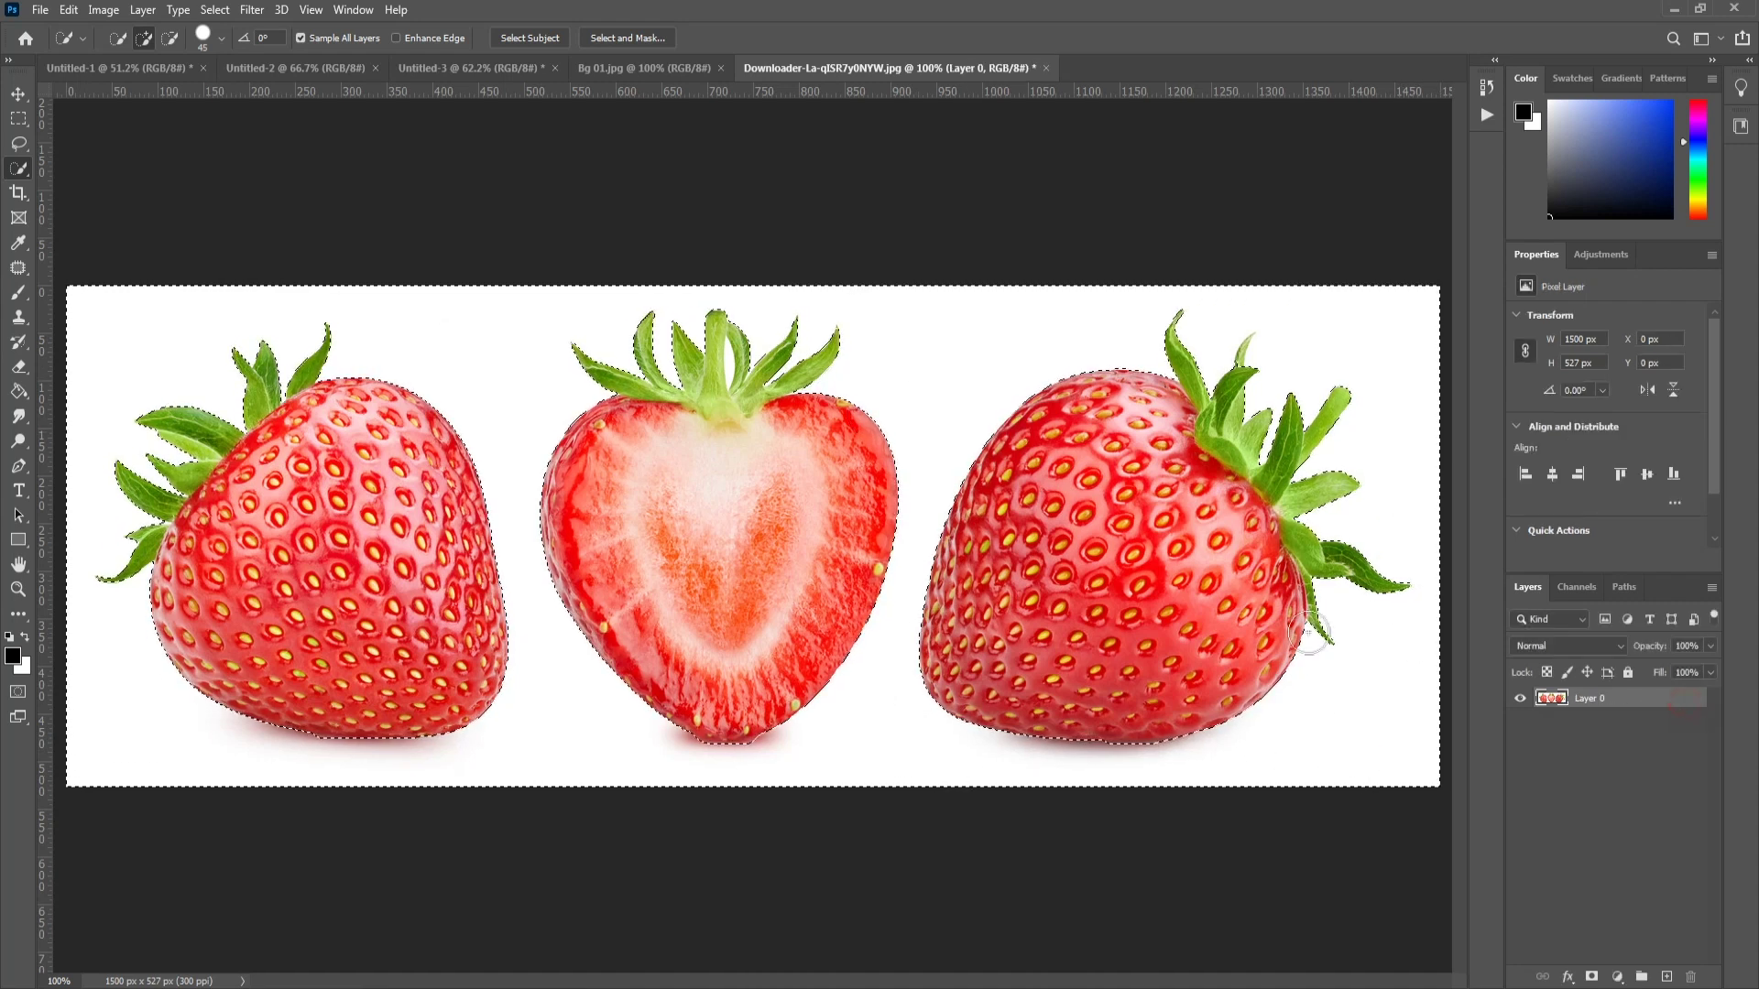
key("Delete")
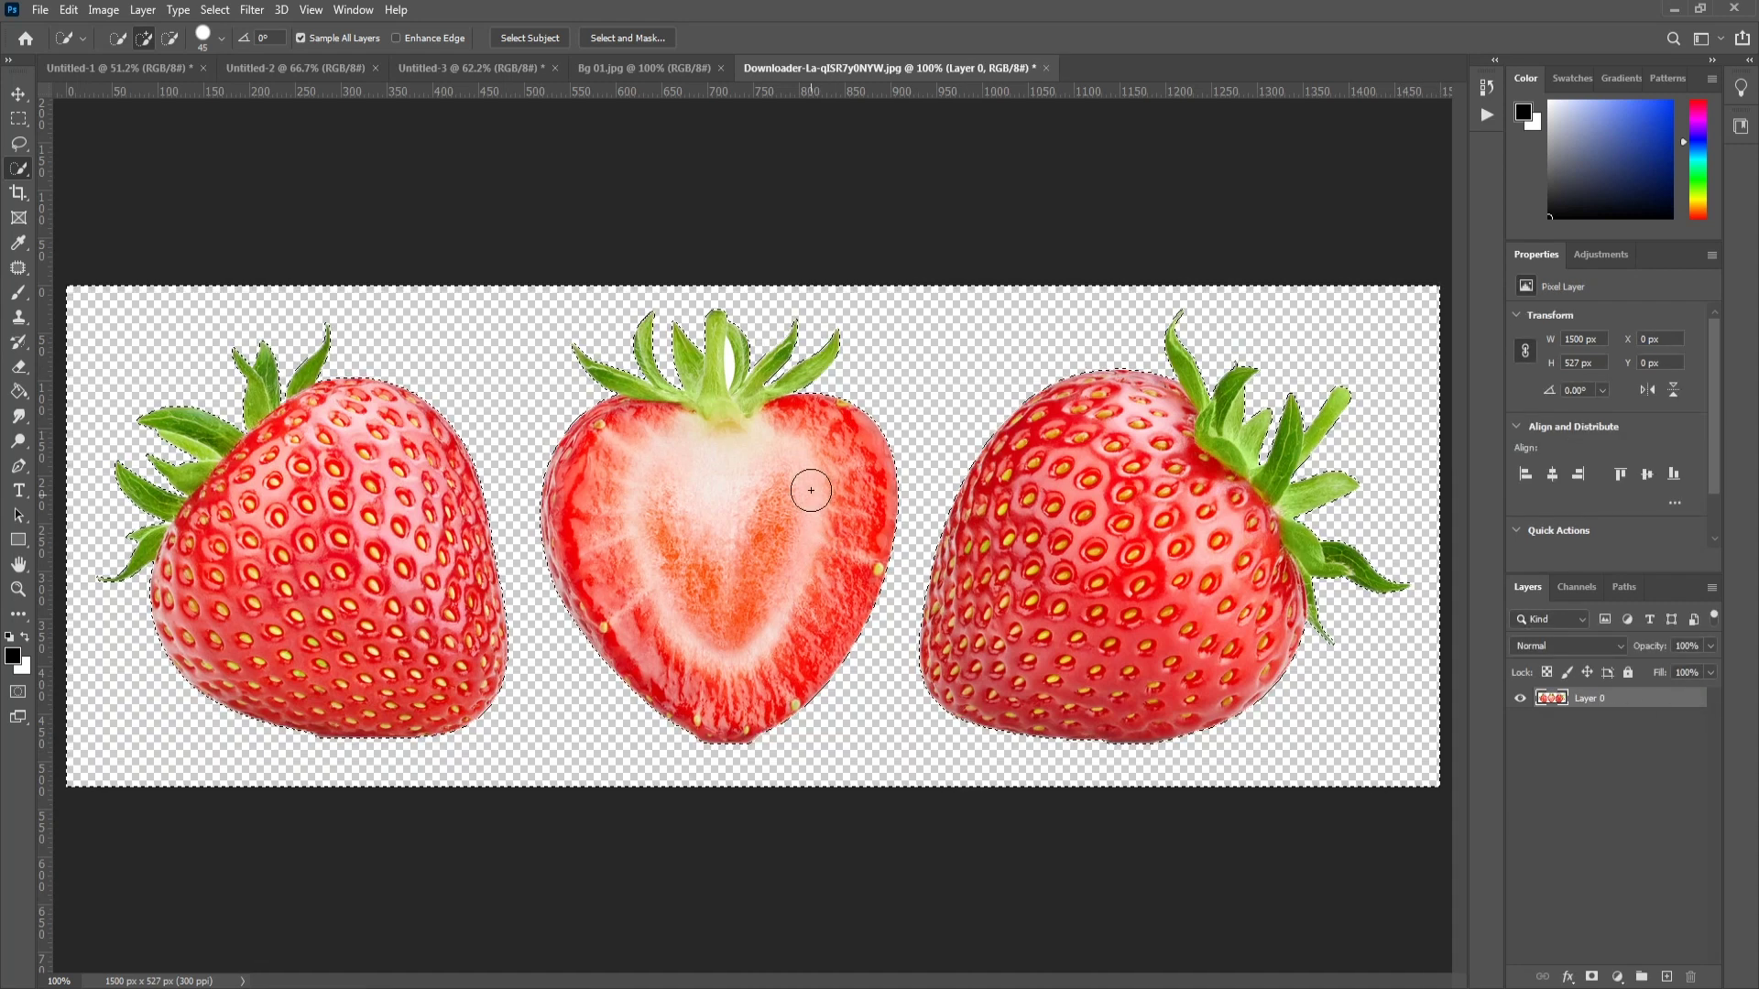
scroll(759, 387, "up", 5)
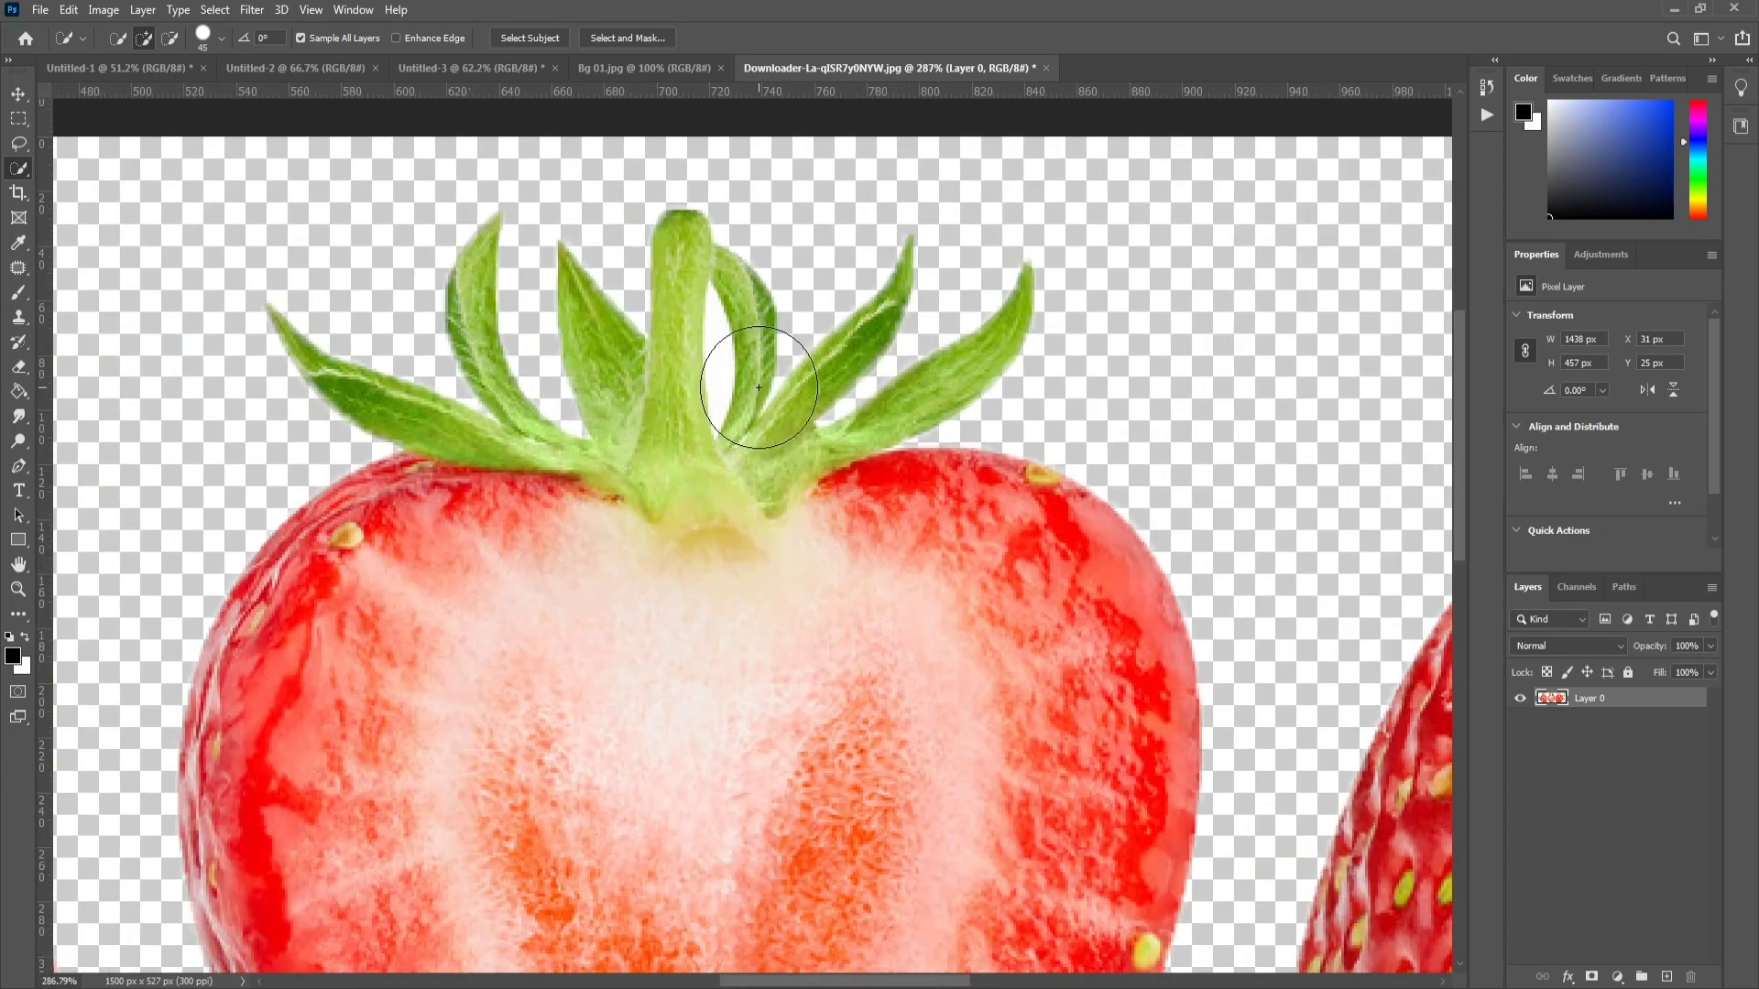
key("Delete")
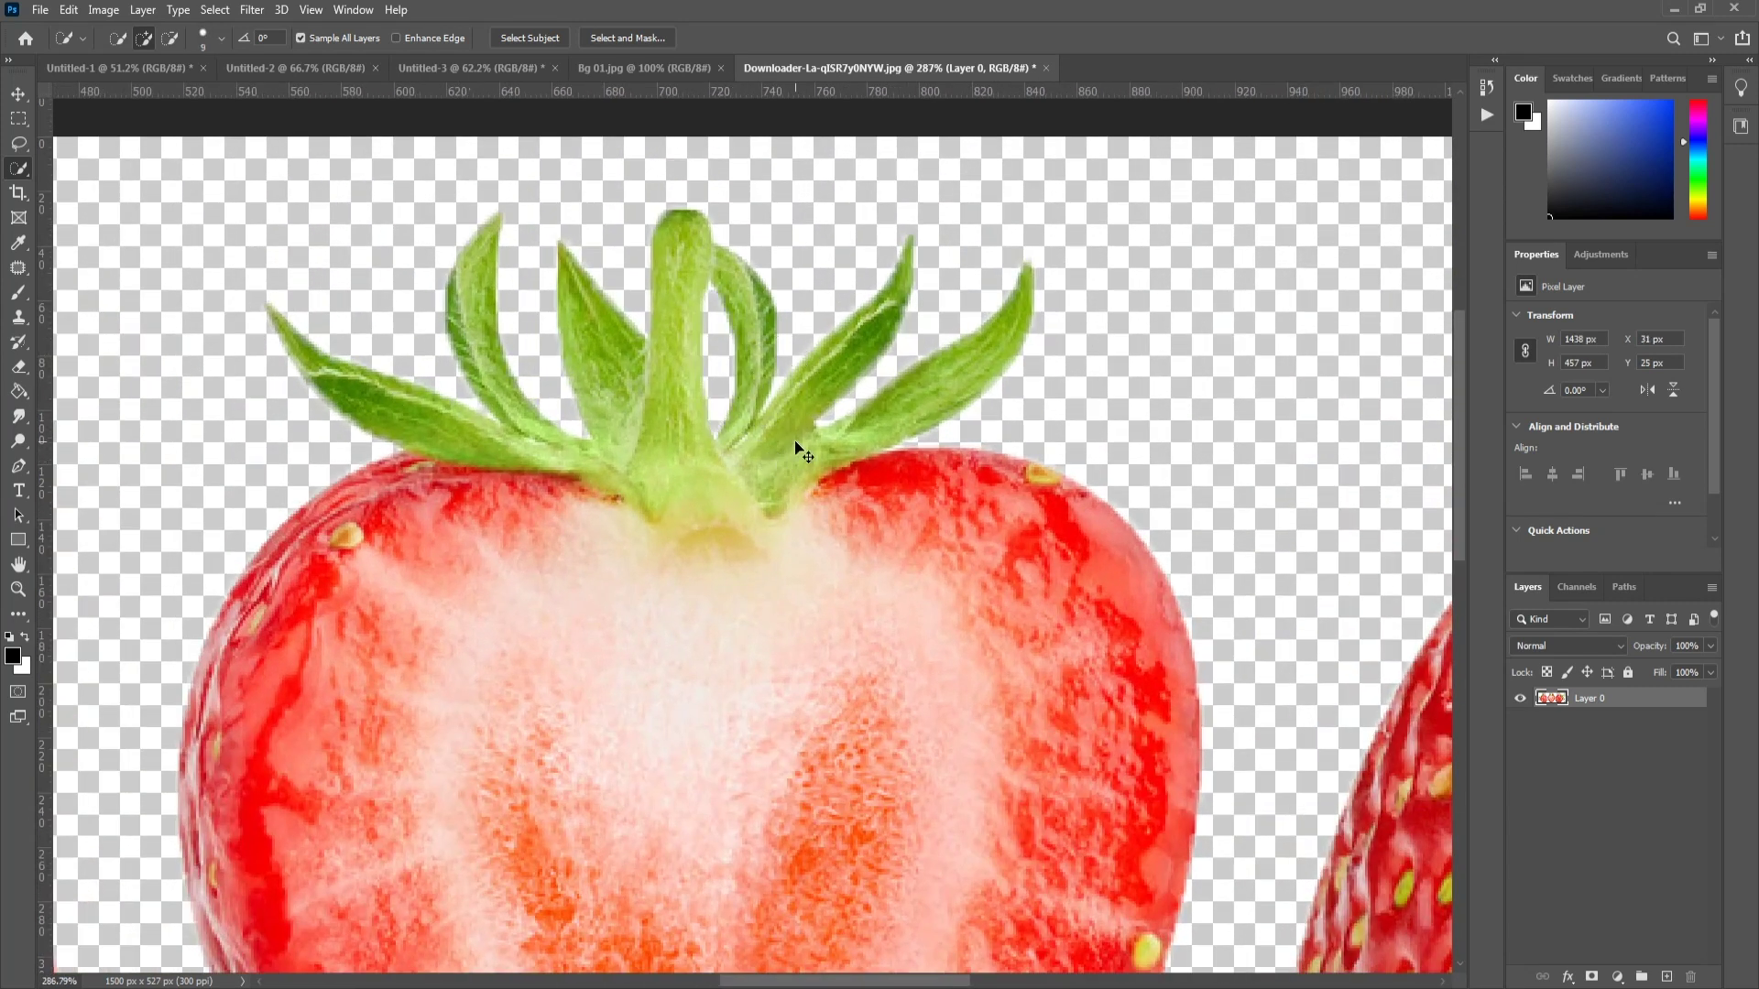
Step: Lasso the middle strawberry into the ad's upper-right sky, small, then open the leaves photo 1eda641091.jpg
scroll(797, 449, "down", 5)
left_click(30, 148)
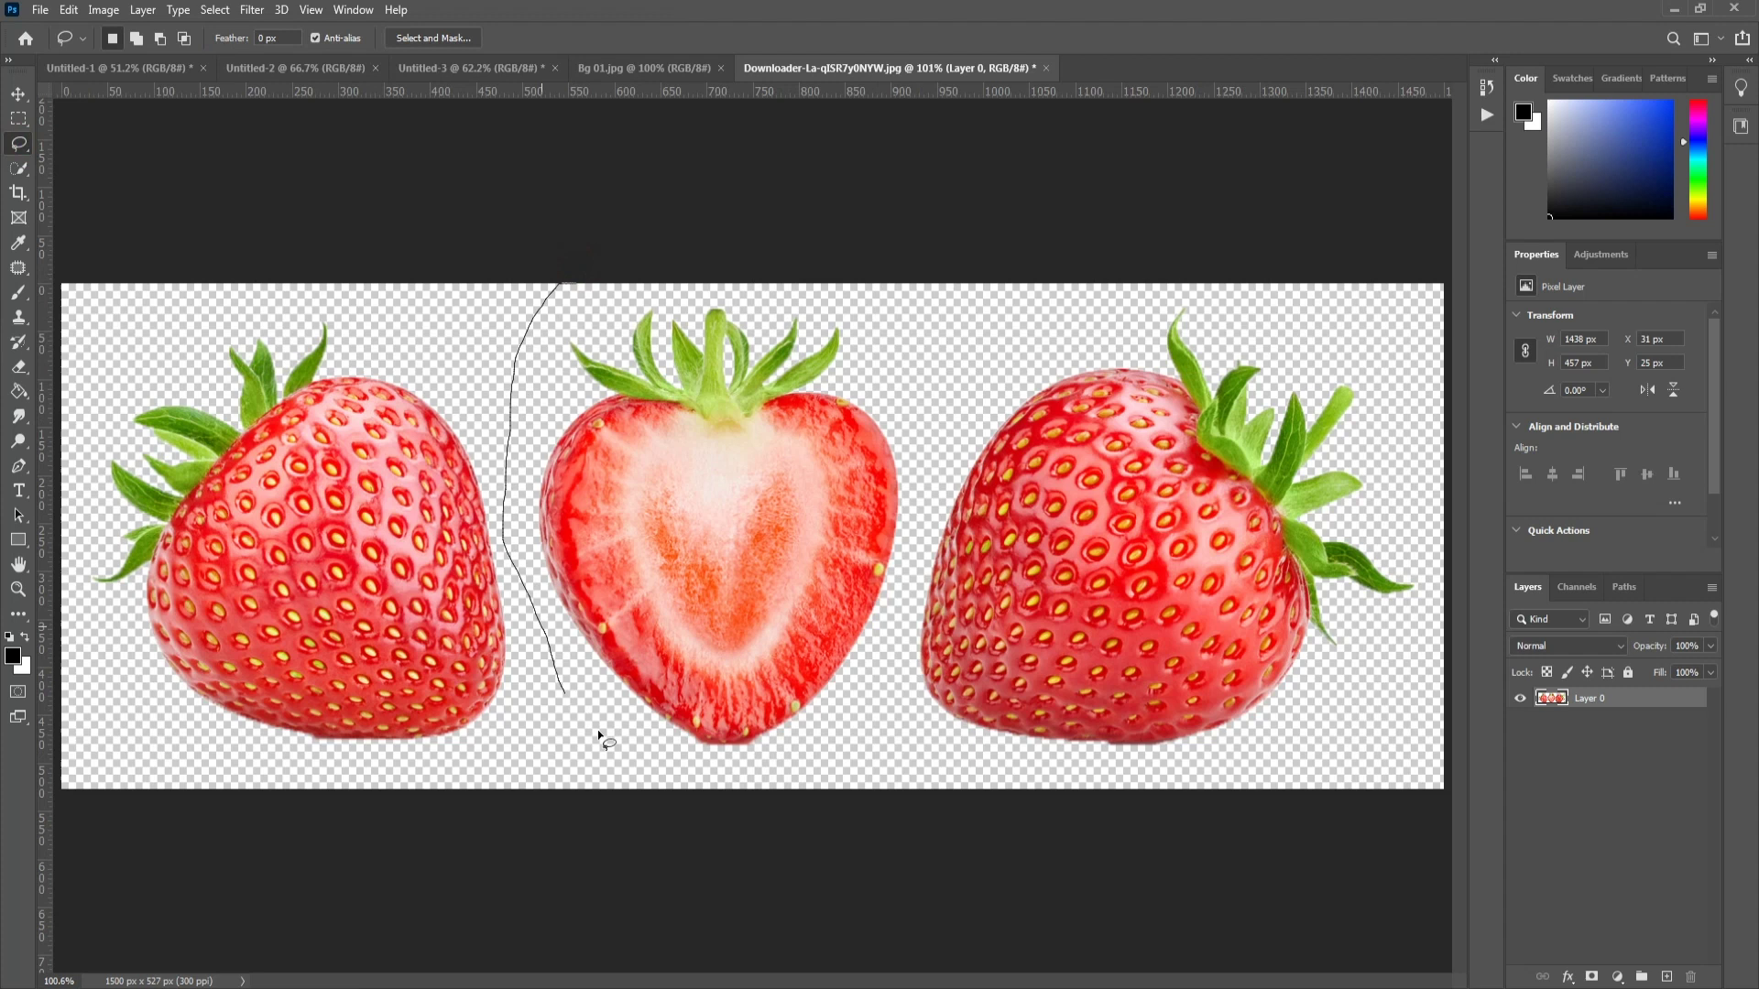
left_click_drag(744, 245, 510, 373)
key("v")
left_click_drag(697, 403, 812, 389)
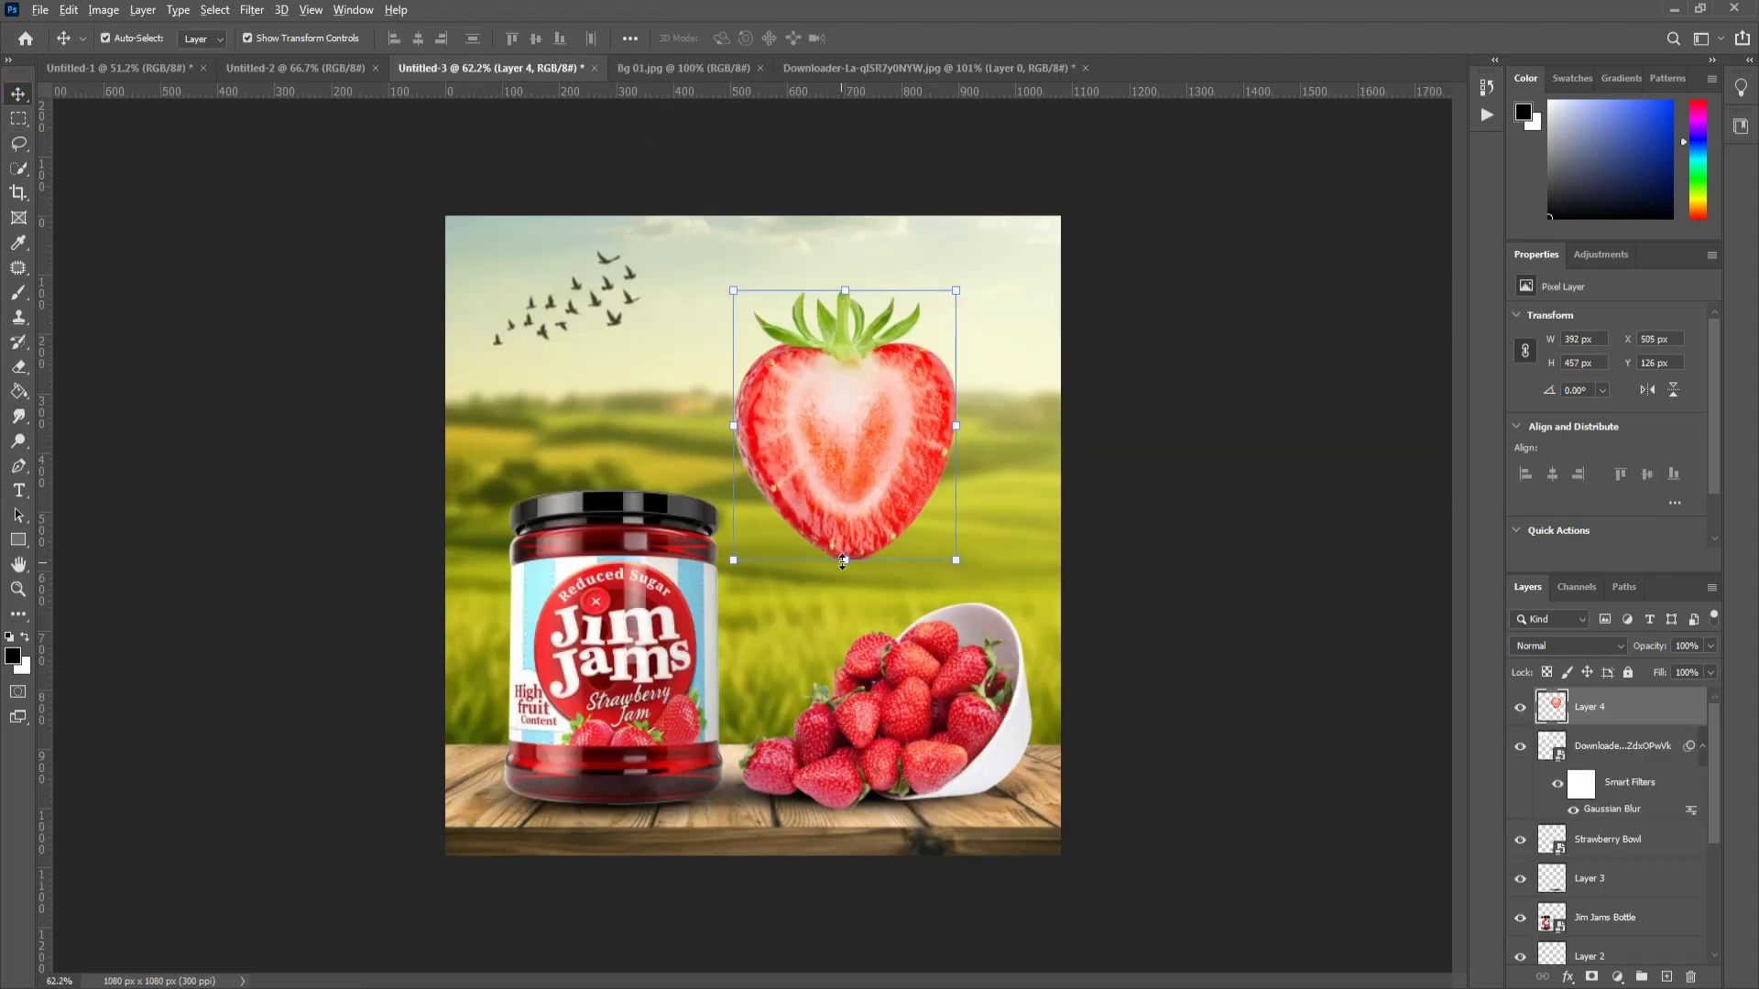
mouse_move(962, 549)
left_mouse_down()
mouse_move(884, 464)
mouse_move(939, 305)
mouse_move(953, 337)
mouse_move(946, 310)
left_mouse_up()
key("Escape")
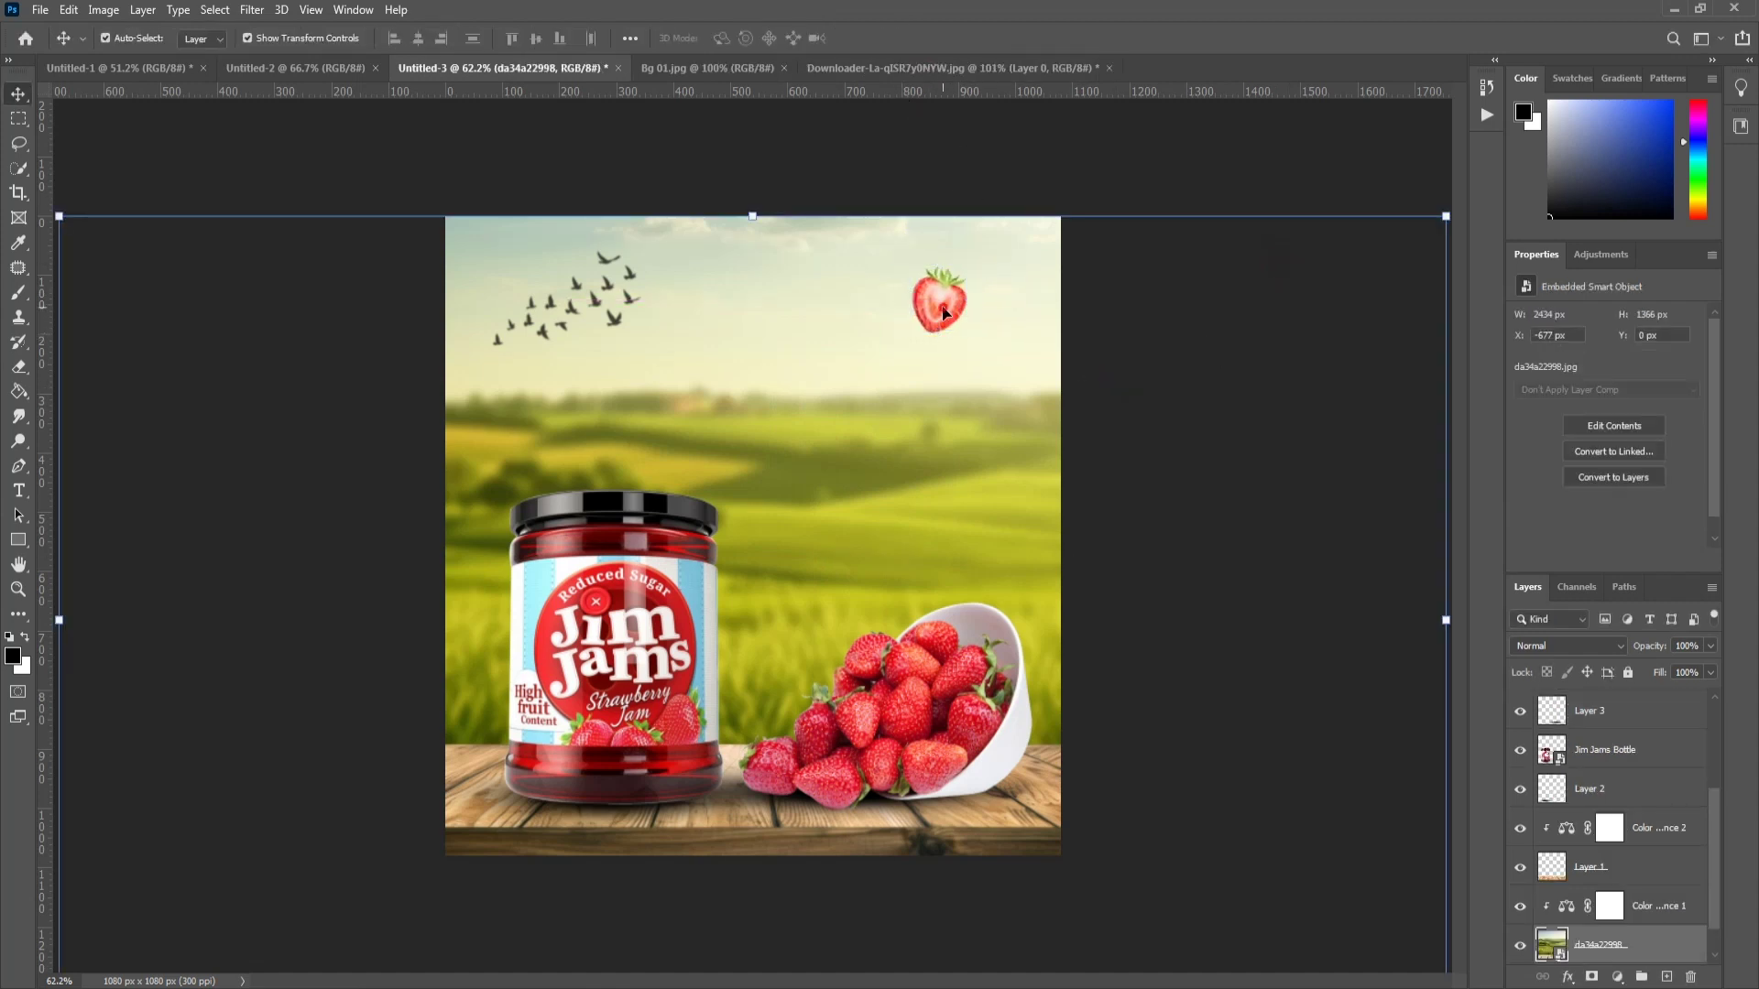
key("alt+Tab")
left_click_drag(280, 293, 1105, 95)
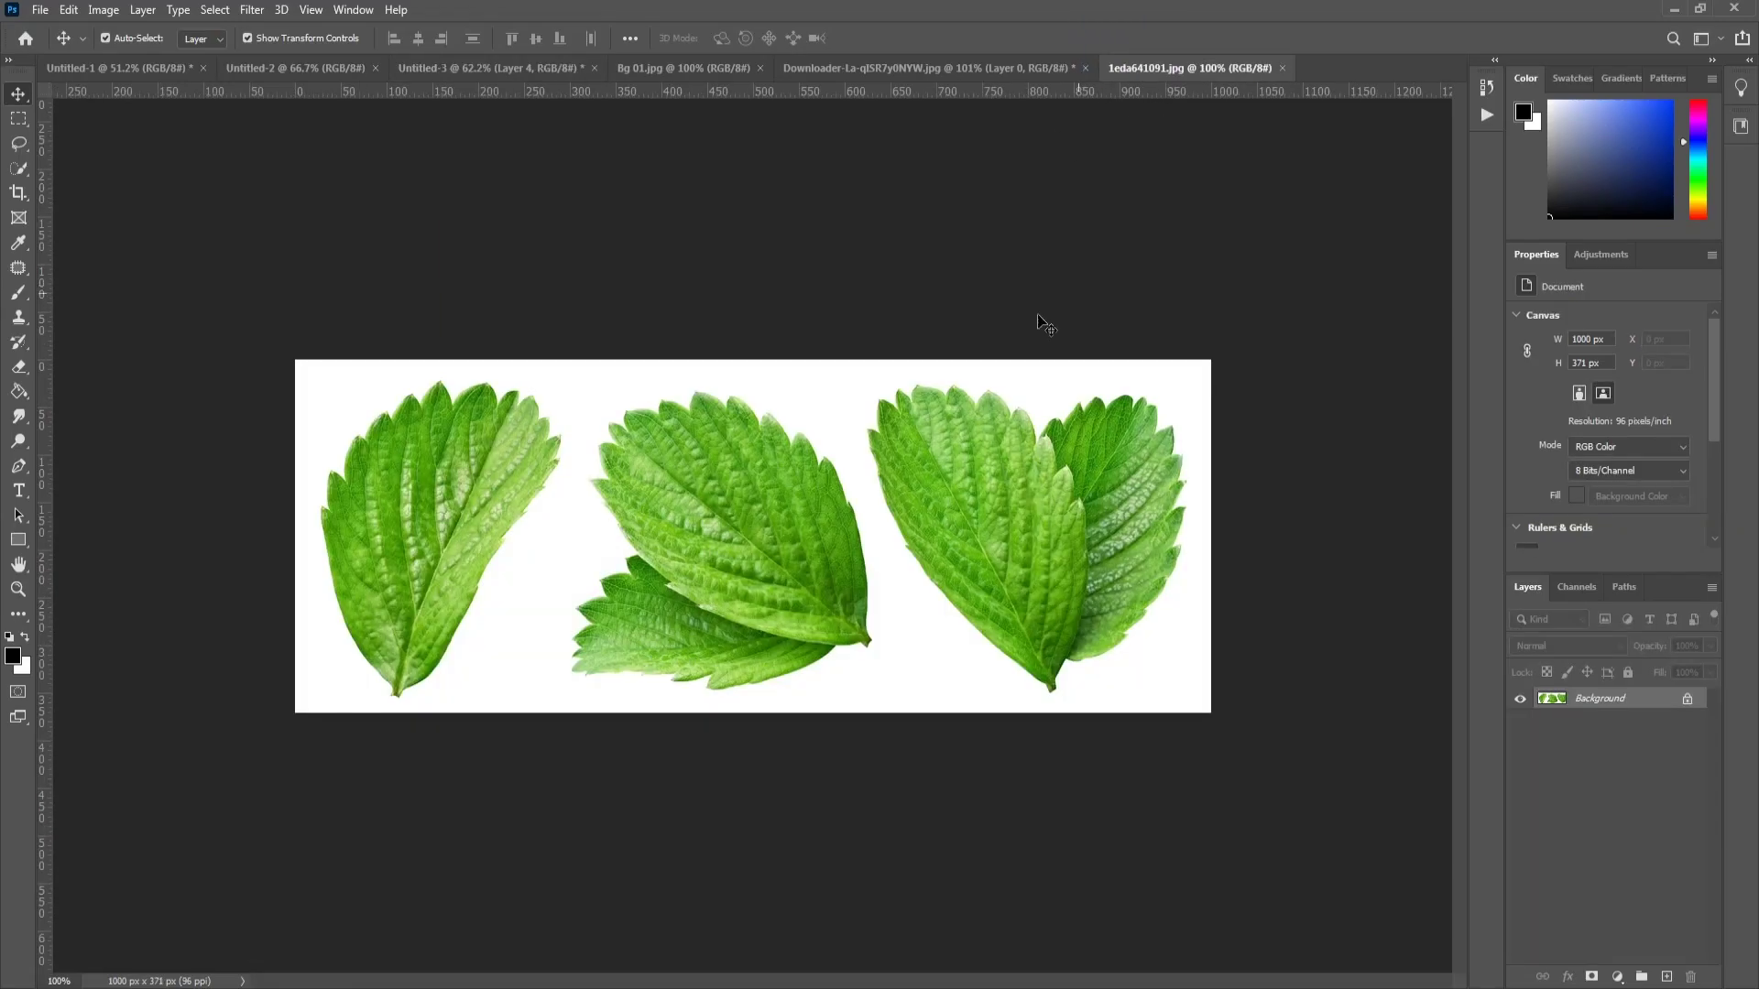
Step: Quick-select and delete the white background around the leaves
key("w")
left_click_drag(513, 683, 1173, 687)
left_click(1688, 698)
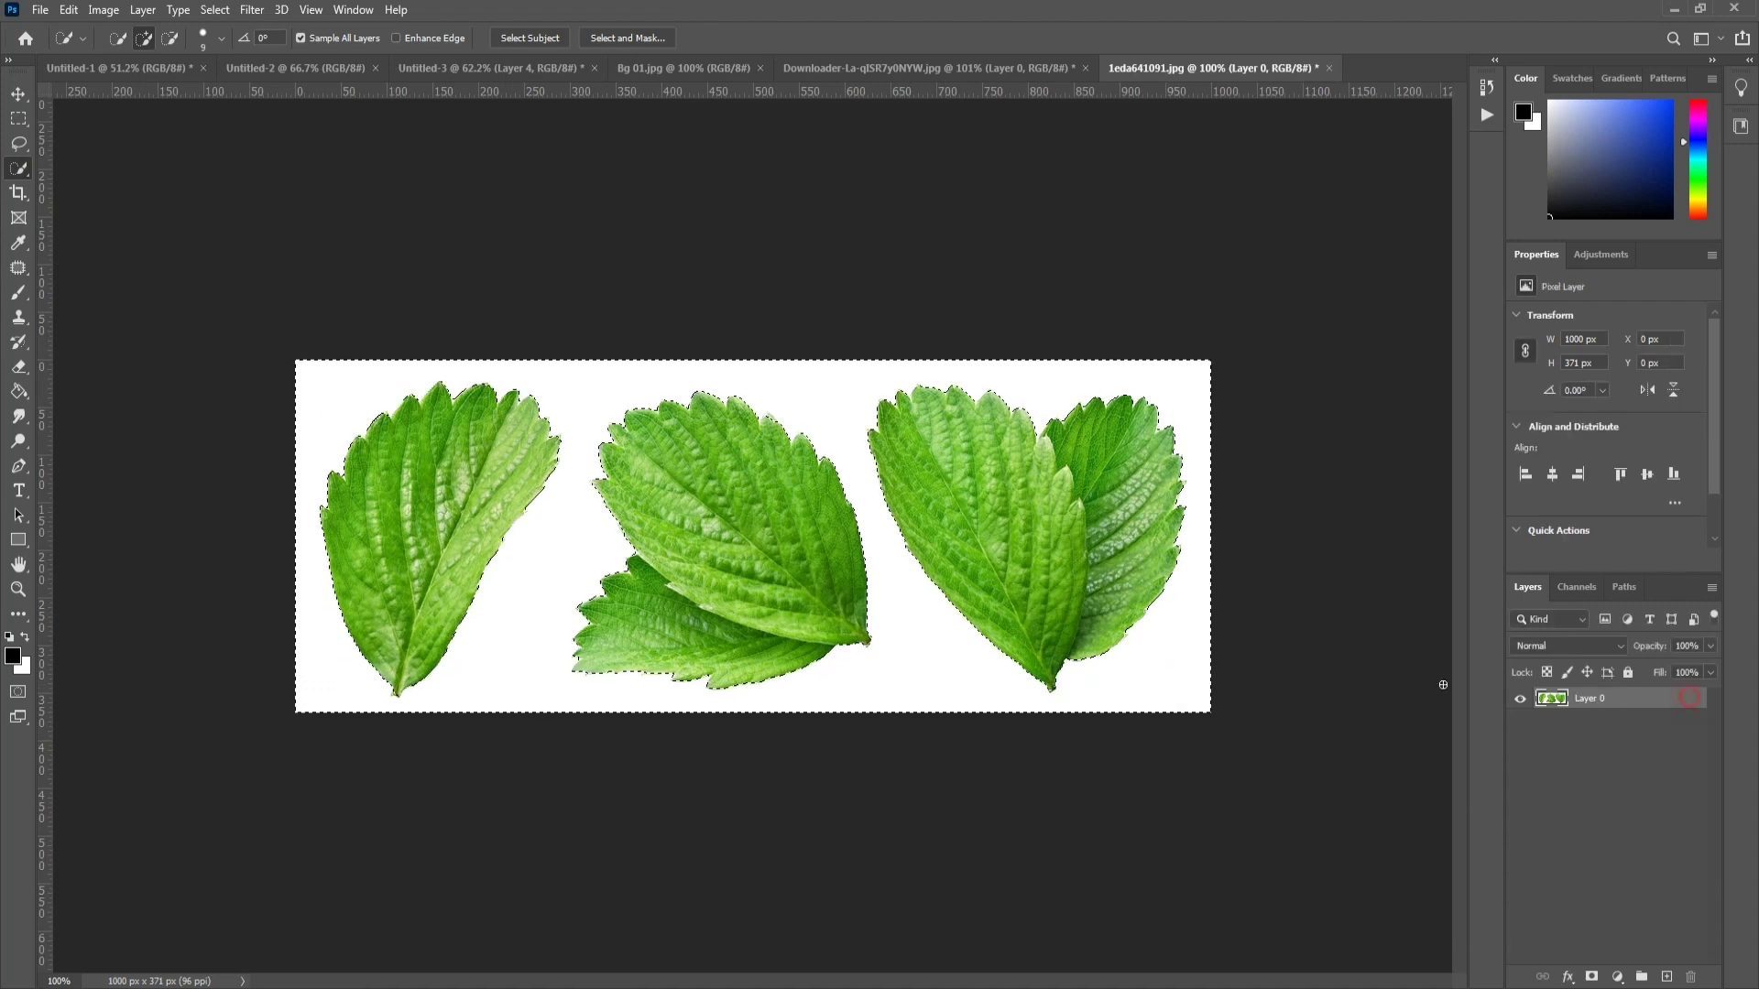
key("Delete")
key("ctrl+d")
Step: Lasso the left leaf and place it small beside the floating strawberry in the ad
key("v")
left_click(134, 302)
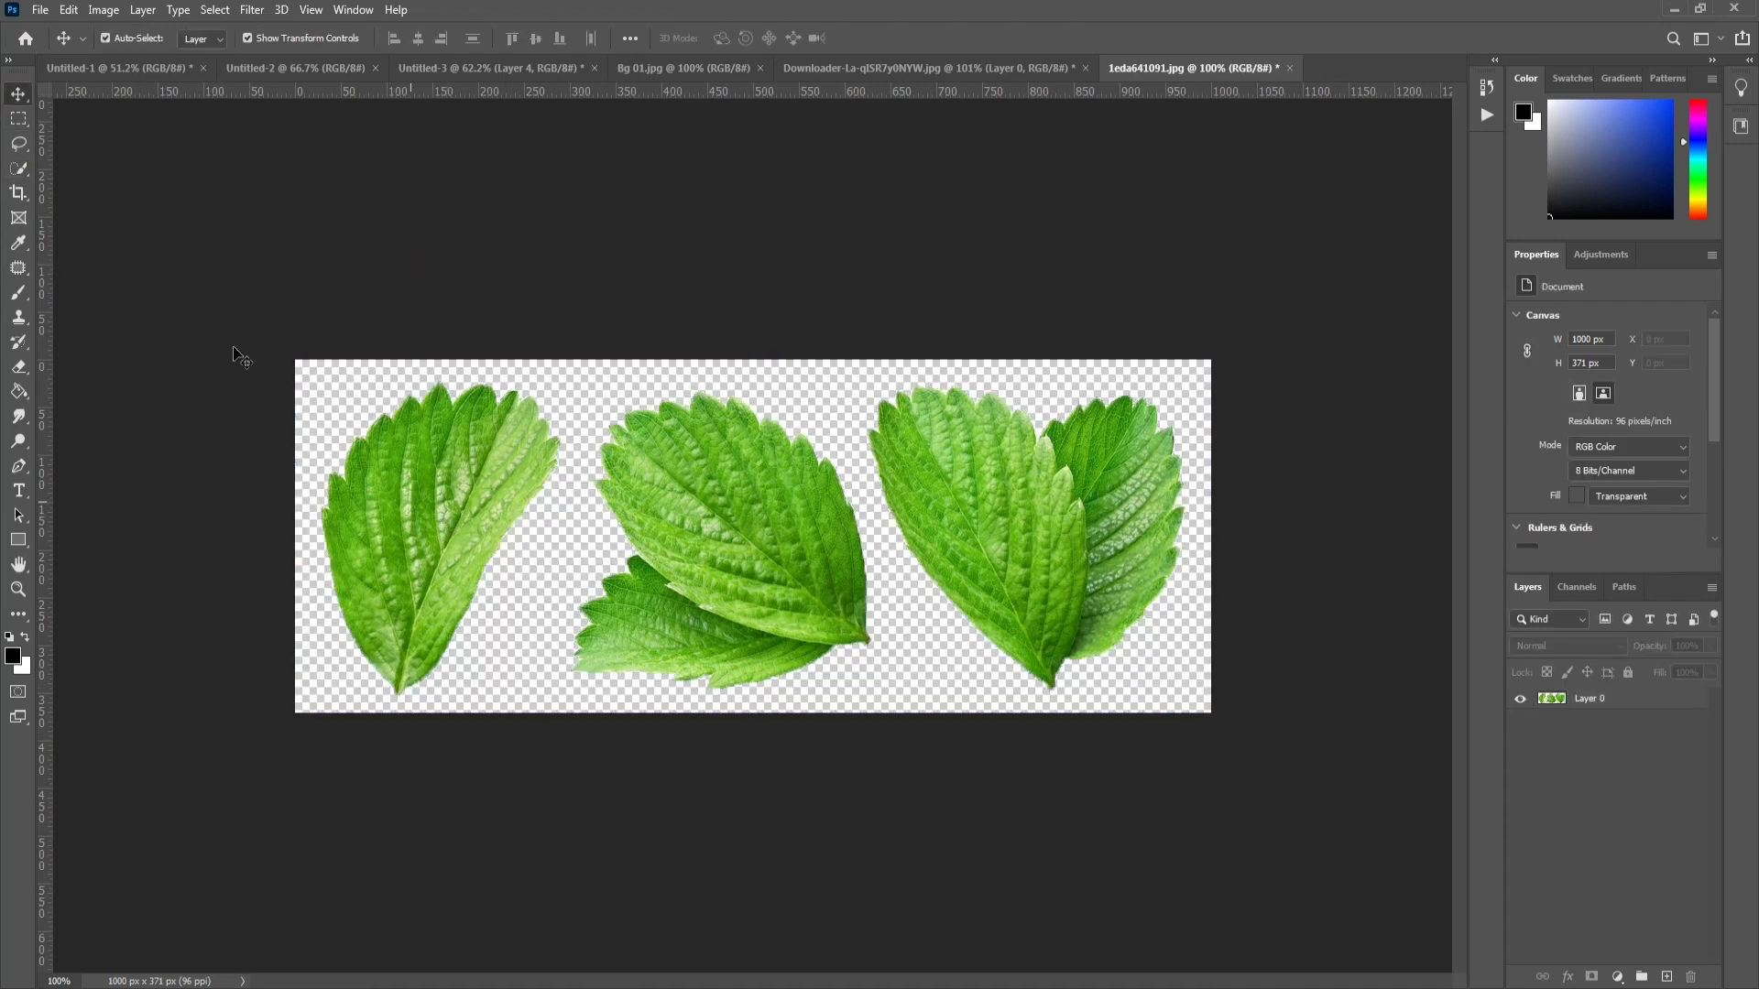
key("l")
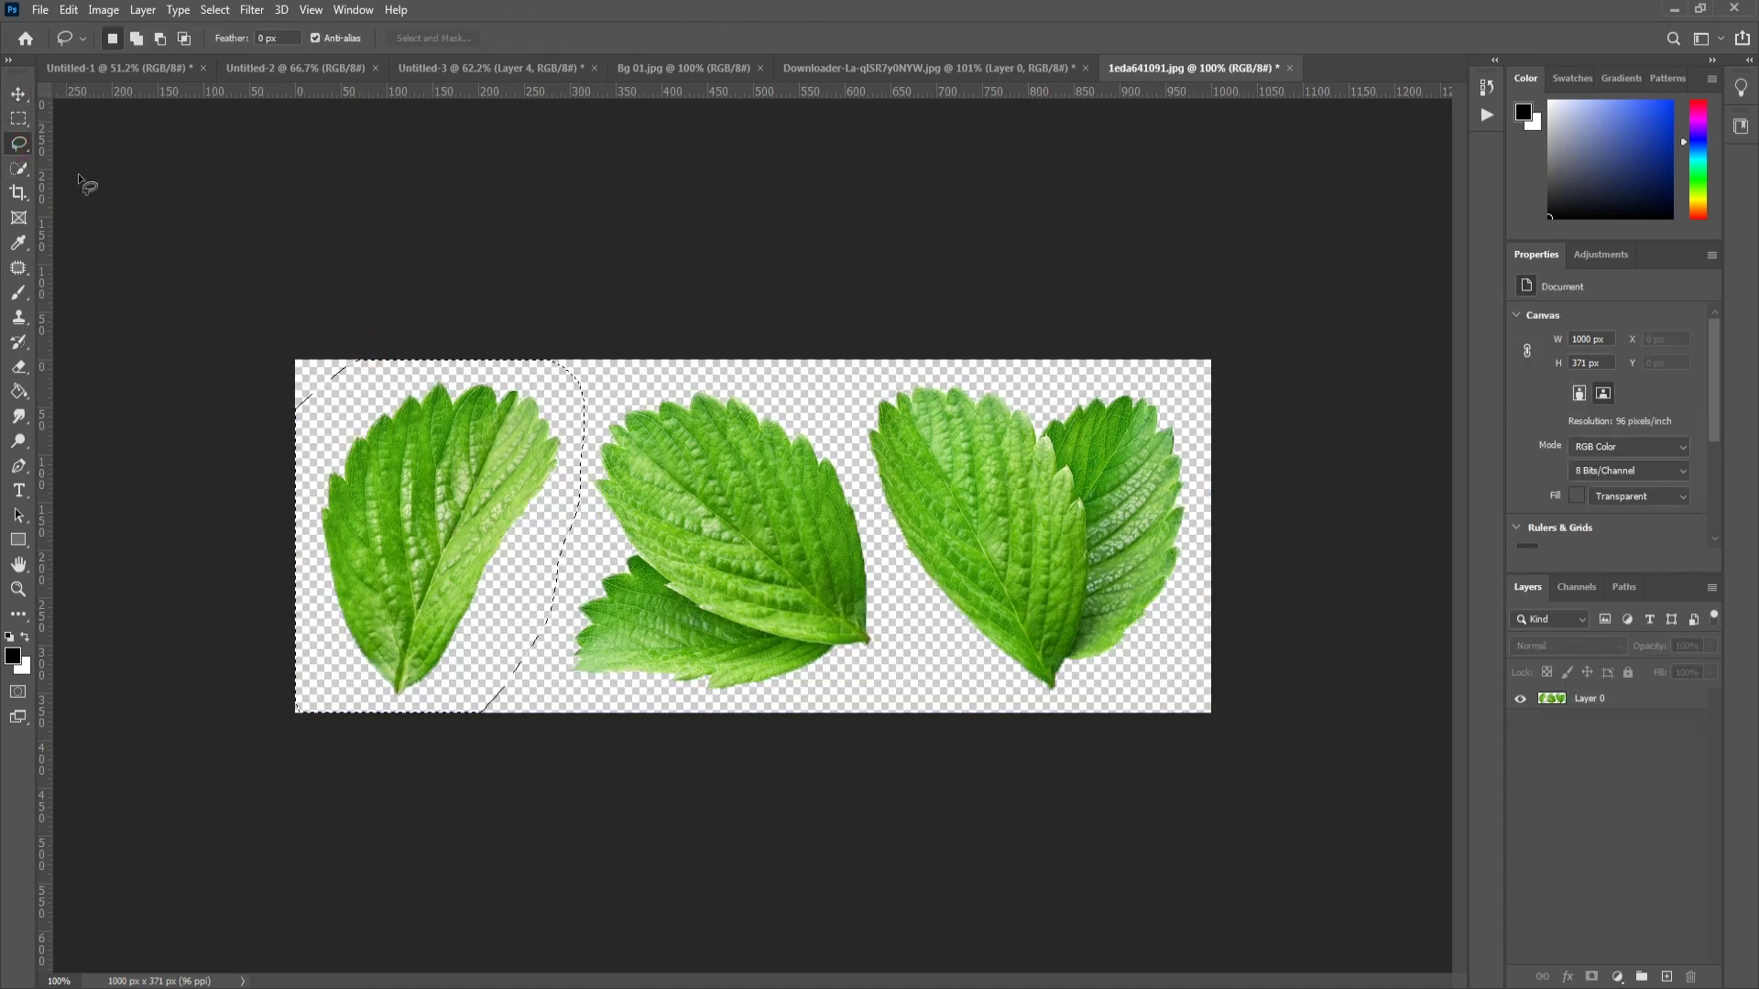
key("v")
mouse_move(419, 454)
left_mouse_down()
mouse_move(700, 631)
mouse_move(704, 541)
mouse_move(747, 452)
mouse_move(866, 266)
mouse_move(870, 285)
left_mouse_up()
left_click(907, 38)
scroll(1033, 225, "up", 3)
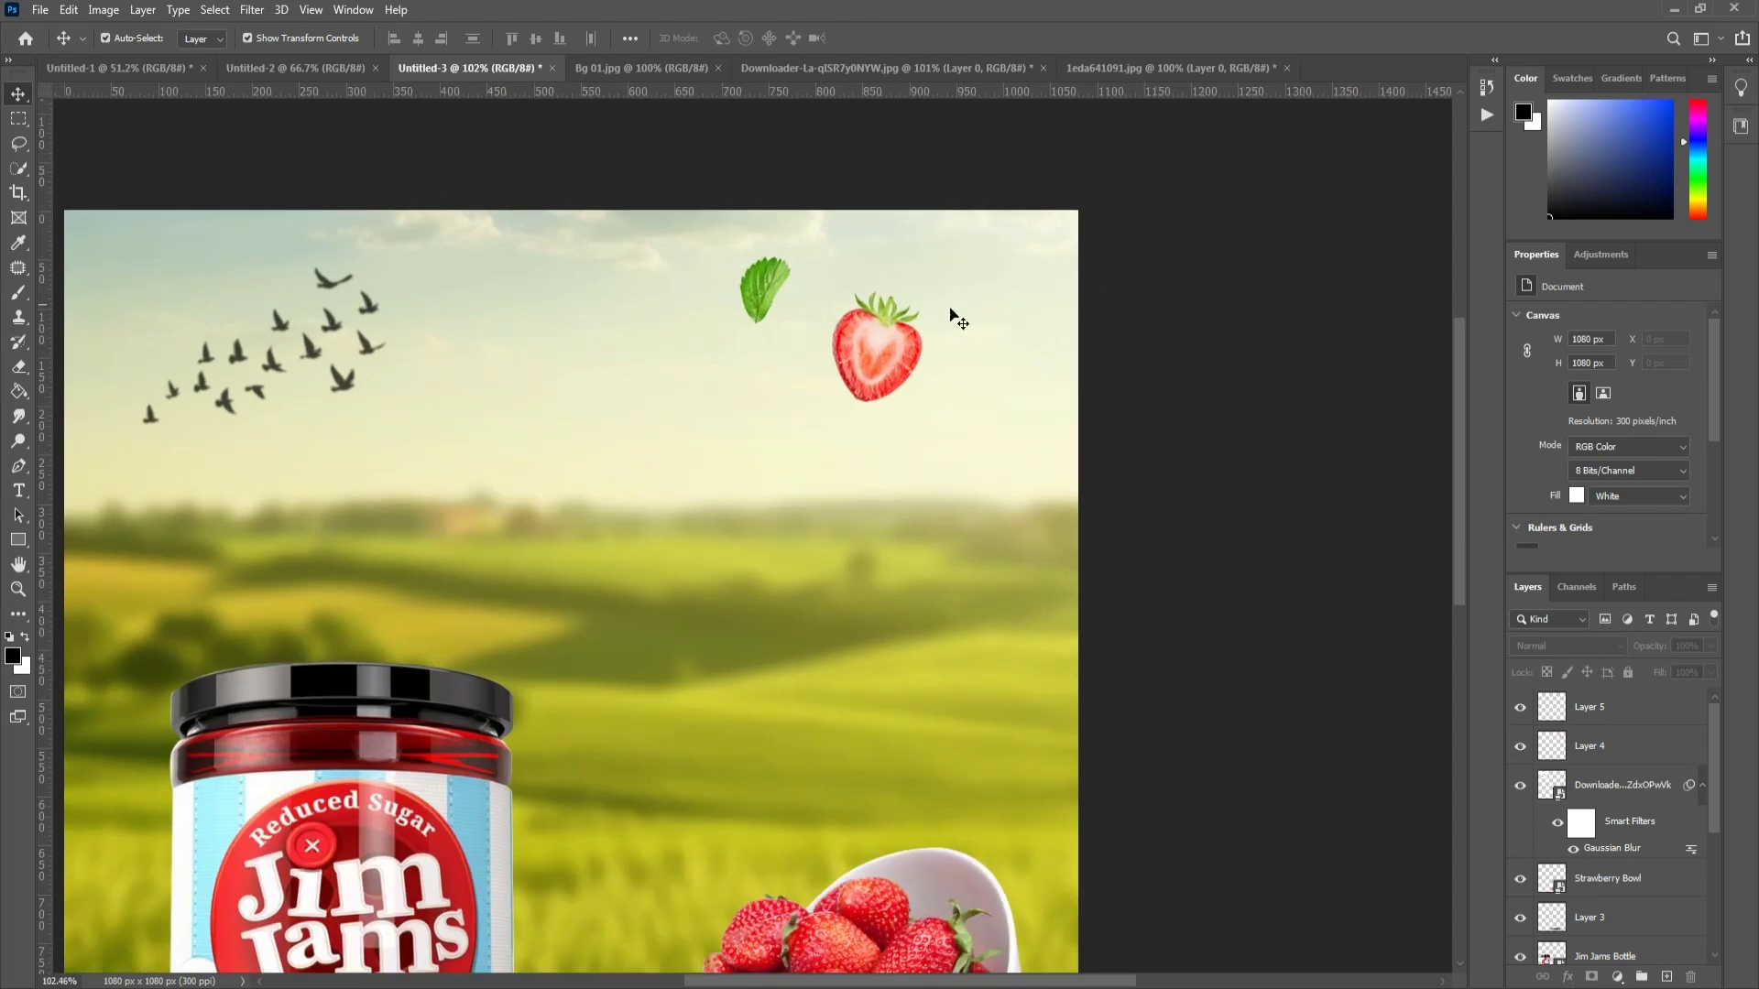
Step: Place the leaf copy below the strawberry, rotated about 20°
key("ctrl+t")
mouse_move(770, 298)
left_mouse_down()
mouse_move(992, 456)
mouse_move(933, 510)
left_mouse_up()
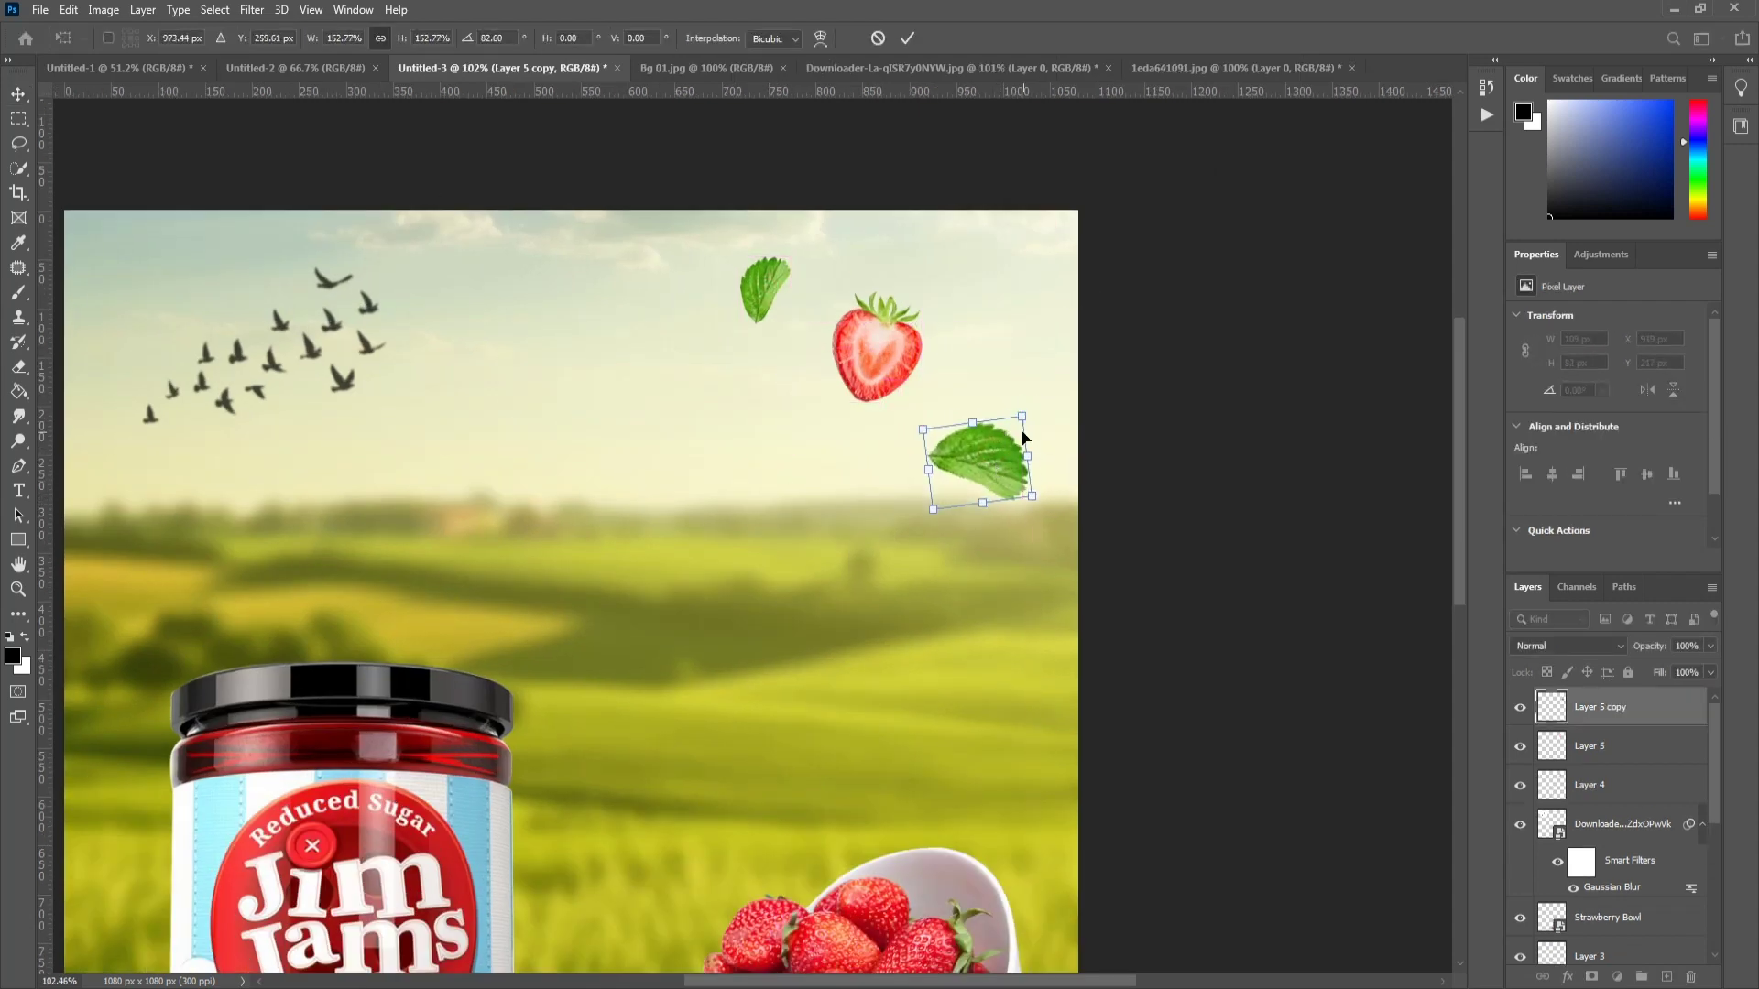
key("ctrl+z")
left_click_drag(1044, 412, 1091, 400)
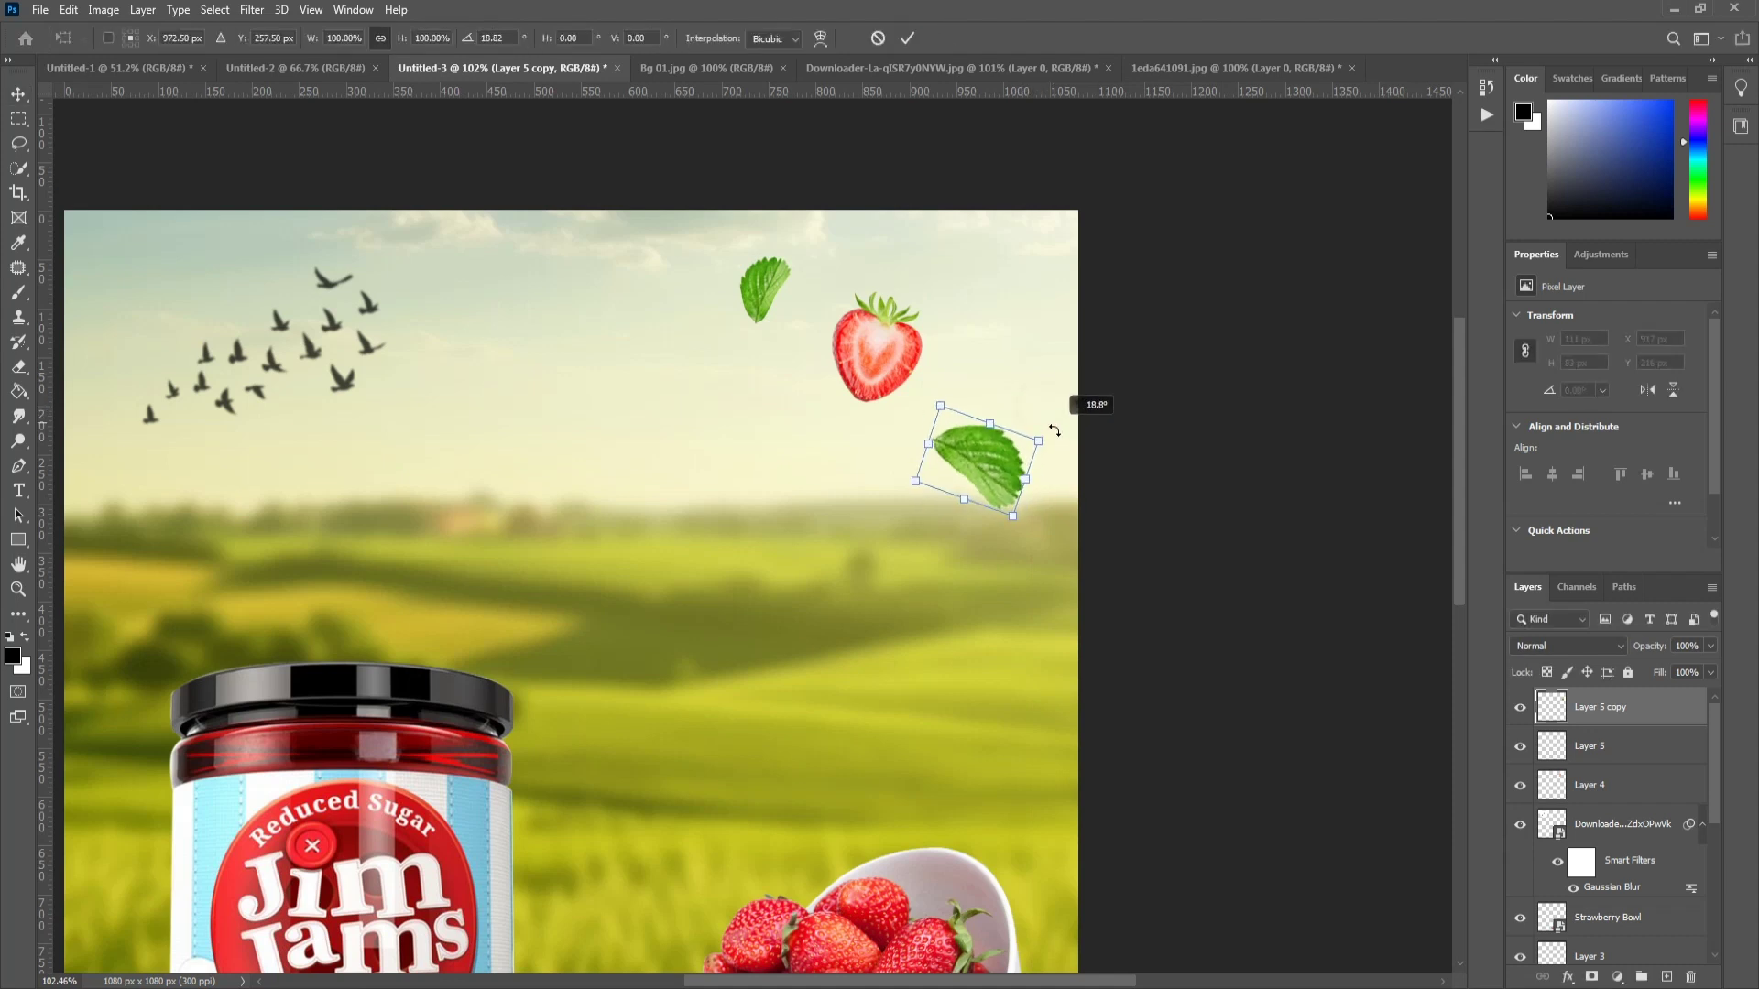
left_click_drag(981, 456, 989, 480)
Step: Apply a Gaussian Blur to the leaf copy and fit the whole ad on screen
key("alt+t")
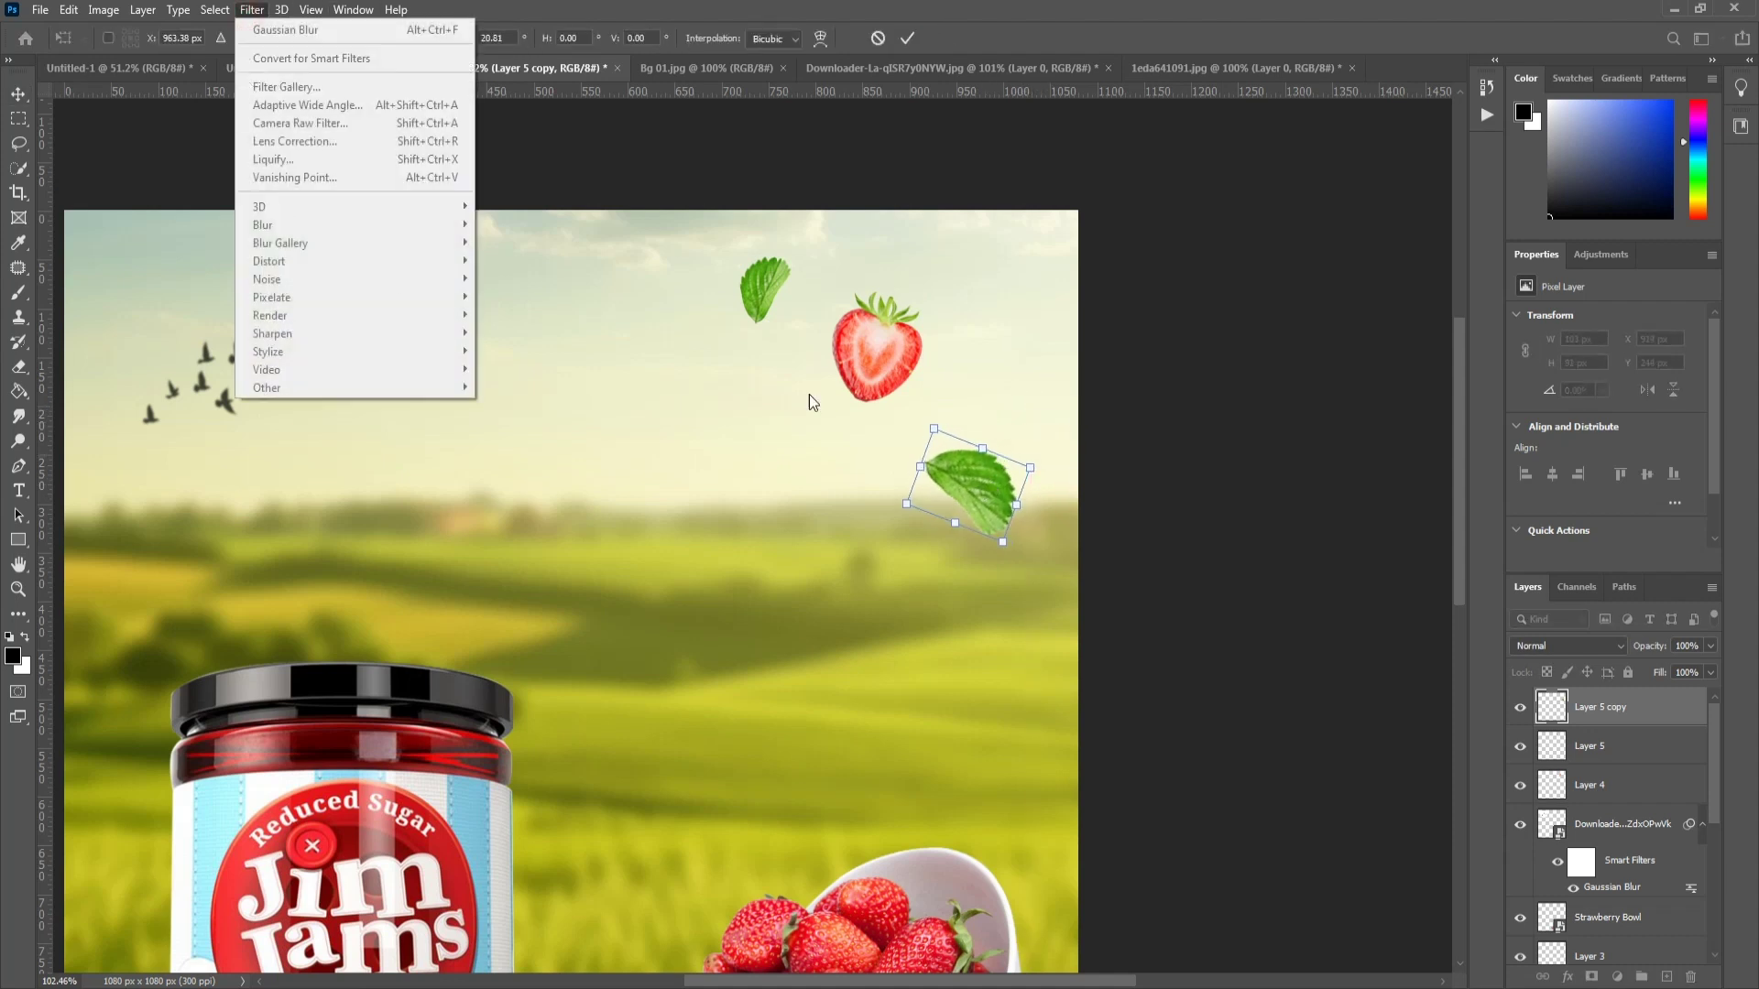
left_click(259, 9)
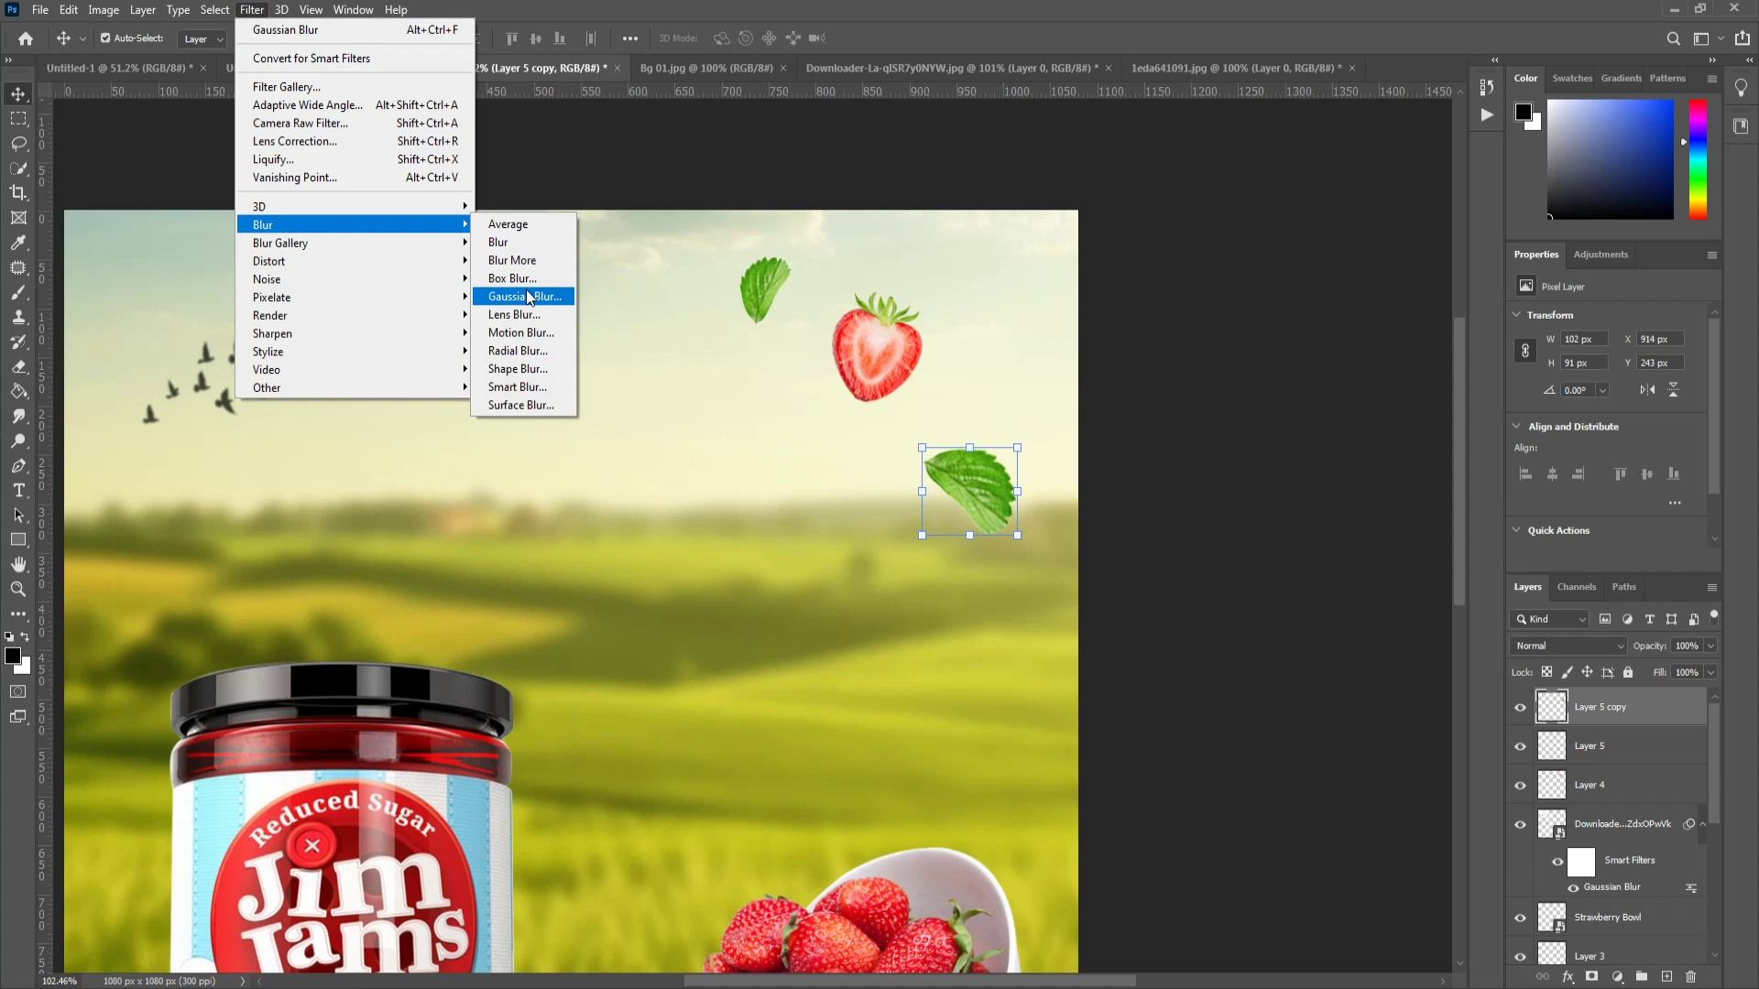
left_click(528, 297)
left_click(583, 672)
key("v")
left_click(1221, 577)
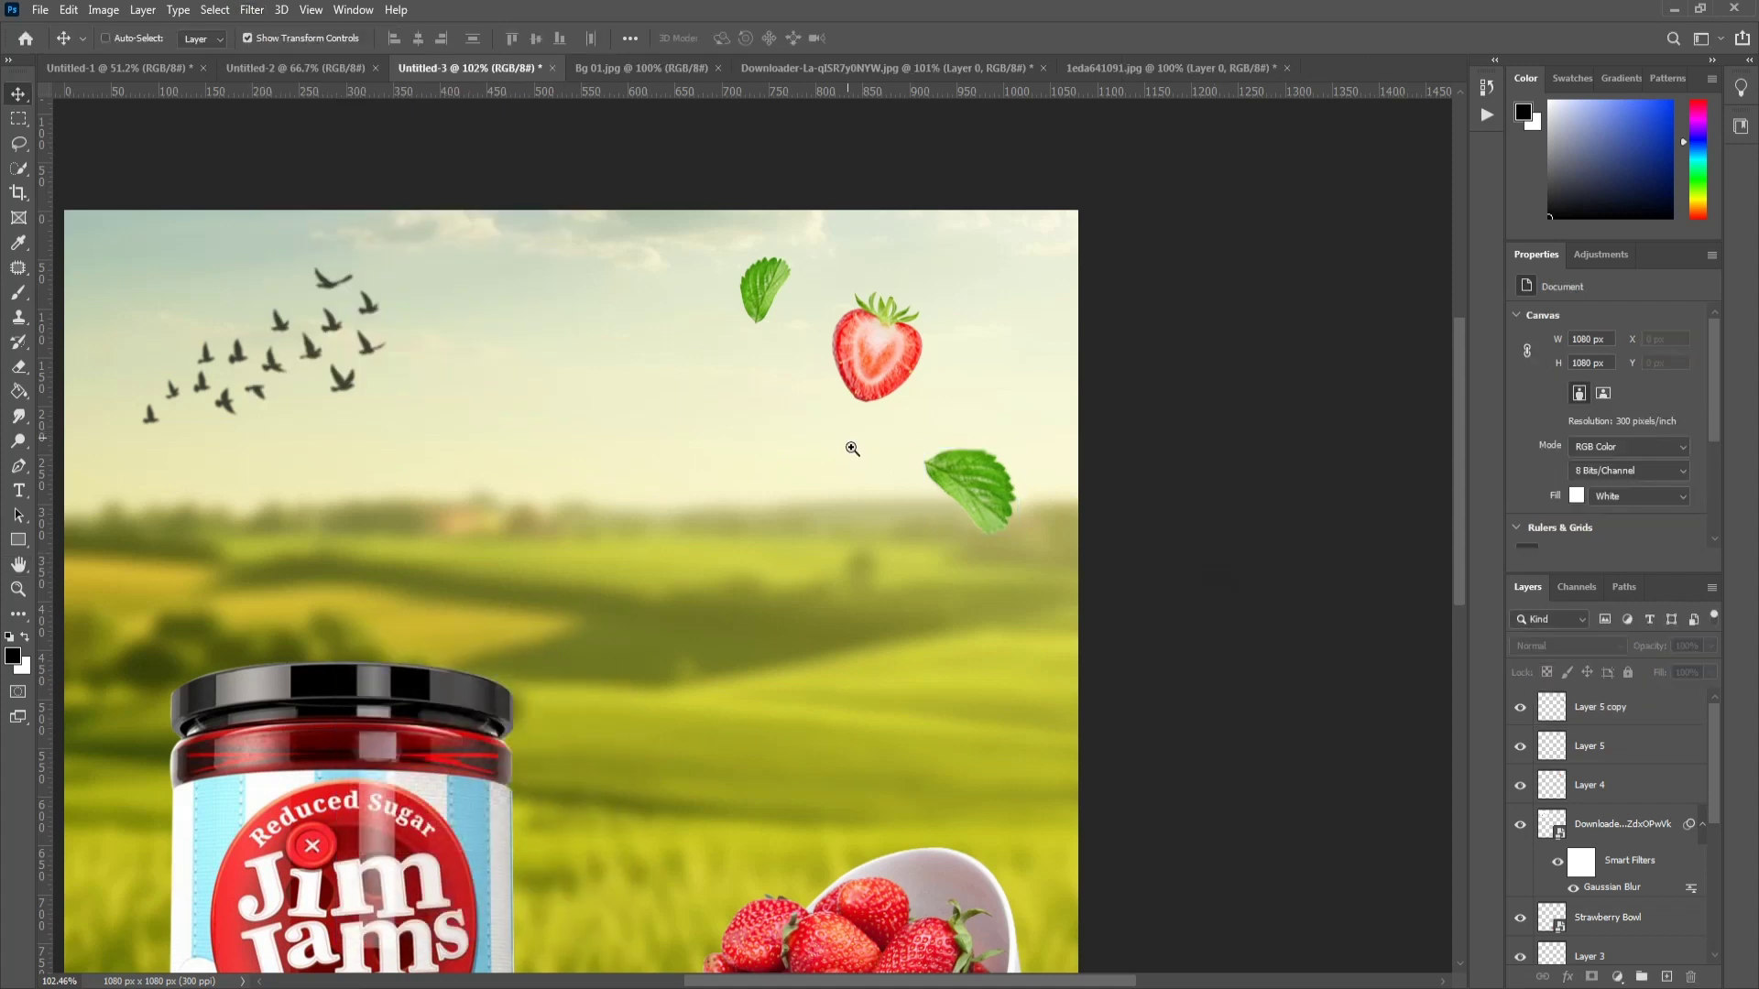
key("ctrl+0")
left_click(1015, 398)
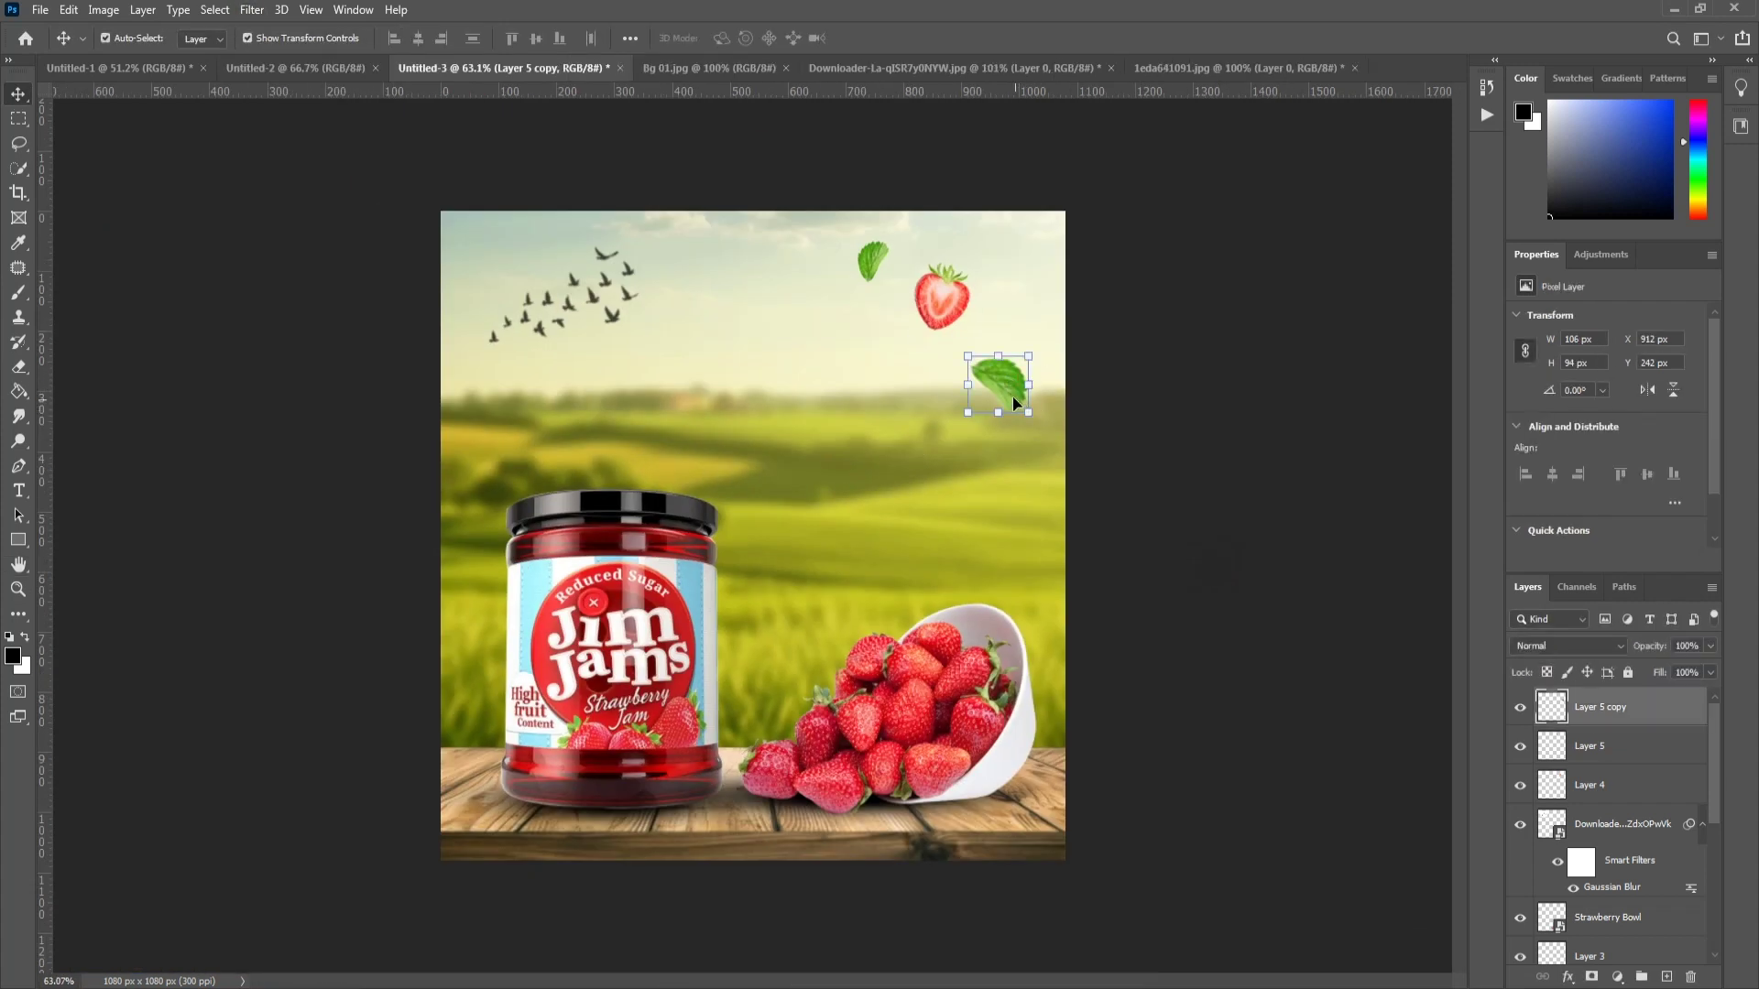
Step: Distort the blurred leaf copy into a skewed, tumbling shape and refit the canvas
key("ctrl+t")
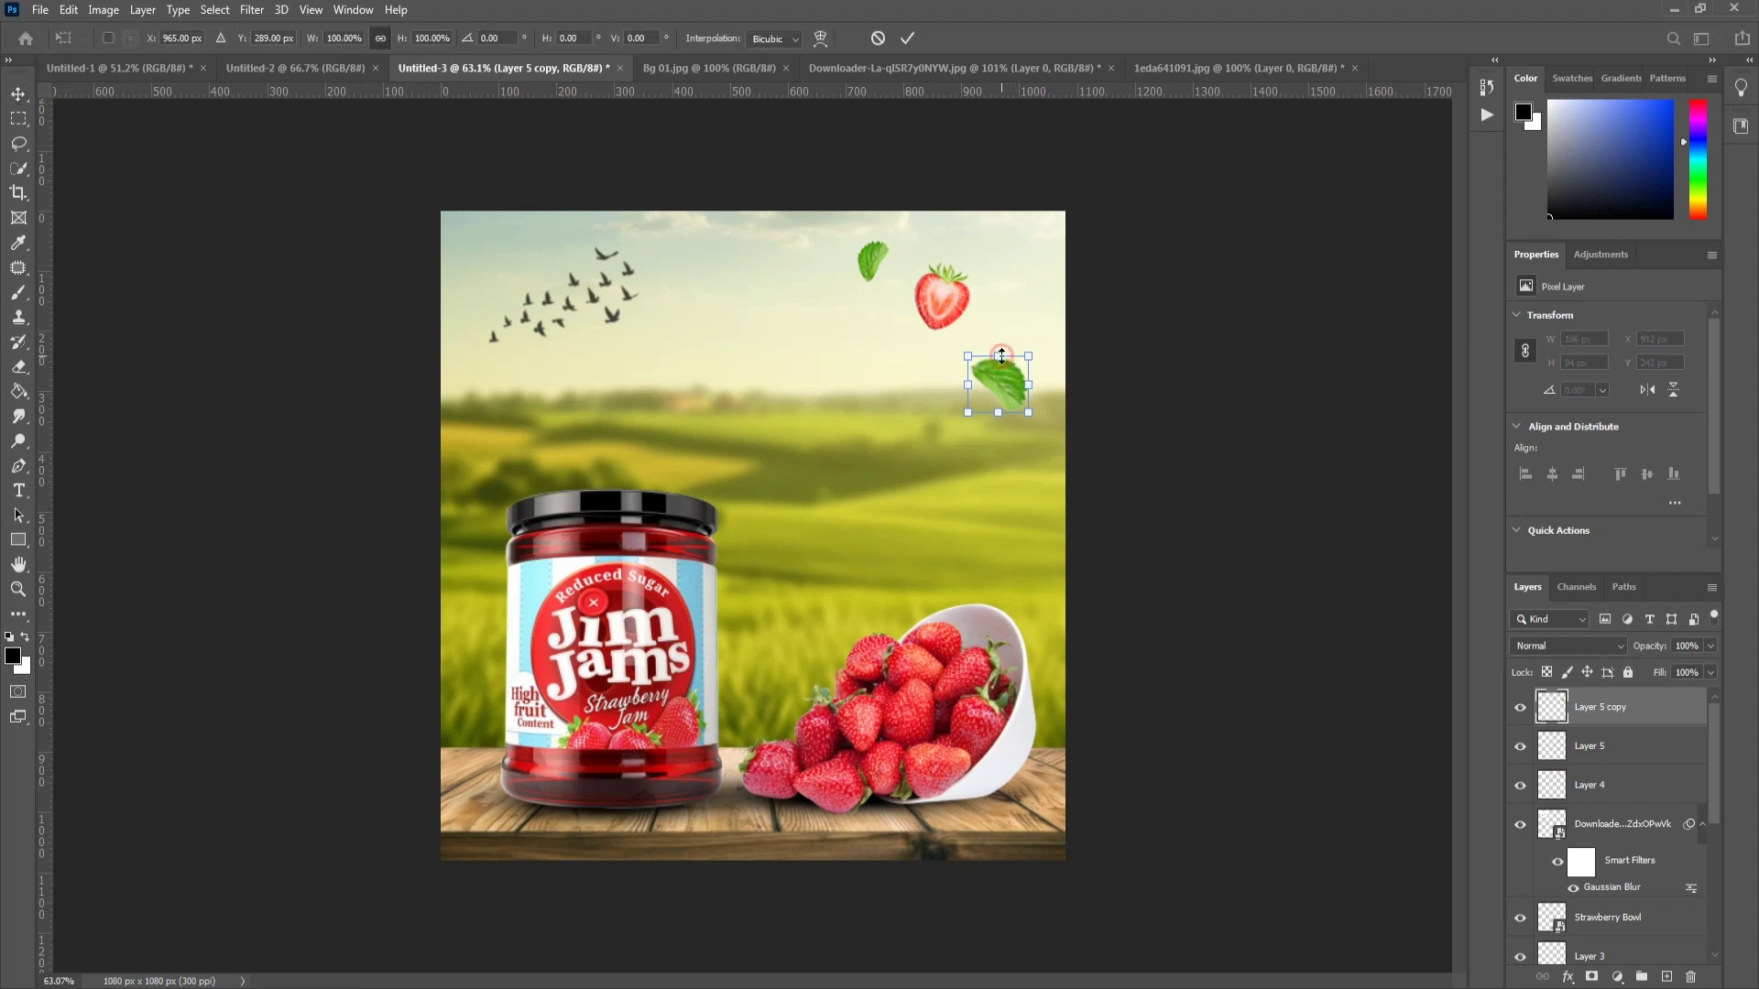
right_click(1008, 394)
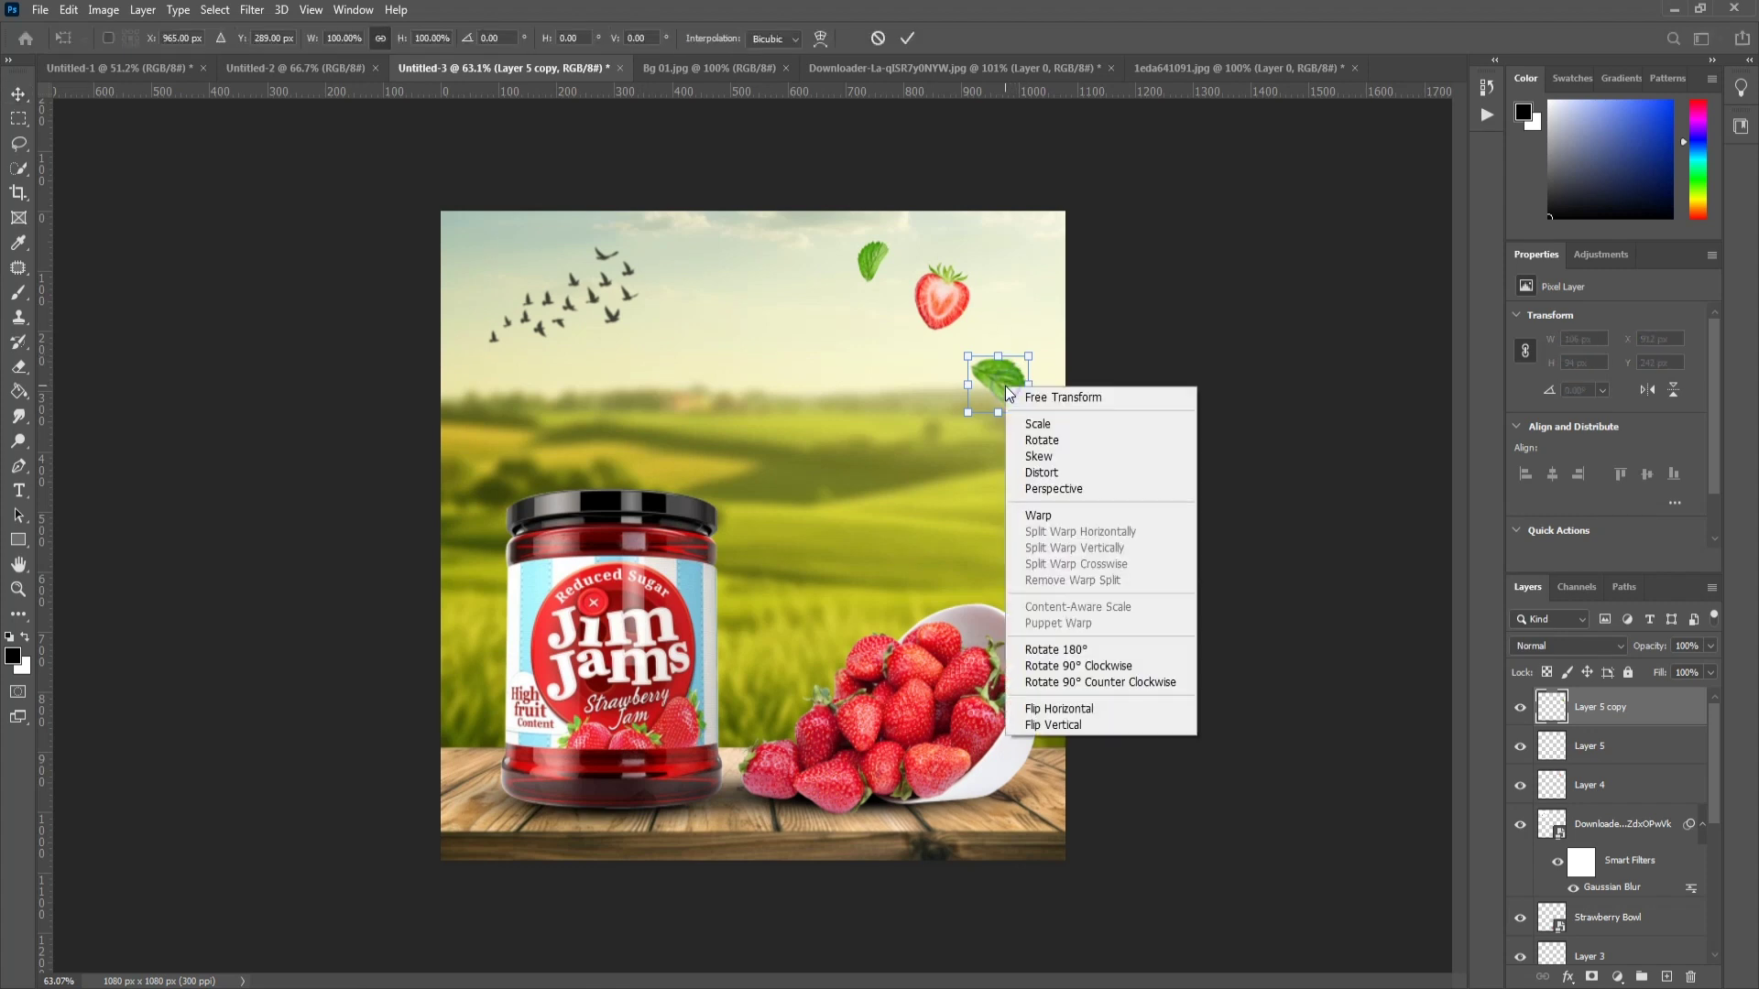
left_click(1041, 473)
scroll(999, 477, "up", 5)
mouse_move(973, 465)
left_mouse_down()
mouse_move(973, 481)
mouse_move(927, 484)
left_mouse_up()
mouse_move(1040, 341)
left_mouse_down()
mouse_move(1008, 414)
mouse_move(1014, 453)
mouse_move(1074, 470)
left_mouse_up()
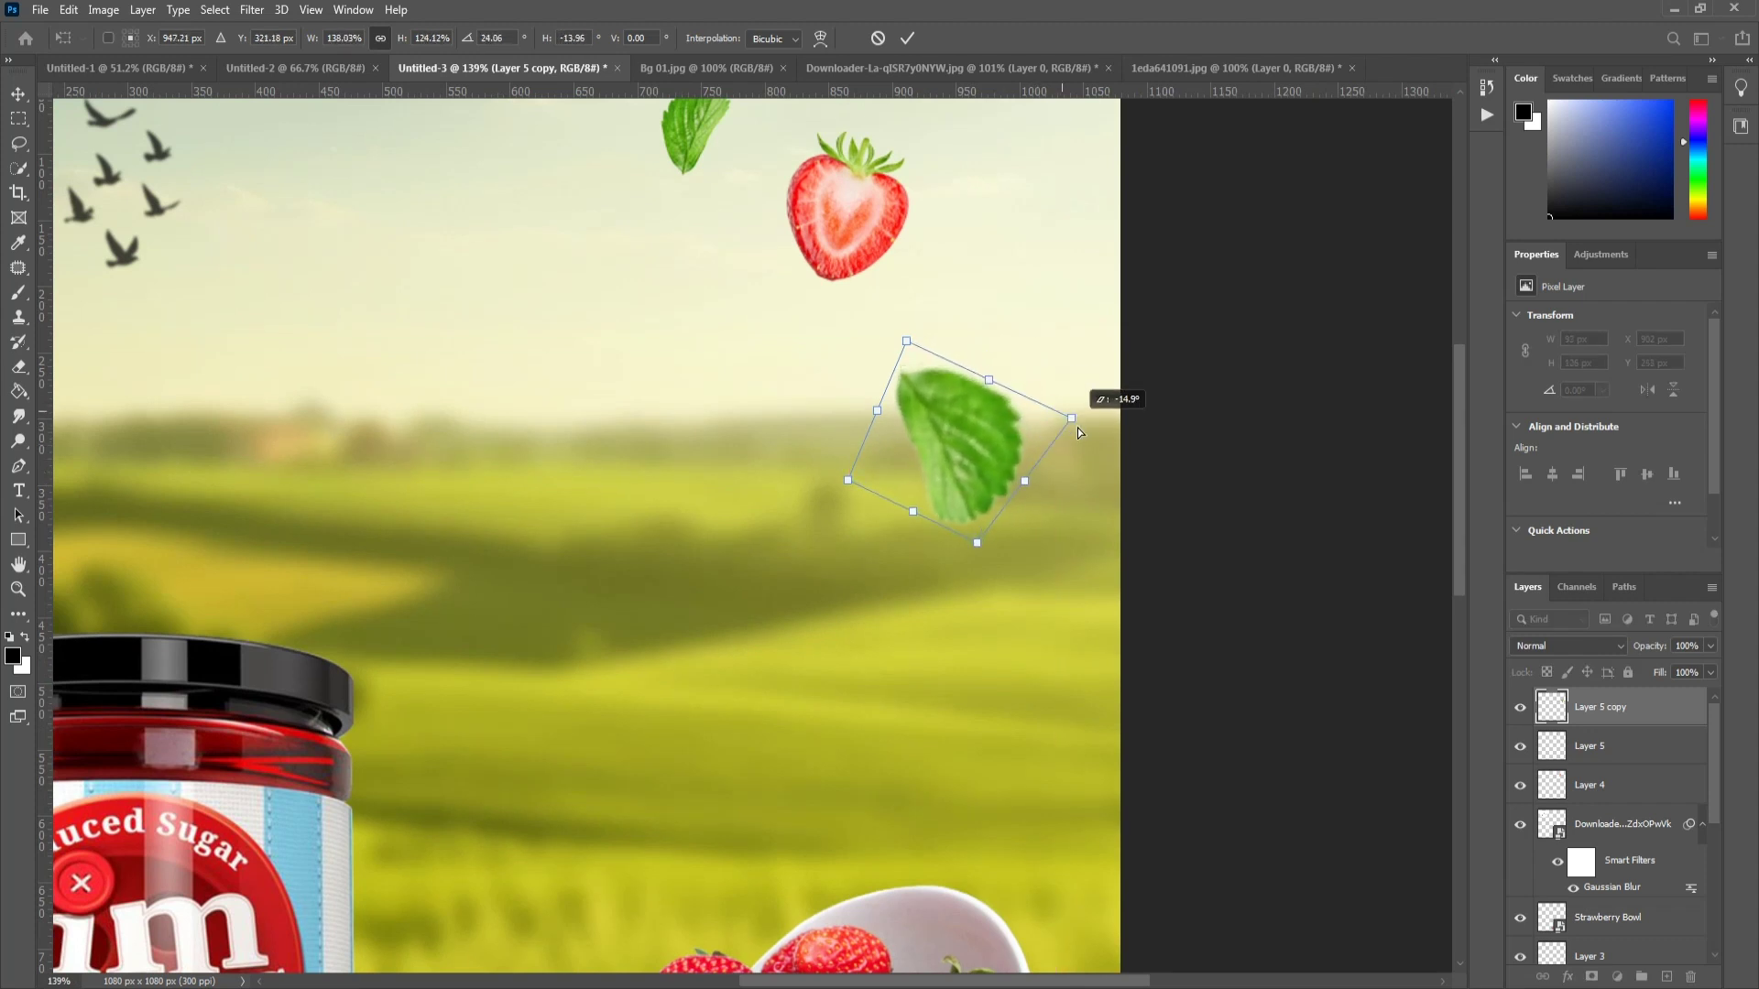
left_click(907, 38)
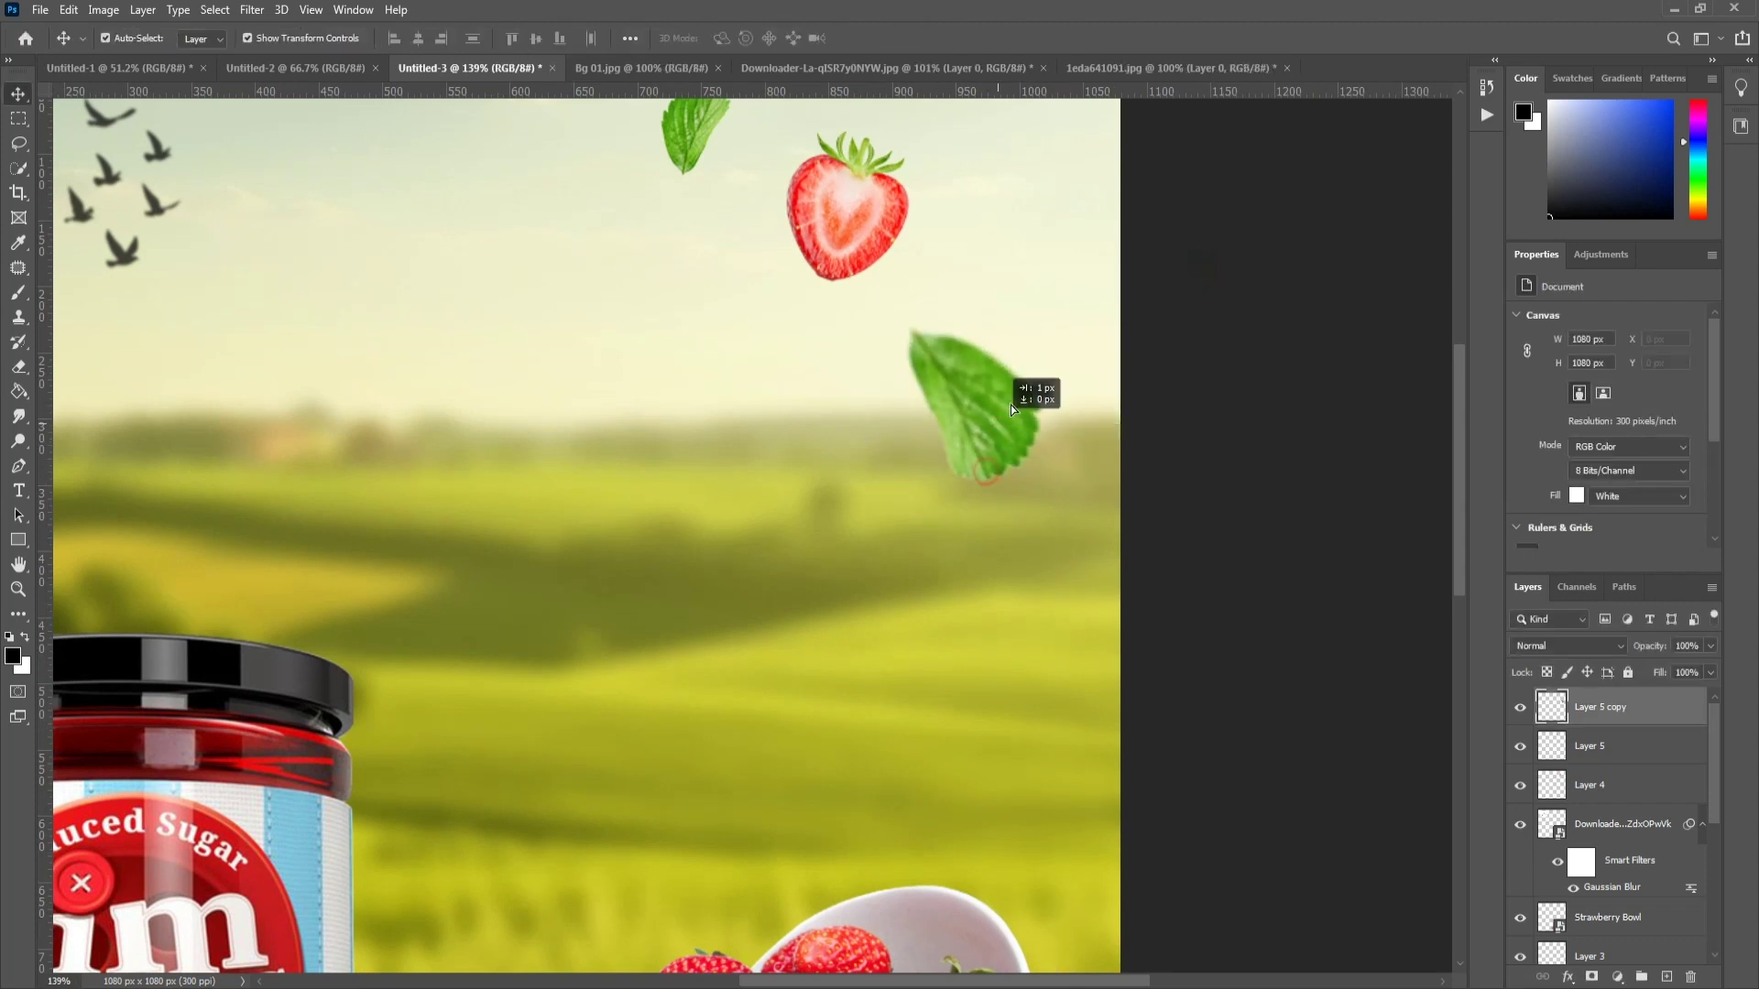
key("ctrl+0")
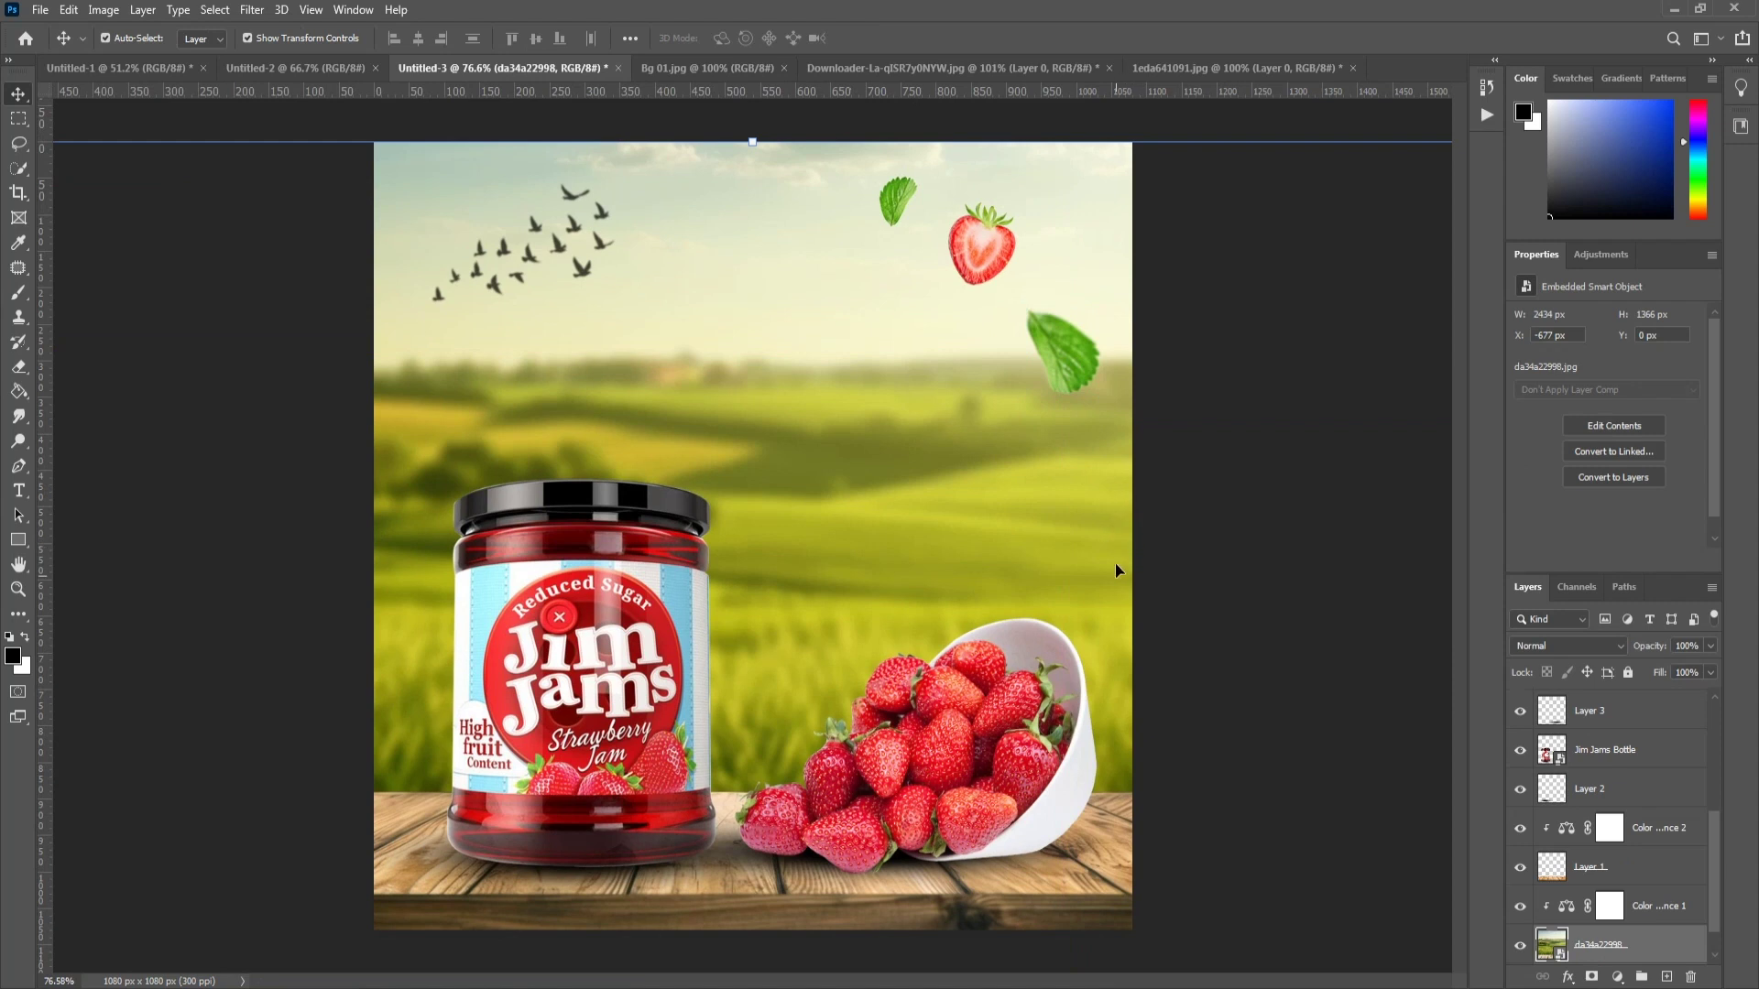
Step: Shrink the tilted leaf slightly, then add a quarter-size whole strawberry above the bowl
left_click(1070, 390)
left_click_drag(1099, 393, 1092, 385)
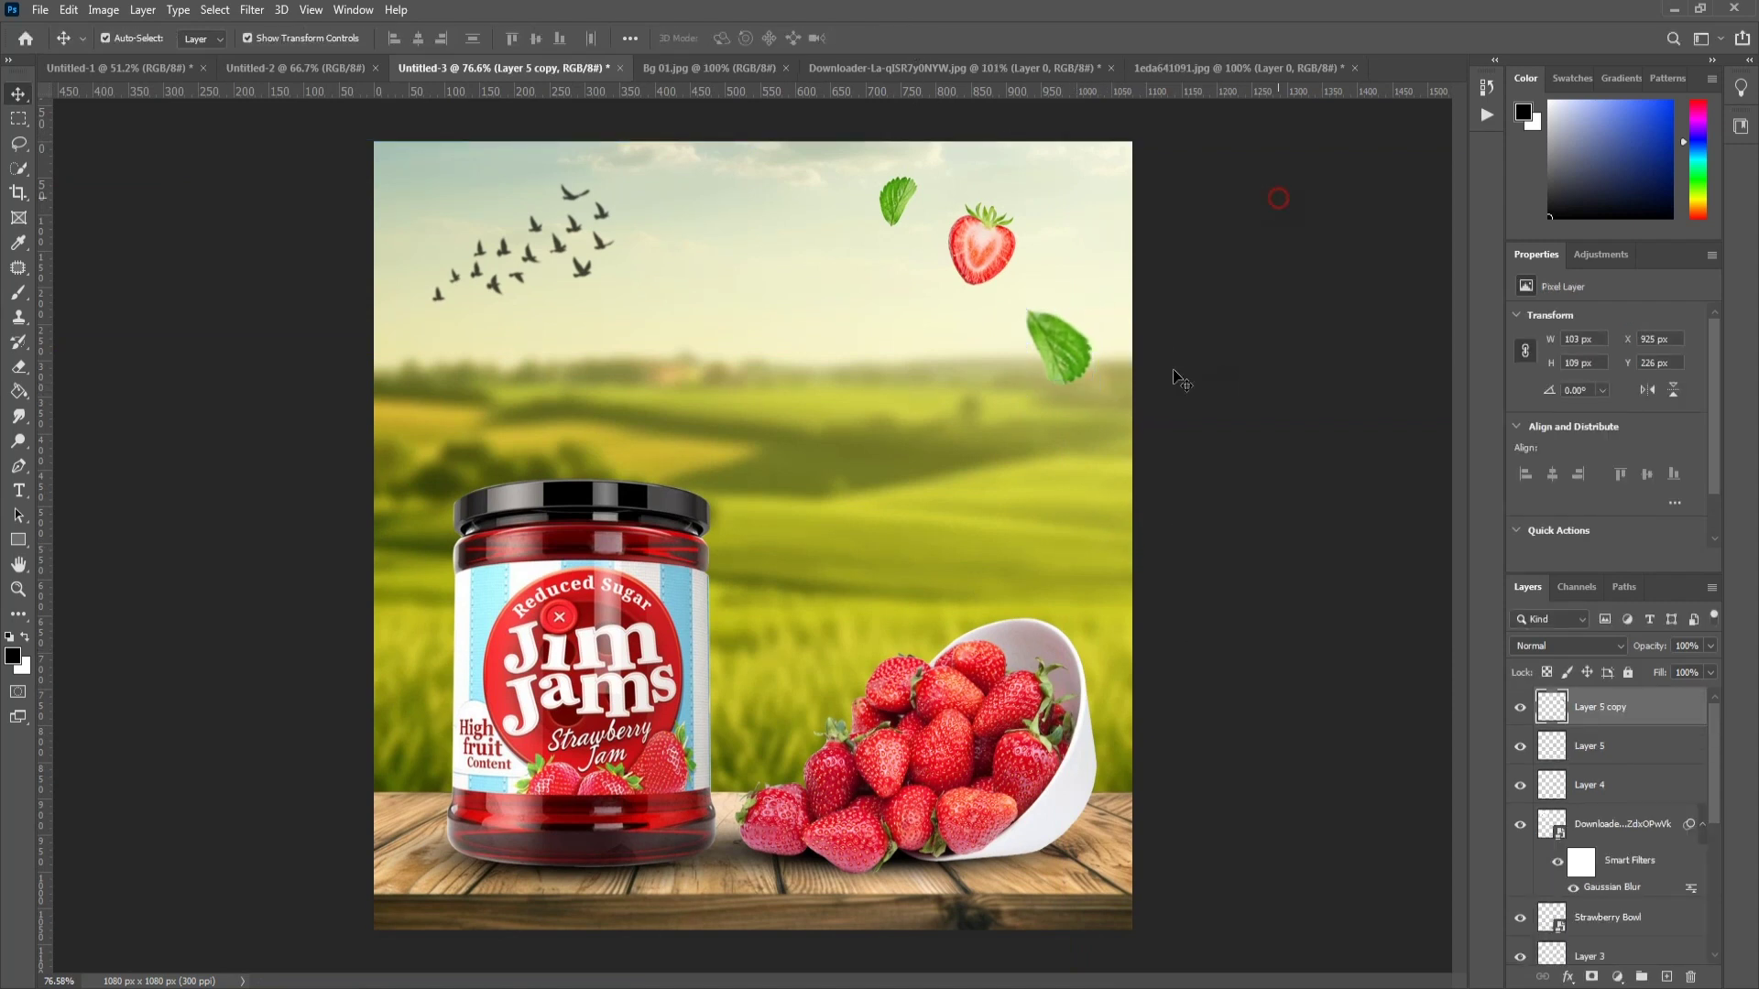
key("ctrl+d")
key("l")
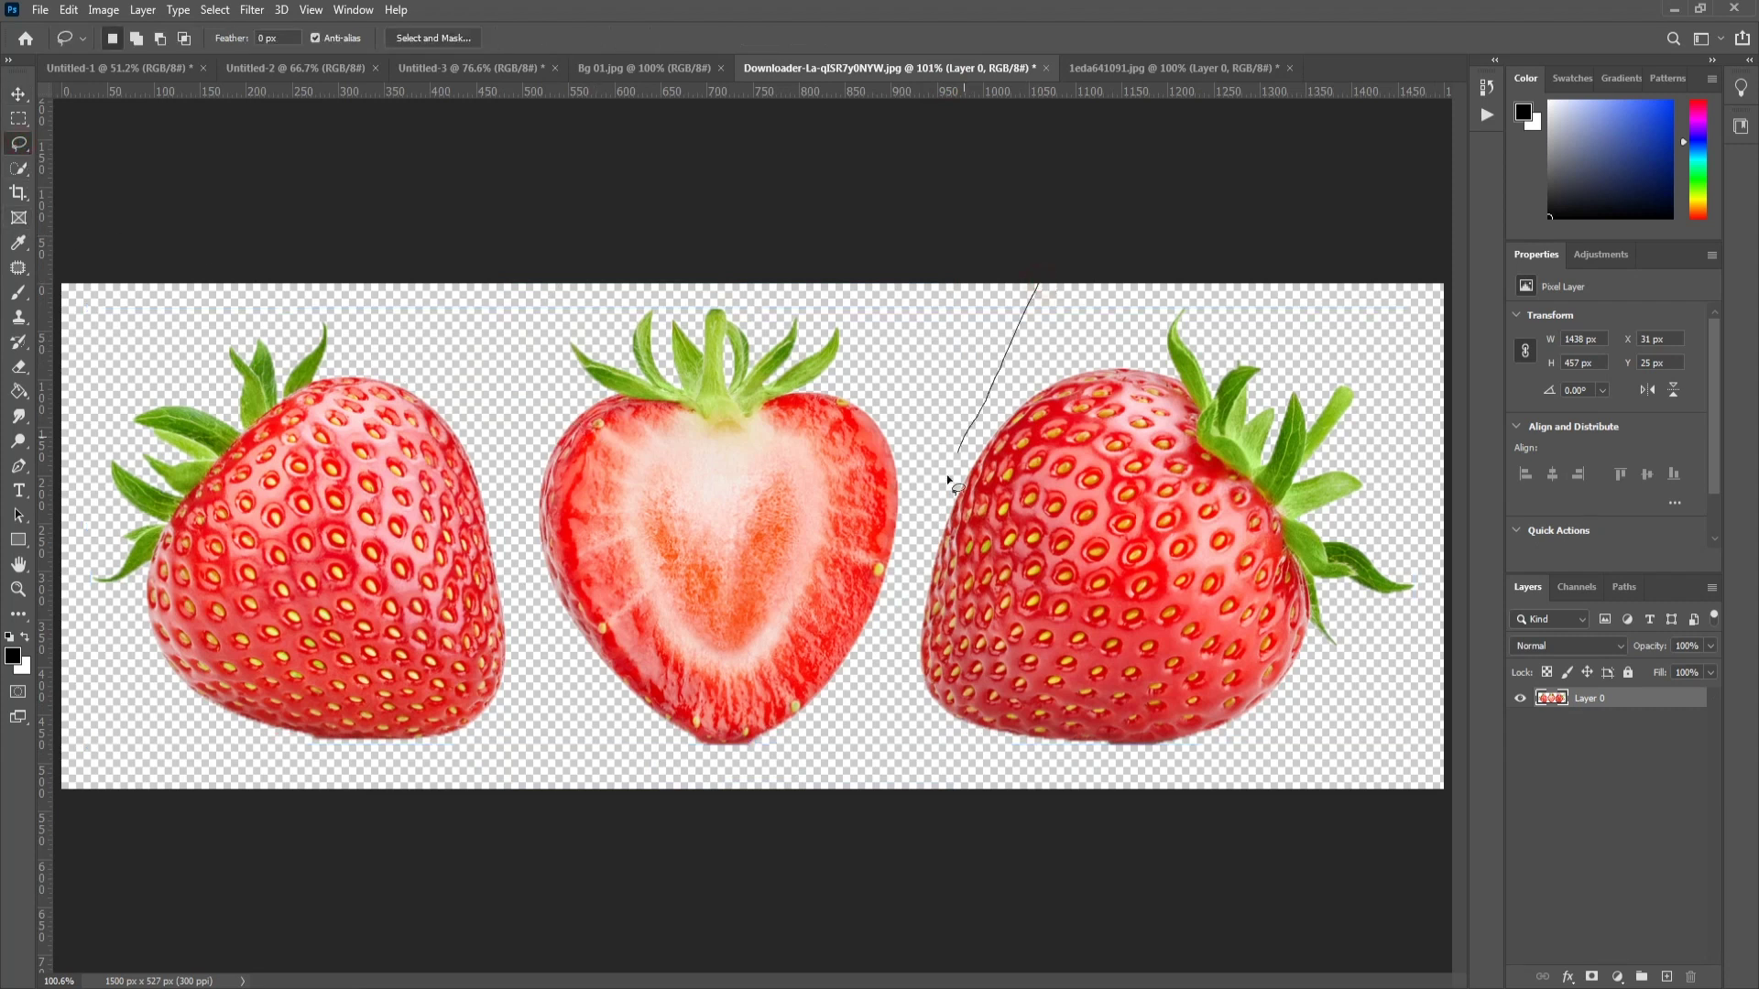
left_click_drag(1413, 408, 1038, 286)
key("v")
mouse_move(962, 431)
left_mouse_down()
mouse_move(492, 73)
mouse_move(883, 383)
left_mouse_up()
mouse_move(1079, 550)
left_mouse_down()
mouse_move(959, 431)
mouse_move(911, 481)
left_mouse_up()
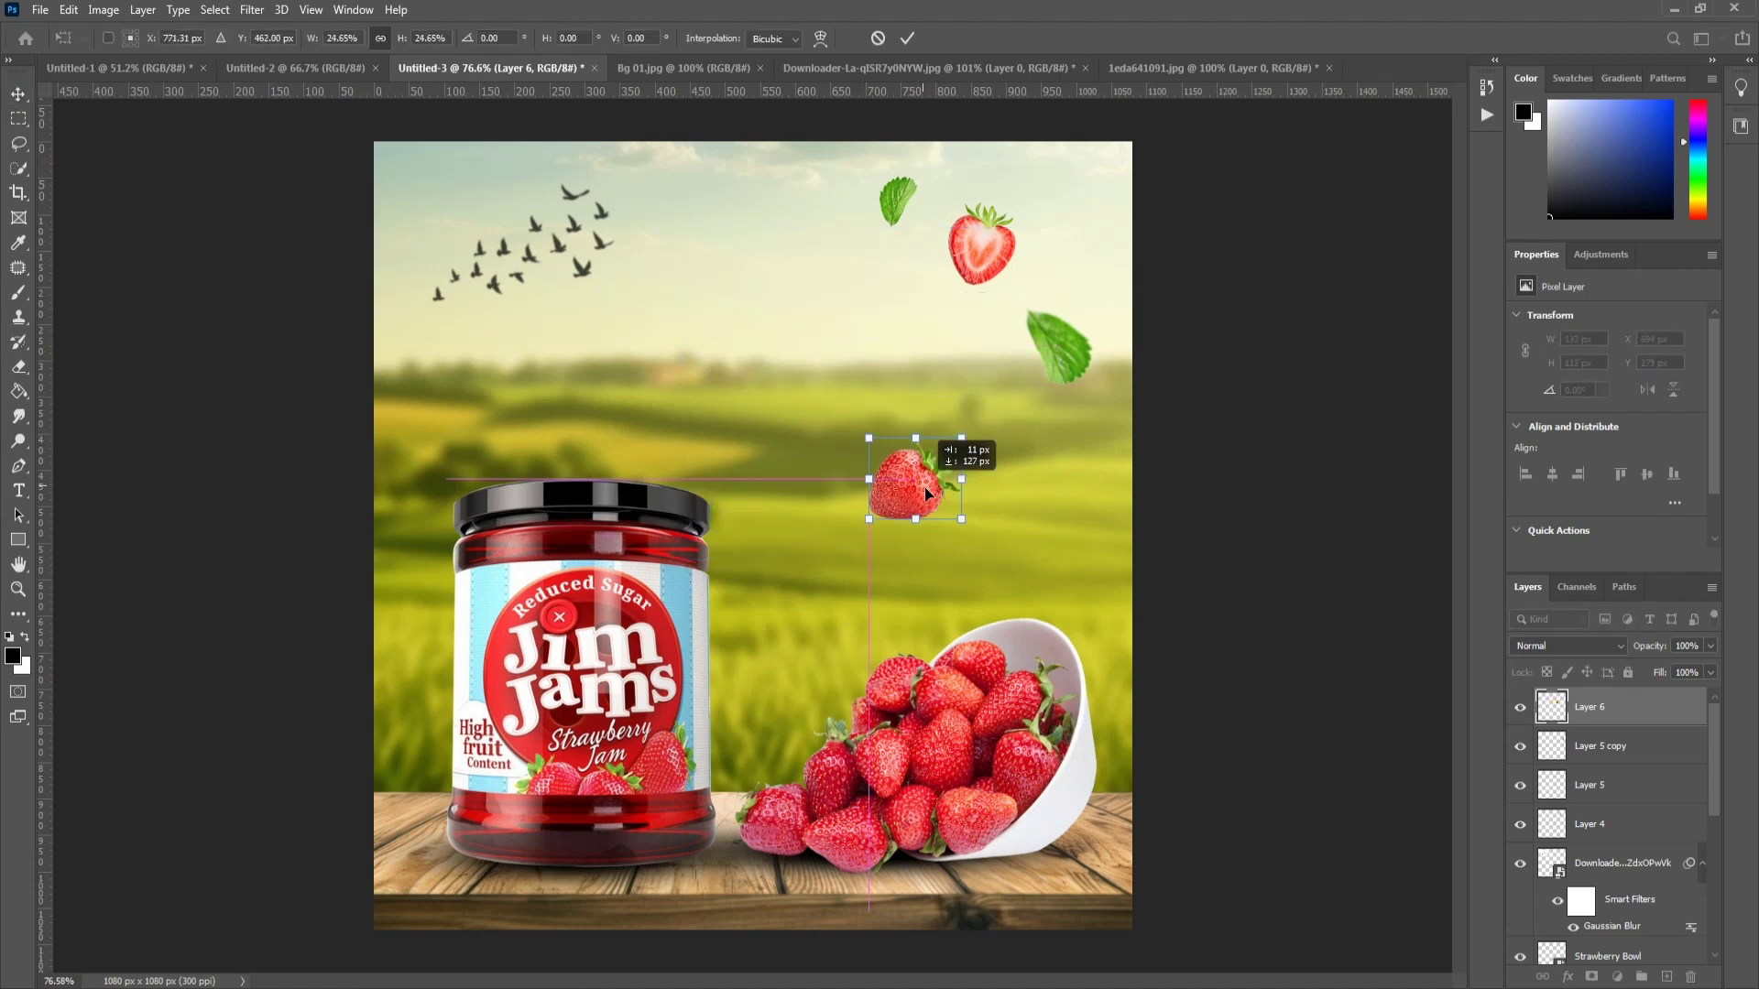
left_click(907, 37)
Step: Gaussian-blur both the whole strawberry and the cut strawberry, then nudge the whole one
left_click(252, 10)
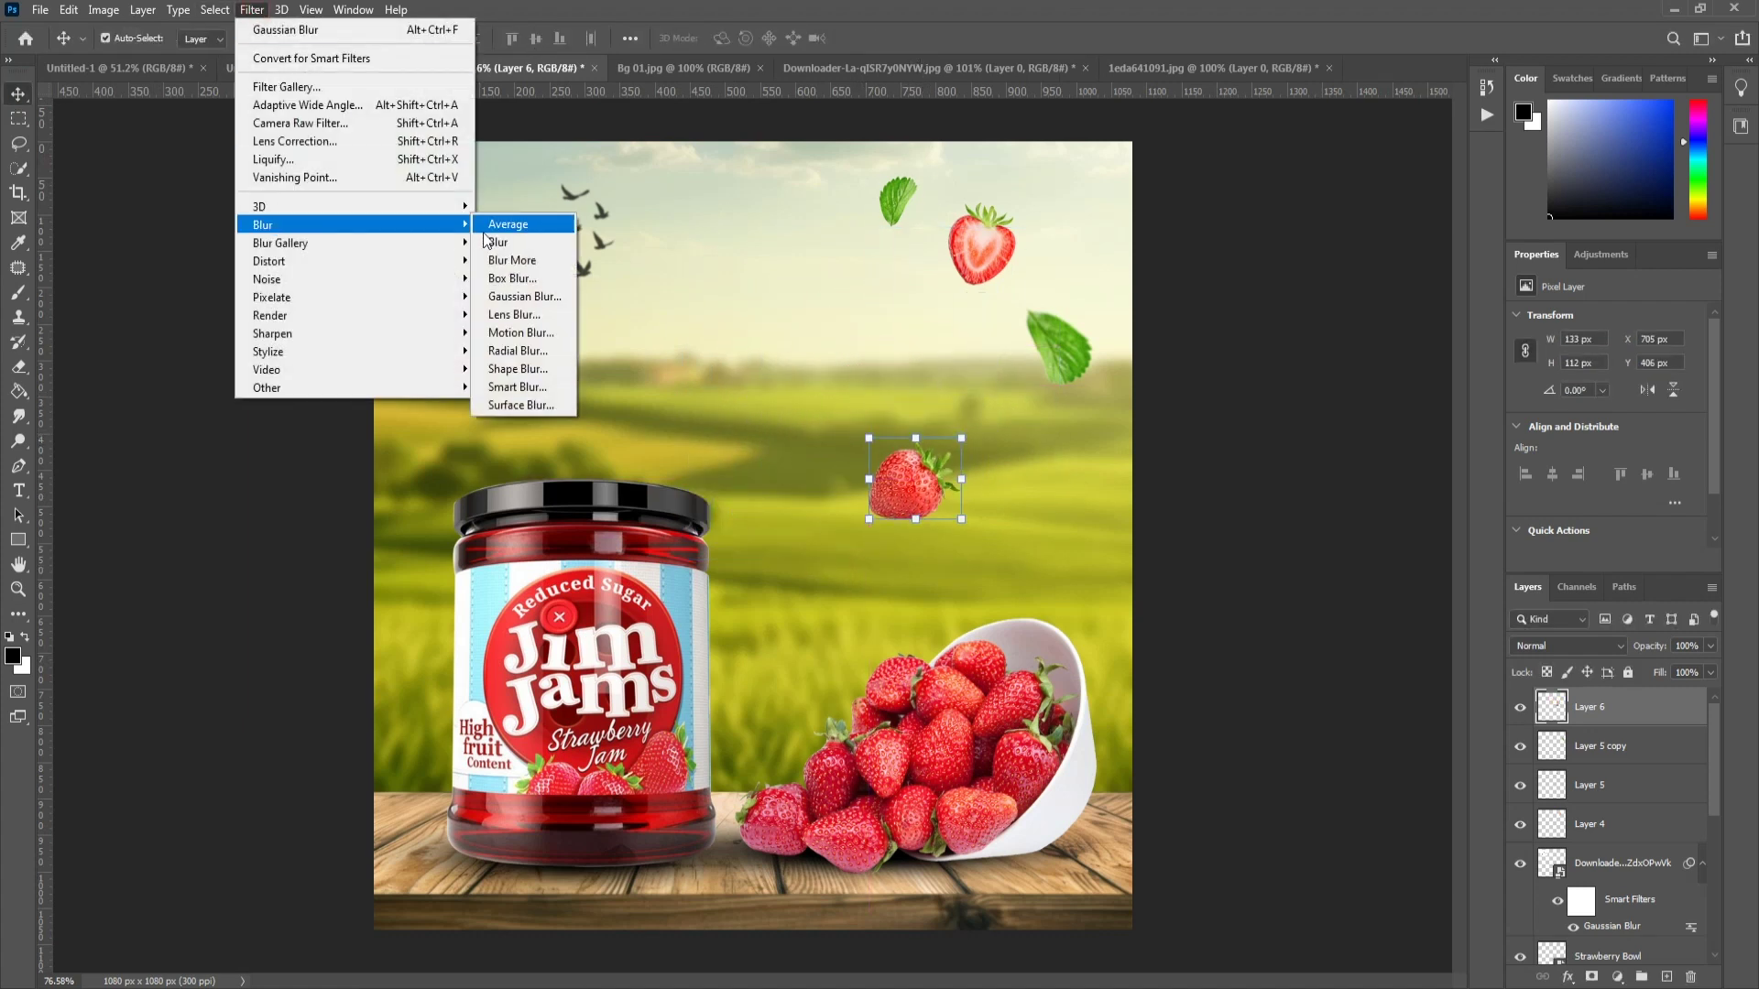
left_click(518, 284)
left_click(583, 672)
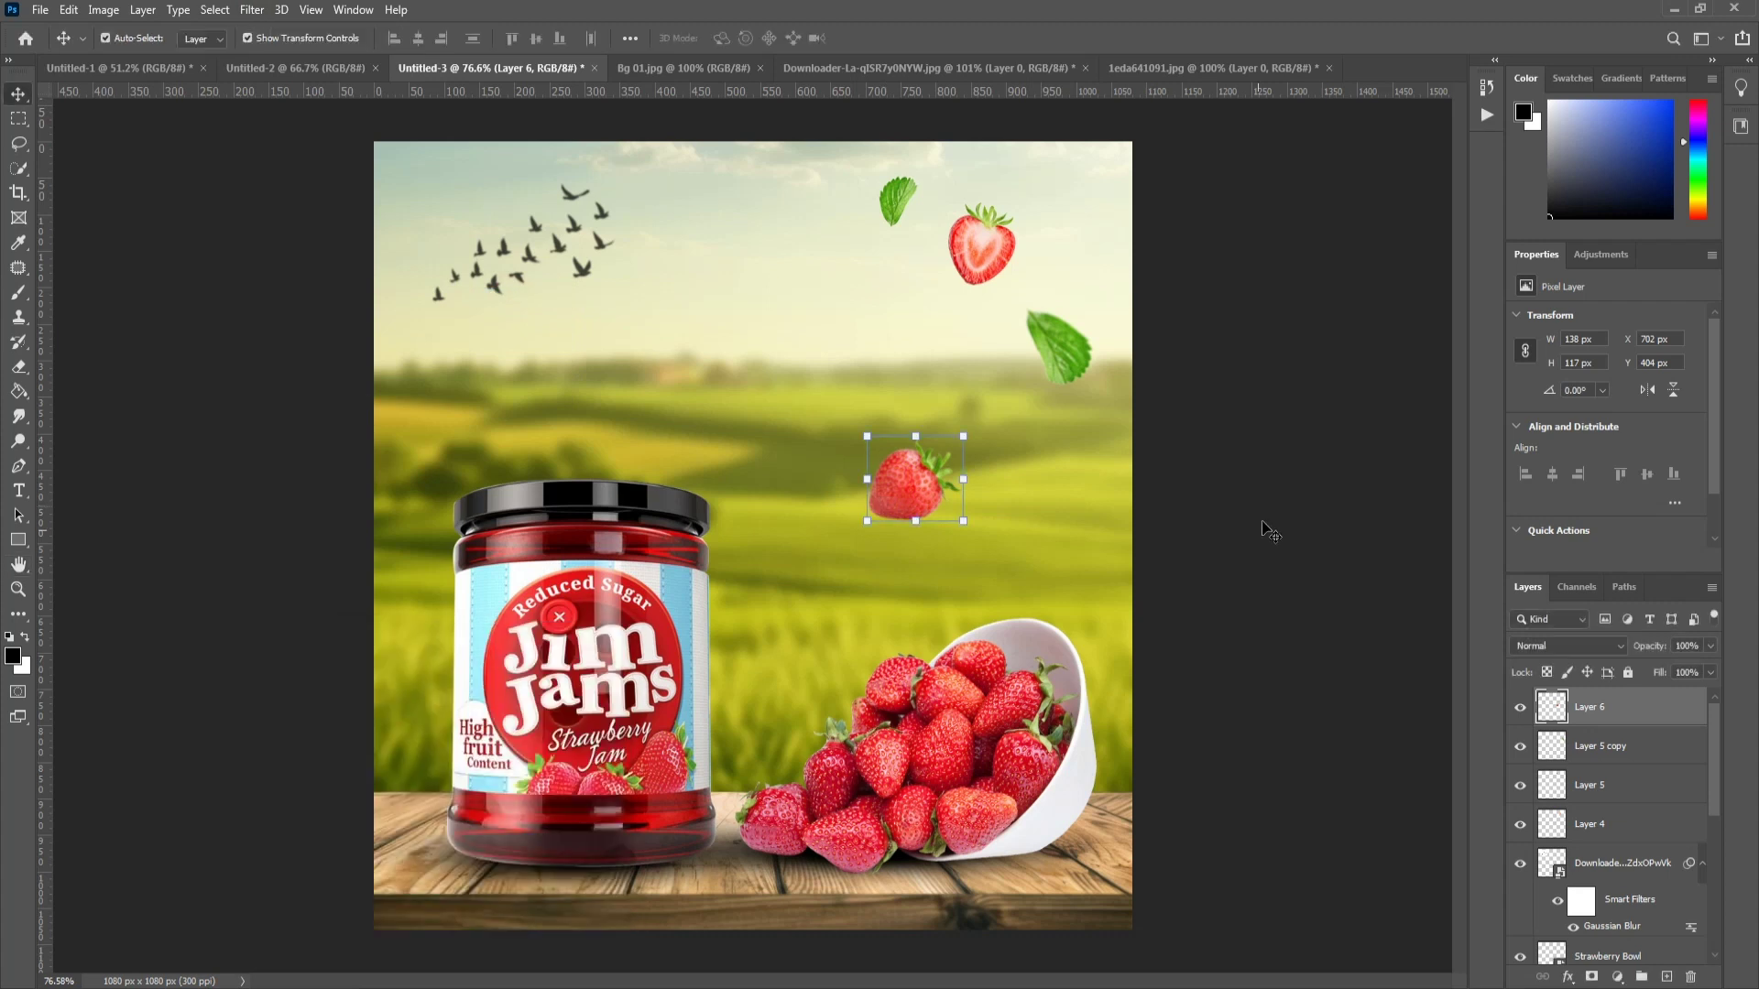
left_click(988, 258)
left_click(252, 9)
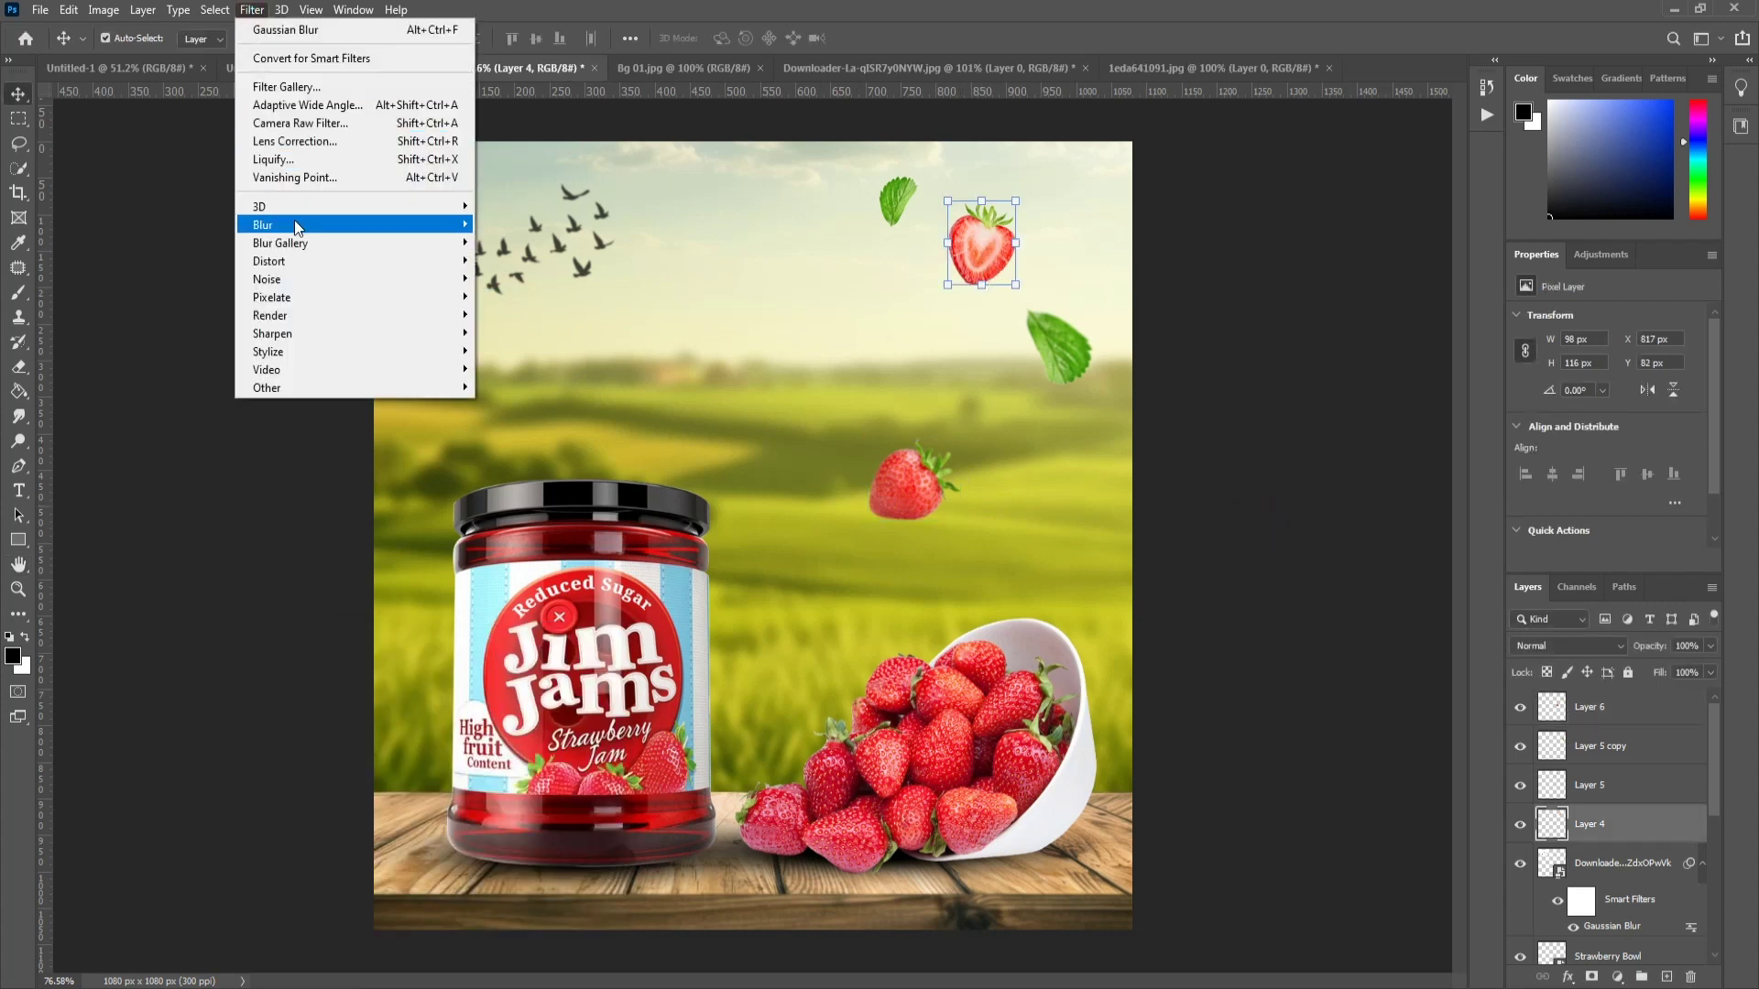
left_click(522, 299)
left_click(583, 672)
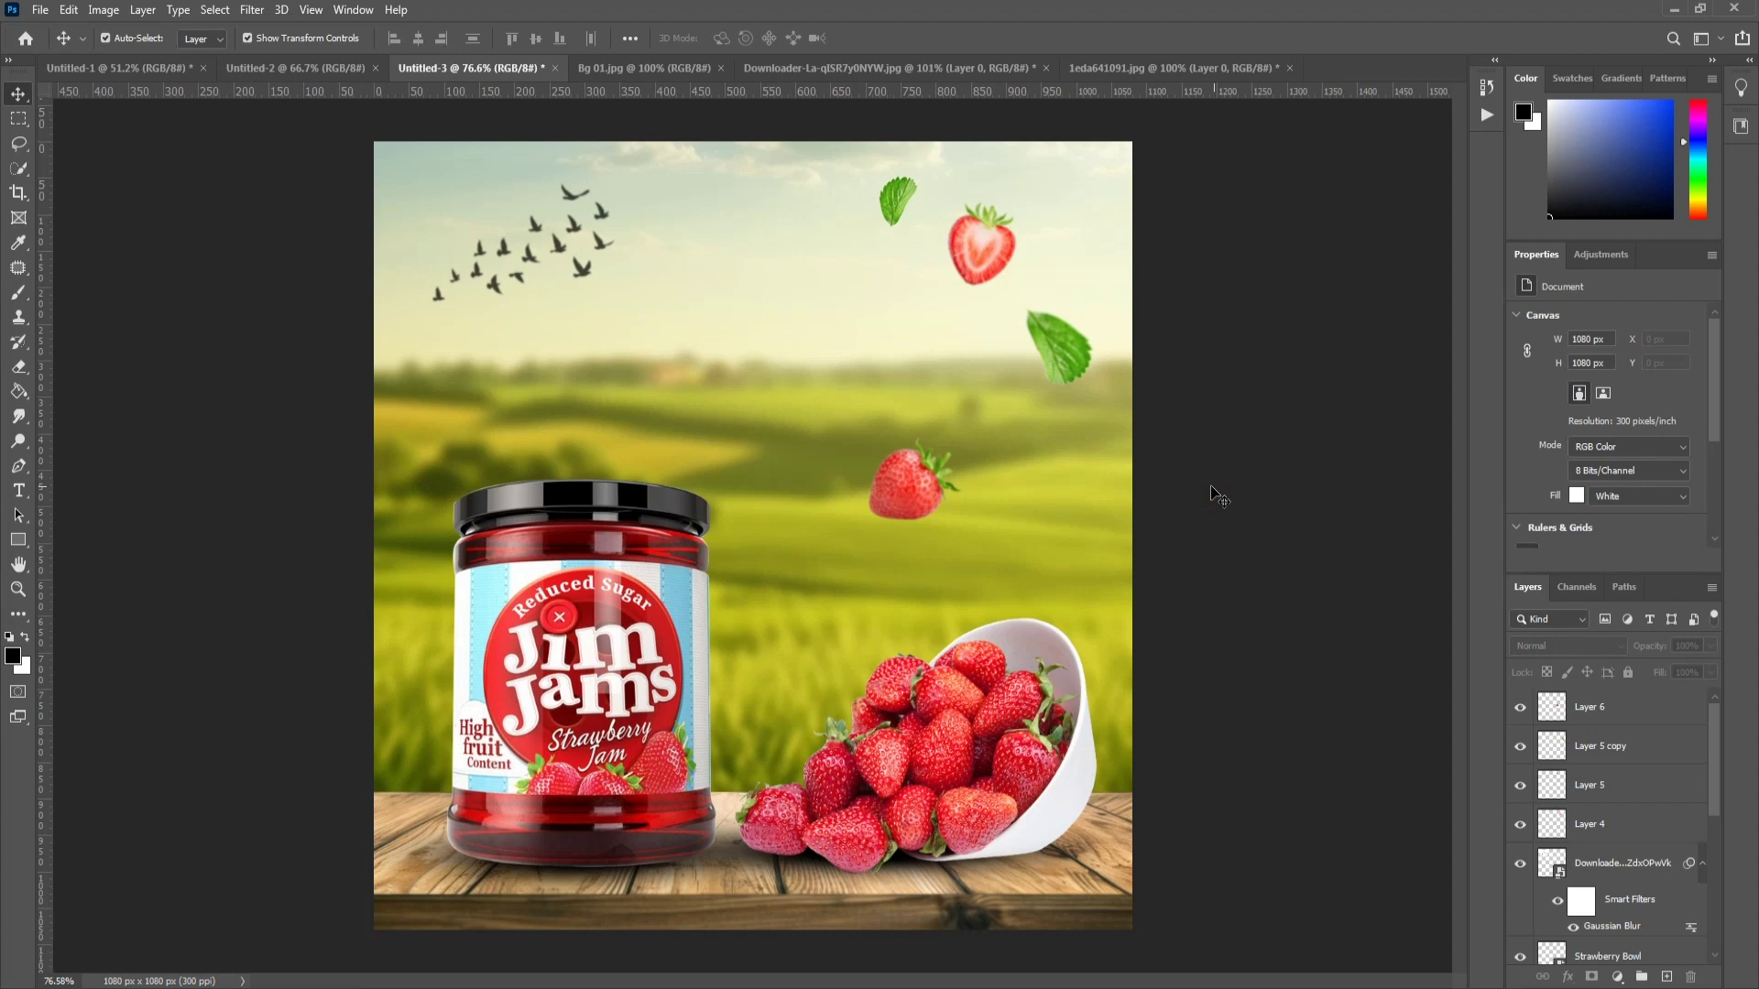
left_click_drag(931, 486, 933, 485)
Step: Lasso a leaf from the strawberry leaves photo and place it, shrunk and rotated, below the cut strawberry
left_click(1005, 360)
left_click(889, 68)
left_click(1127, 68)
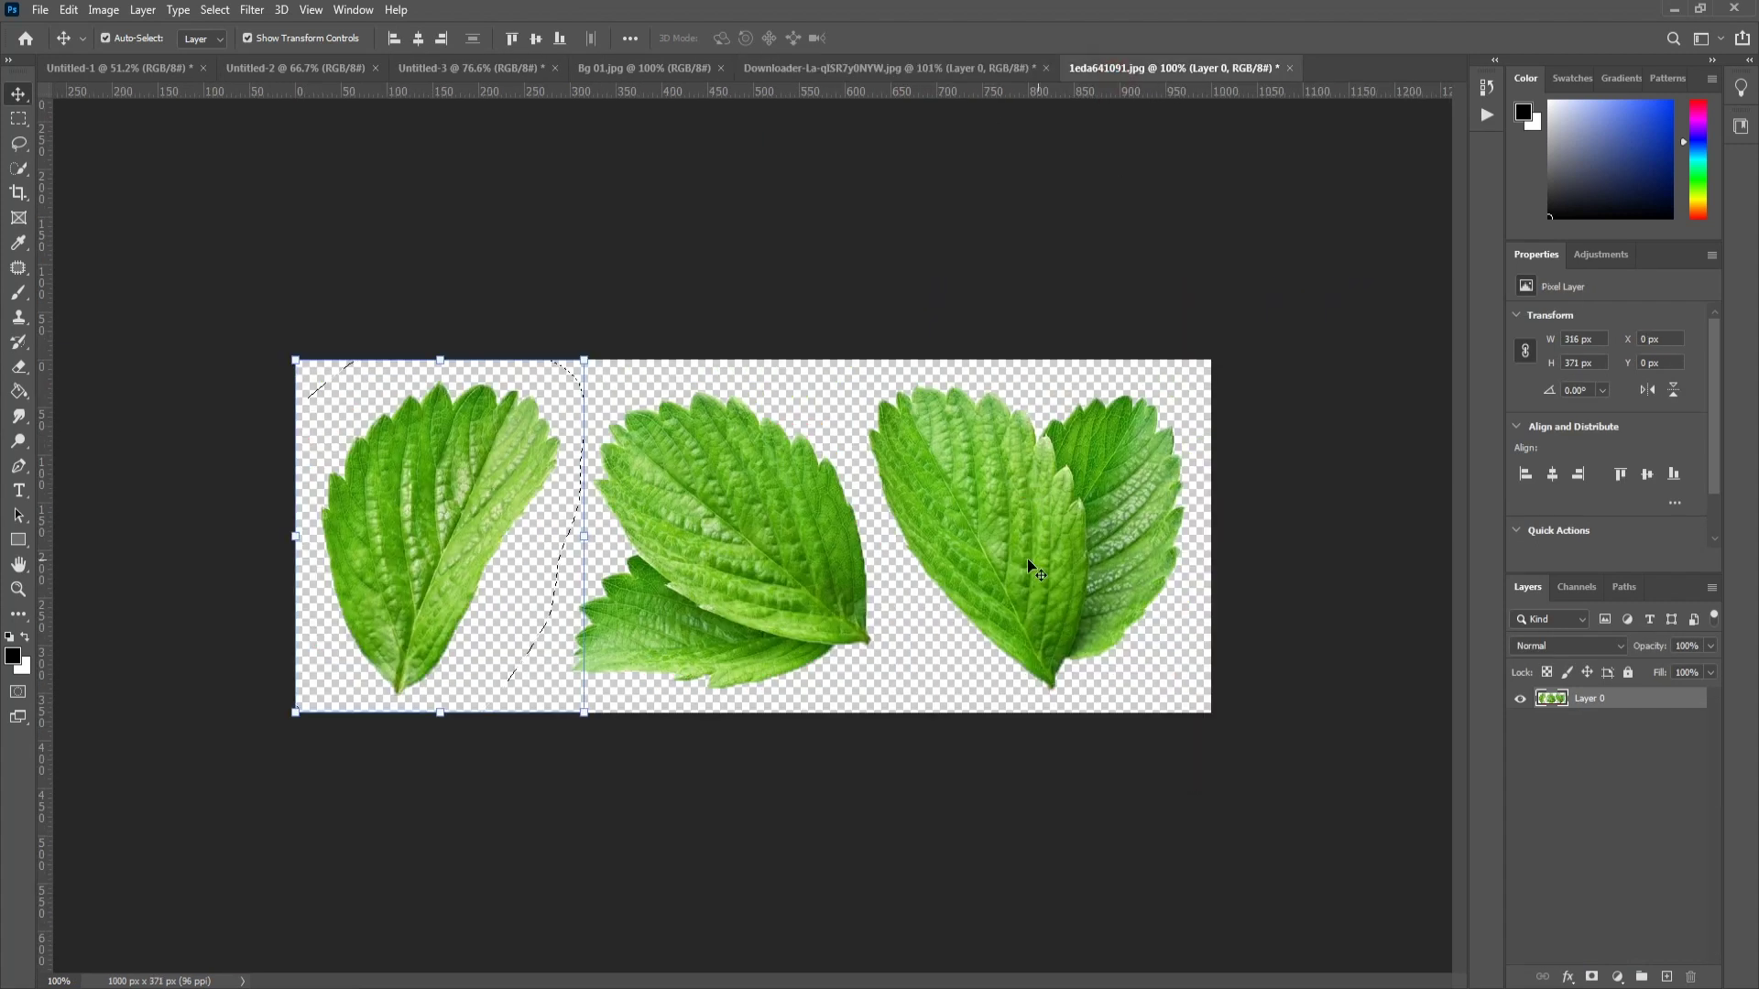
left_click(18, 144)
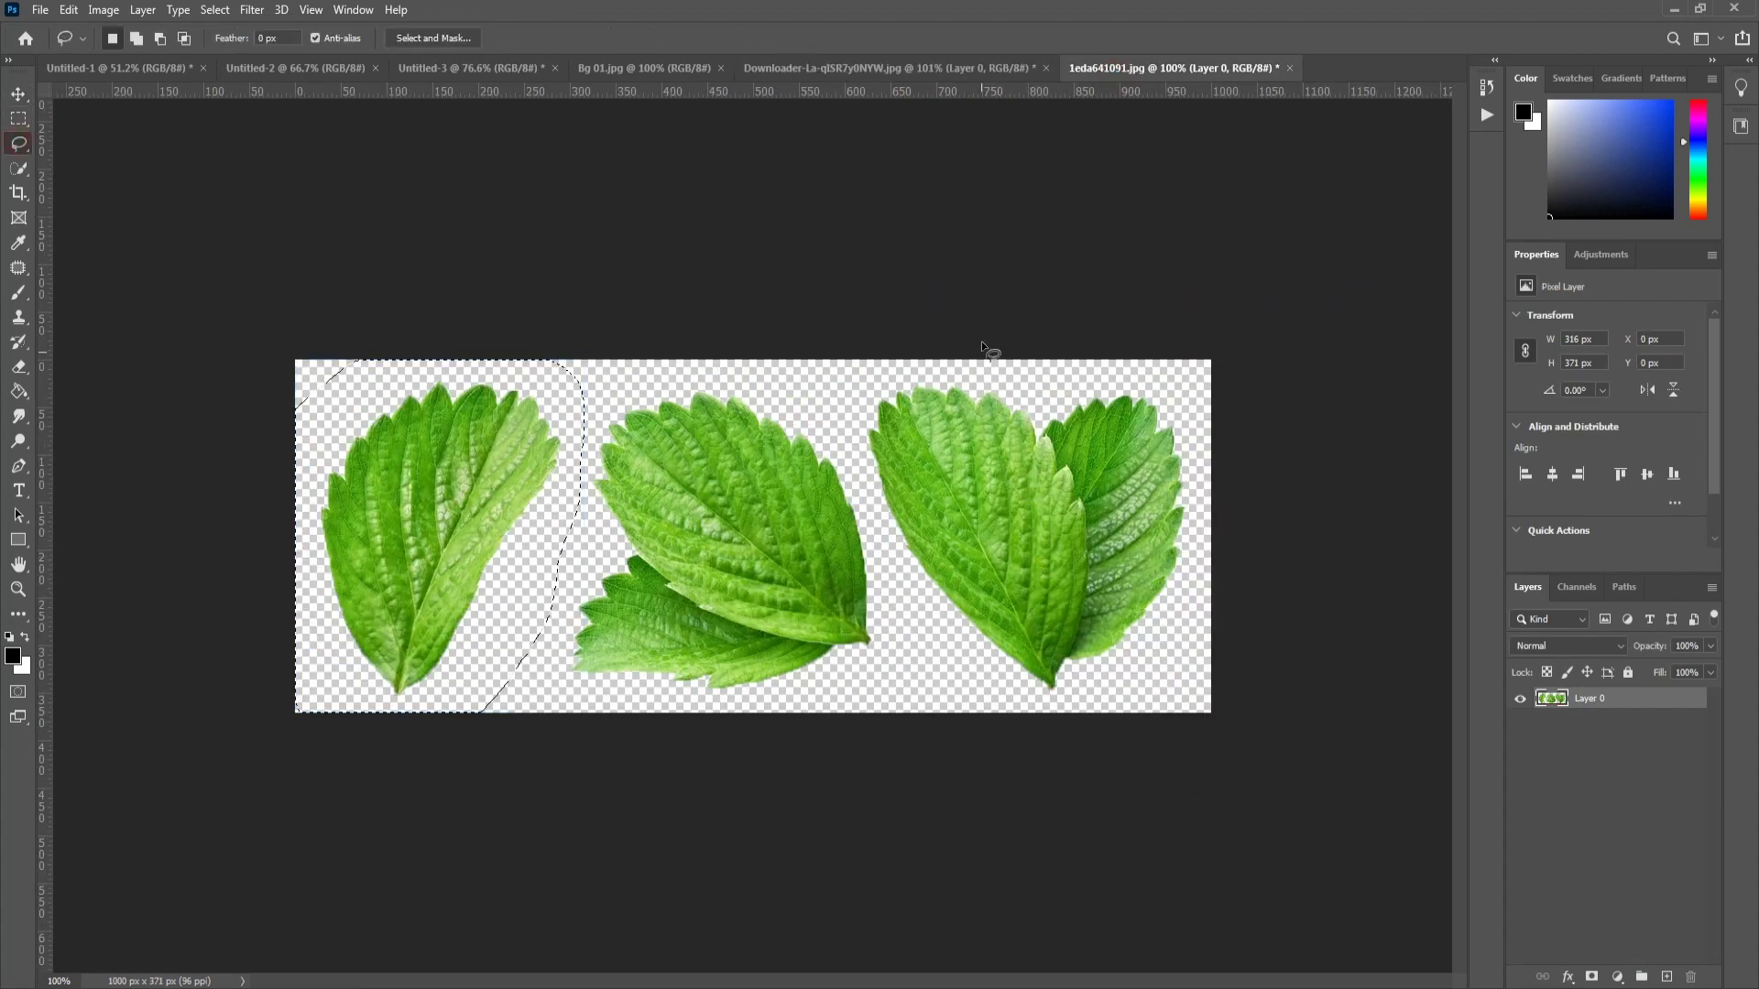
left_click(19, 94)
left_click_drag(1008, 513, 870, 440)
key("ctrl+t")
mouse_move(868, 552)
left_mouse_down()
mouse_move(836, 476)
mouse_move(928, 353)
mouse_move(962, 387)
mouse_move(985, 335)
mouse_move(940, 363)
left_mouse_up()
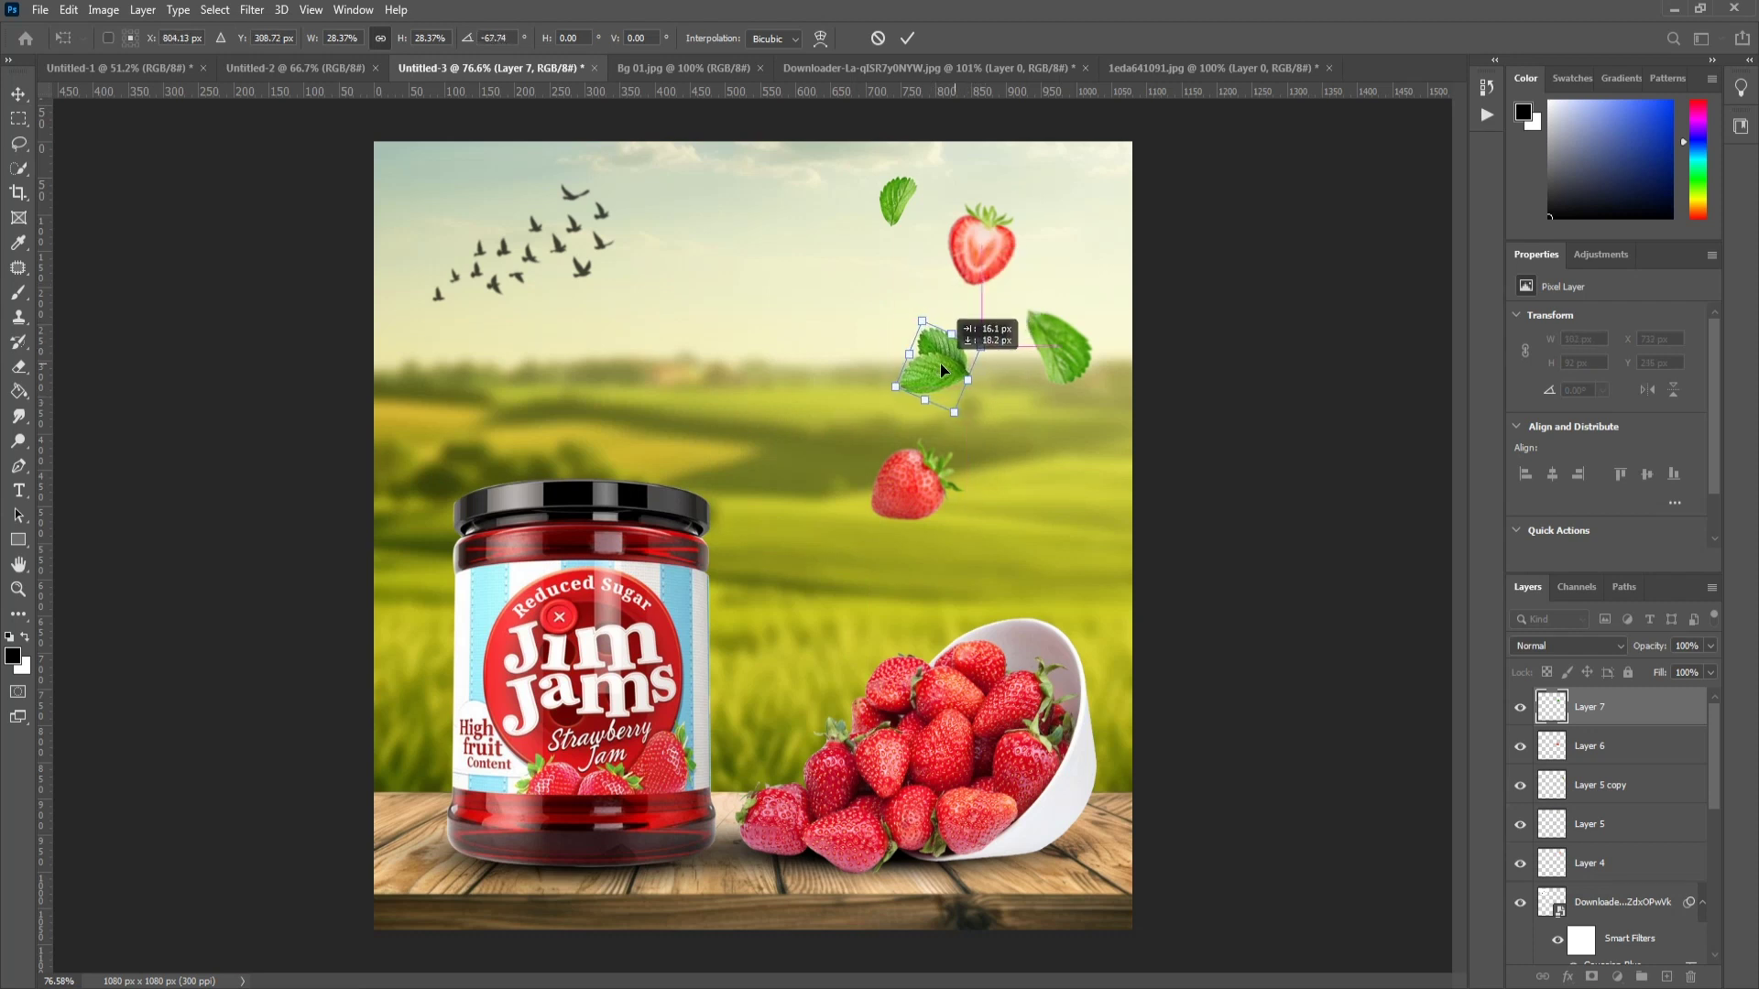
left_click(907, 38)
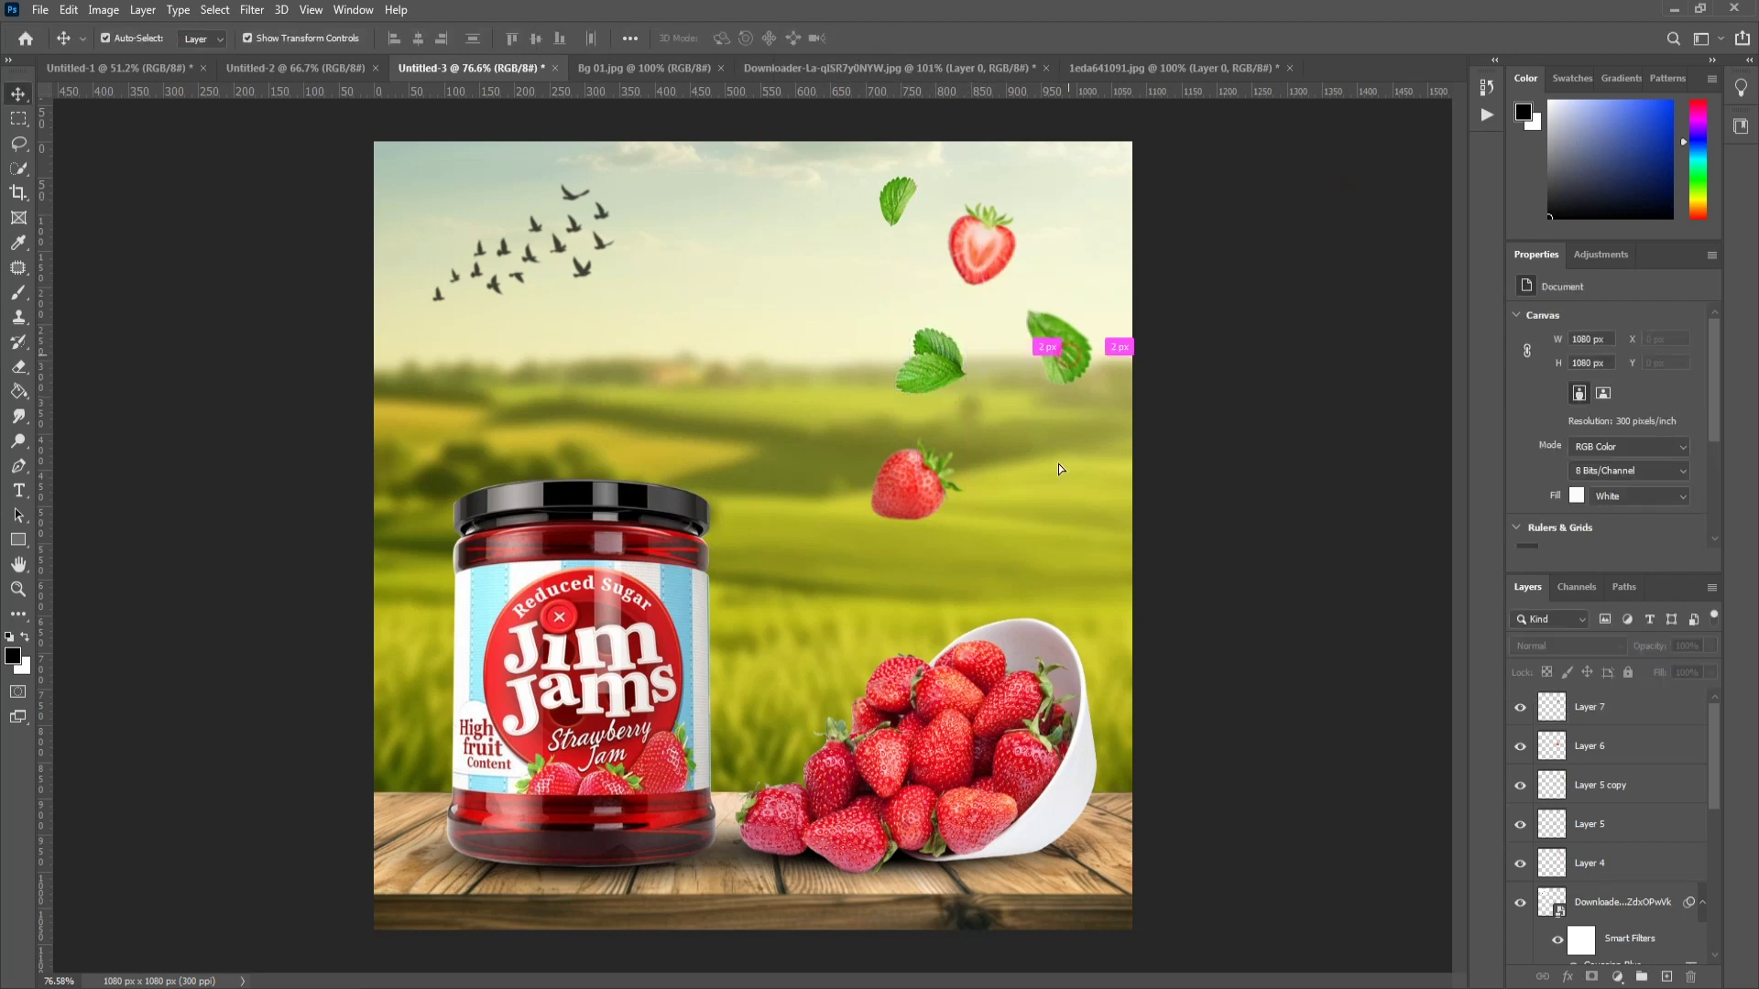
Step: Duplicate the right-hand leaf, rotate the copy and move it lower
key("ctrl+j")
key("ctrl+t")
left_click_drag(1058, 469, 1019, 540)
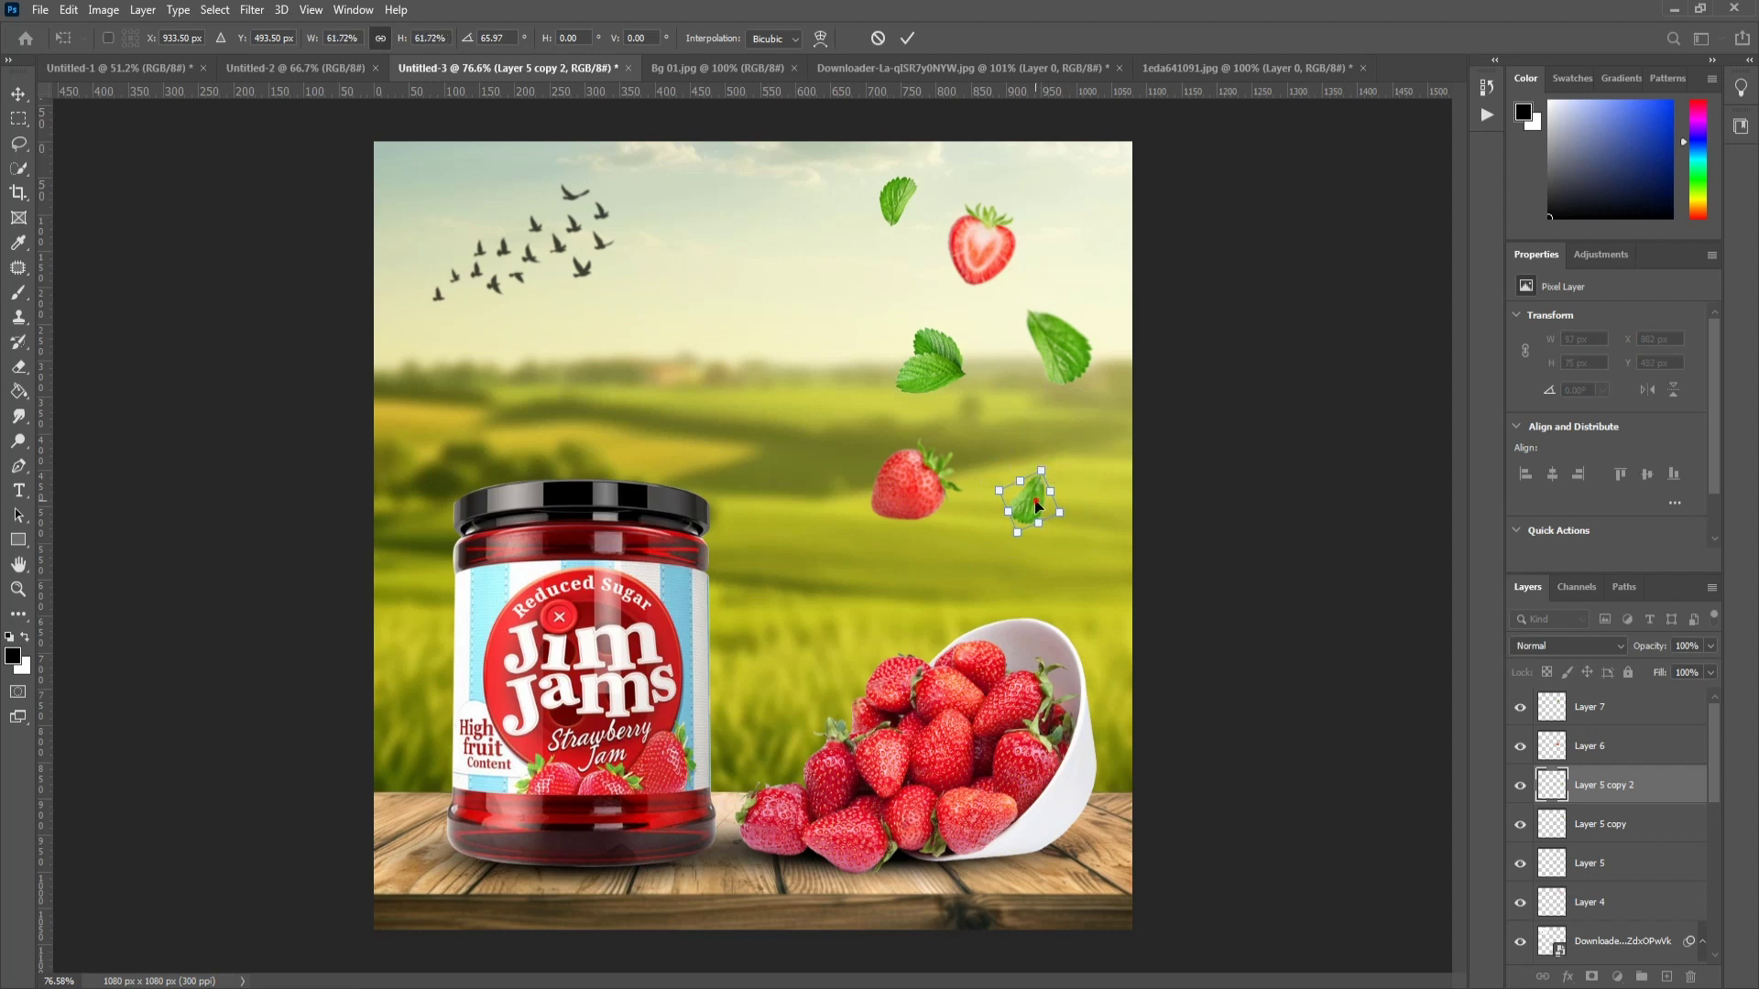
Step: Shrink the small leaf copy, then Gaussian-blur the top leaf and the new leaf
left_click_drag(1049, 450, 1040, 458)
left_click(907, 38)
left_click(898, 196)
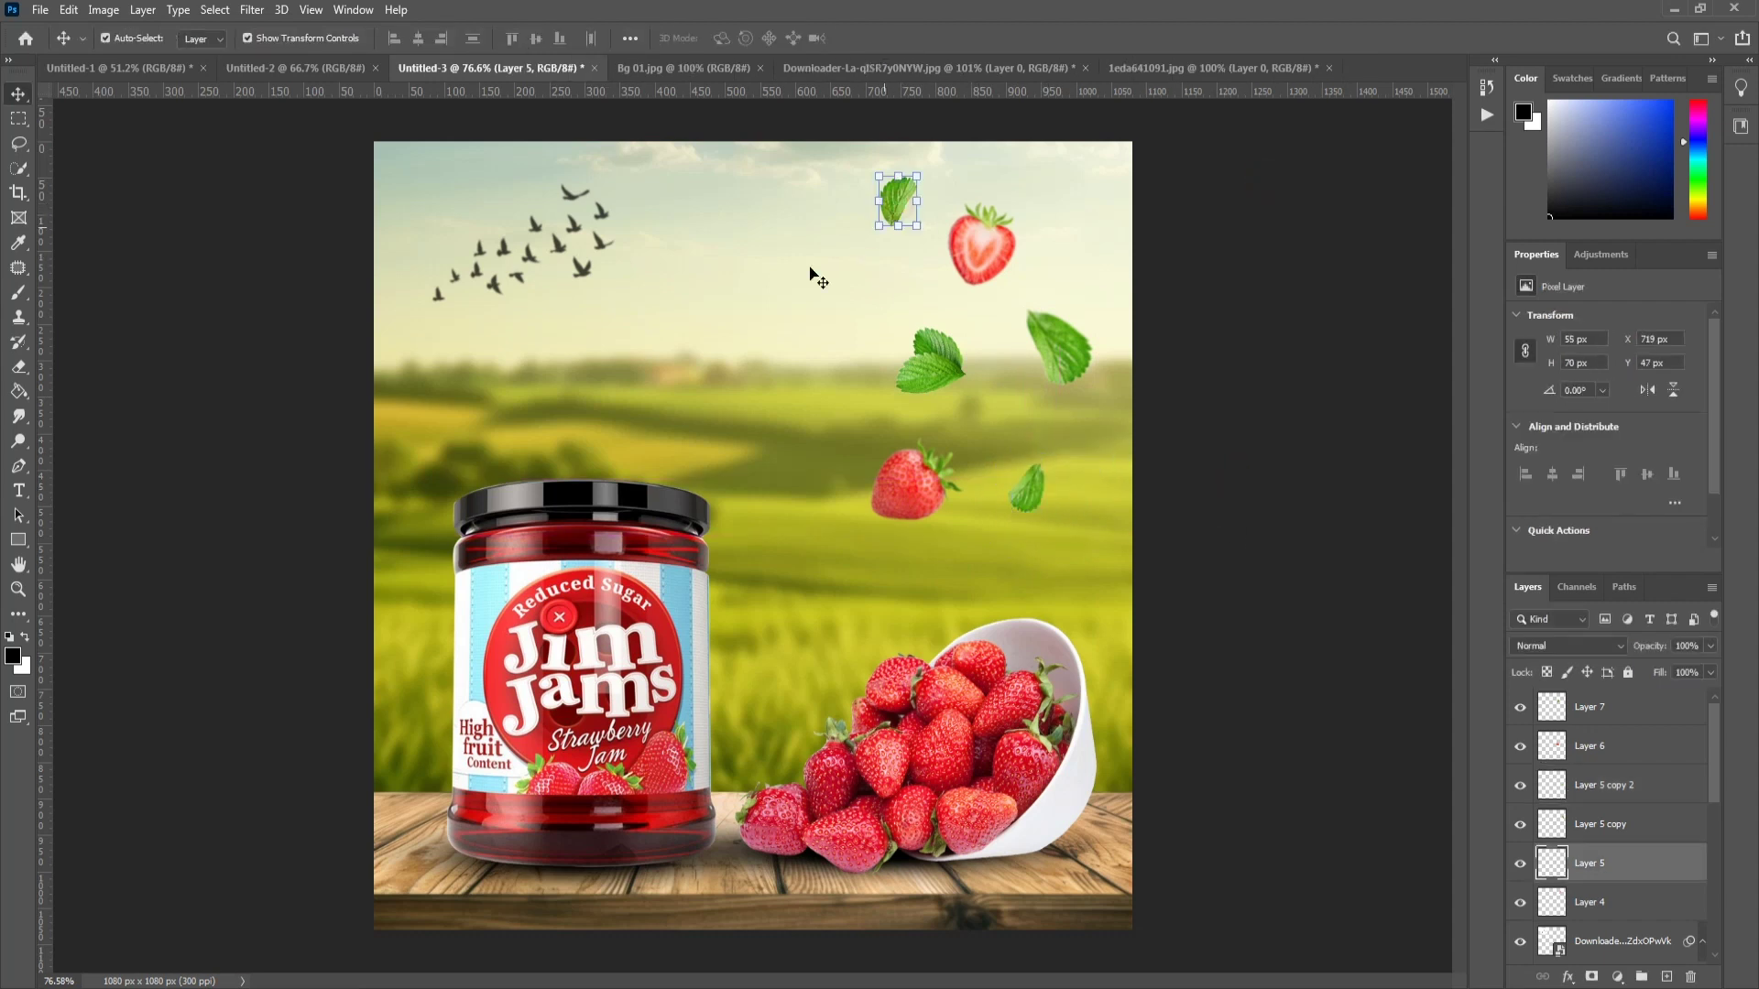
left_click(252, 9)
left_click(526, 297)
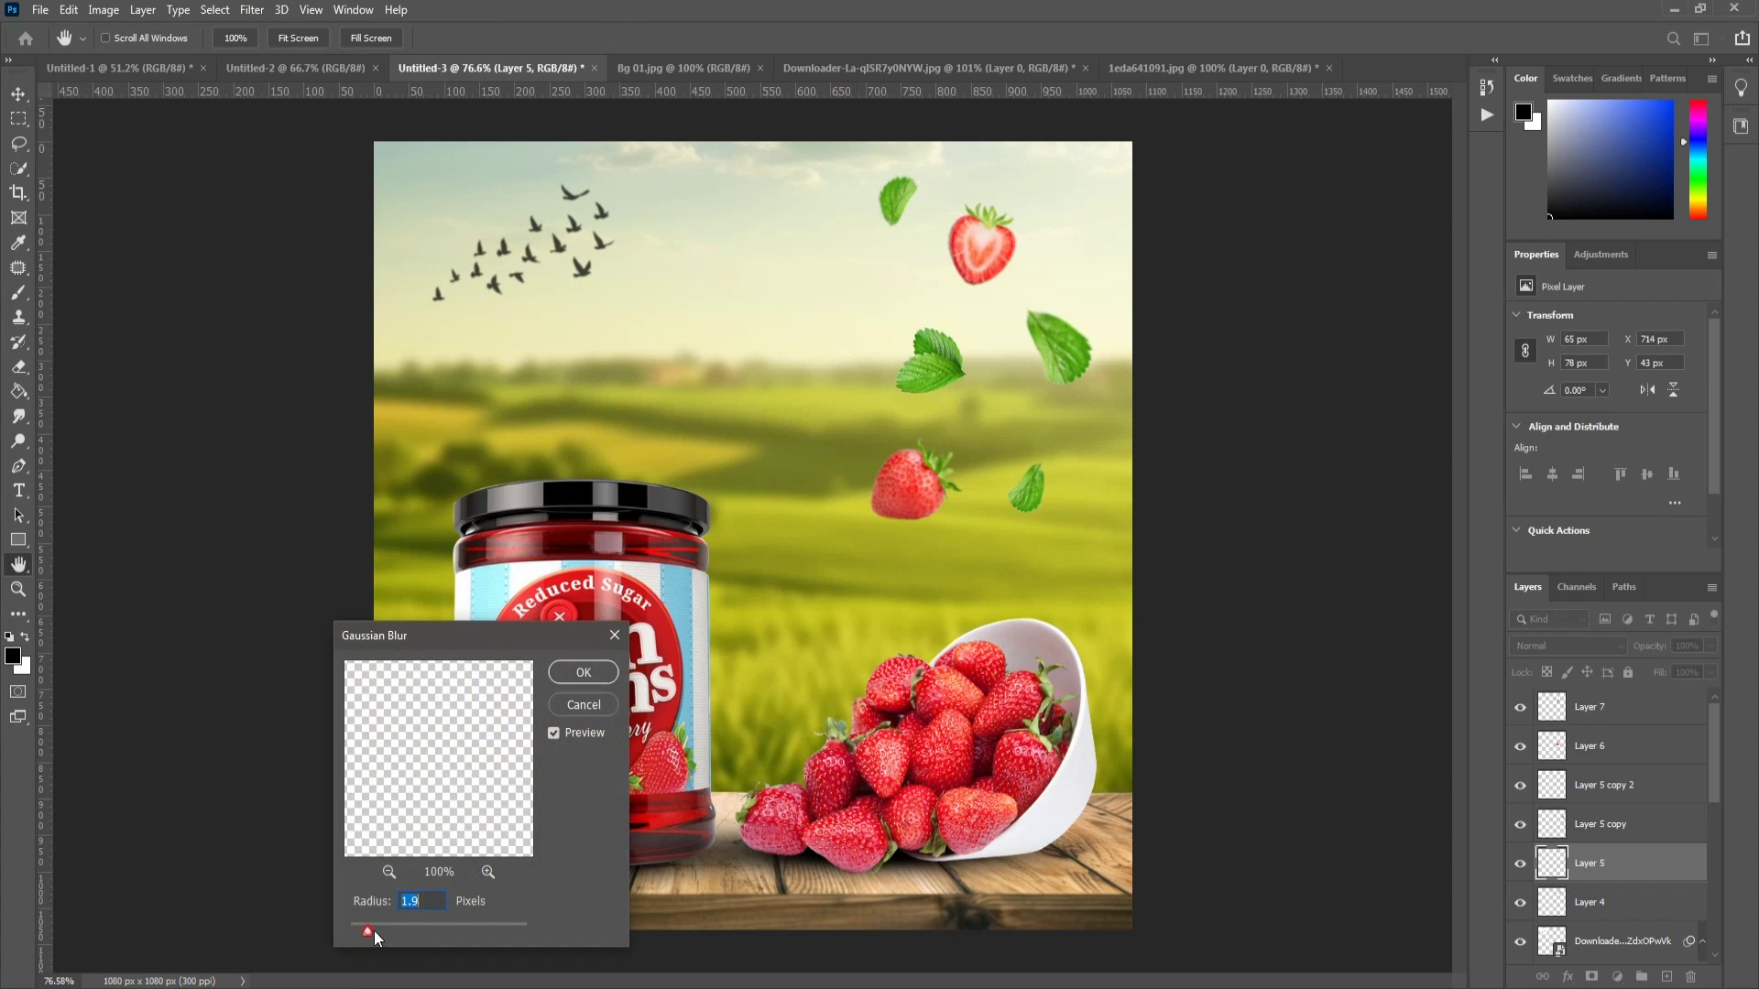
left_click(584, 672)
left_click(930, 360)
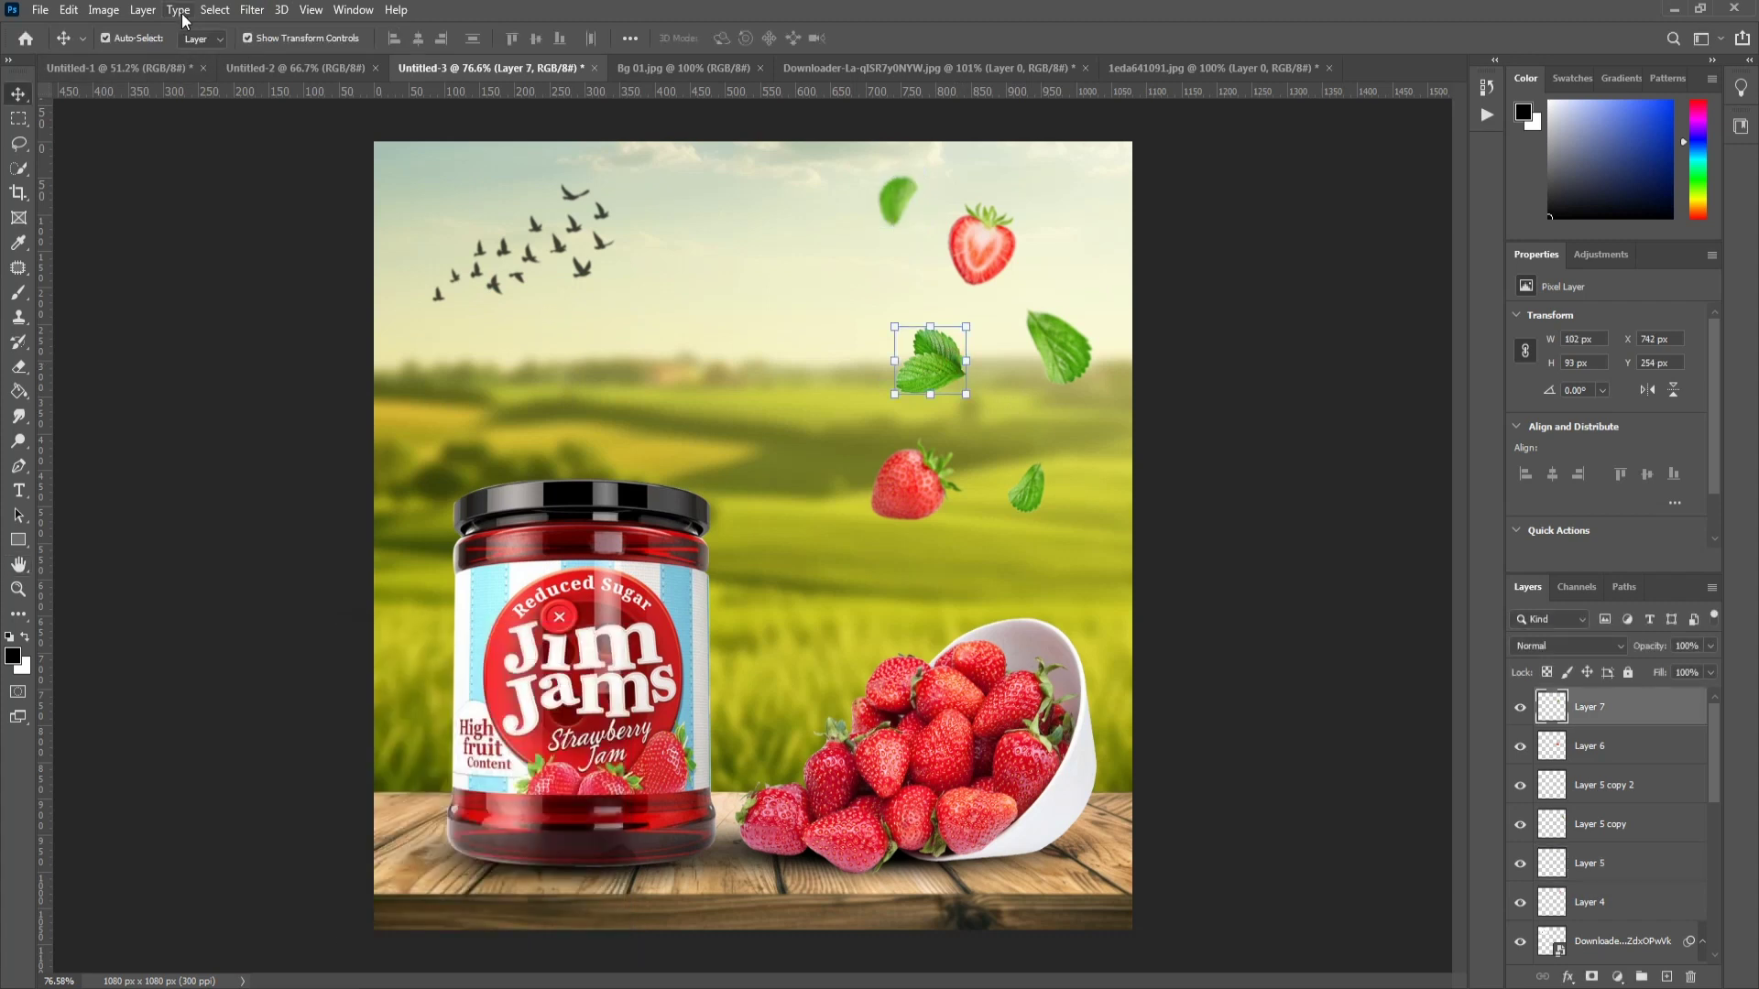
left_click(252, 9)
left_click(513, 296)
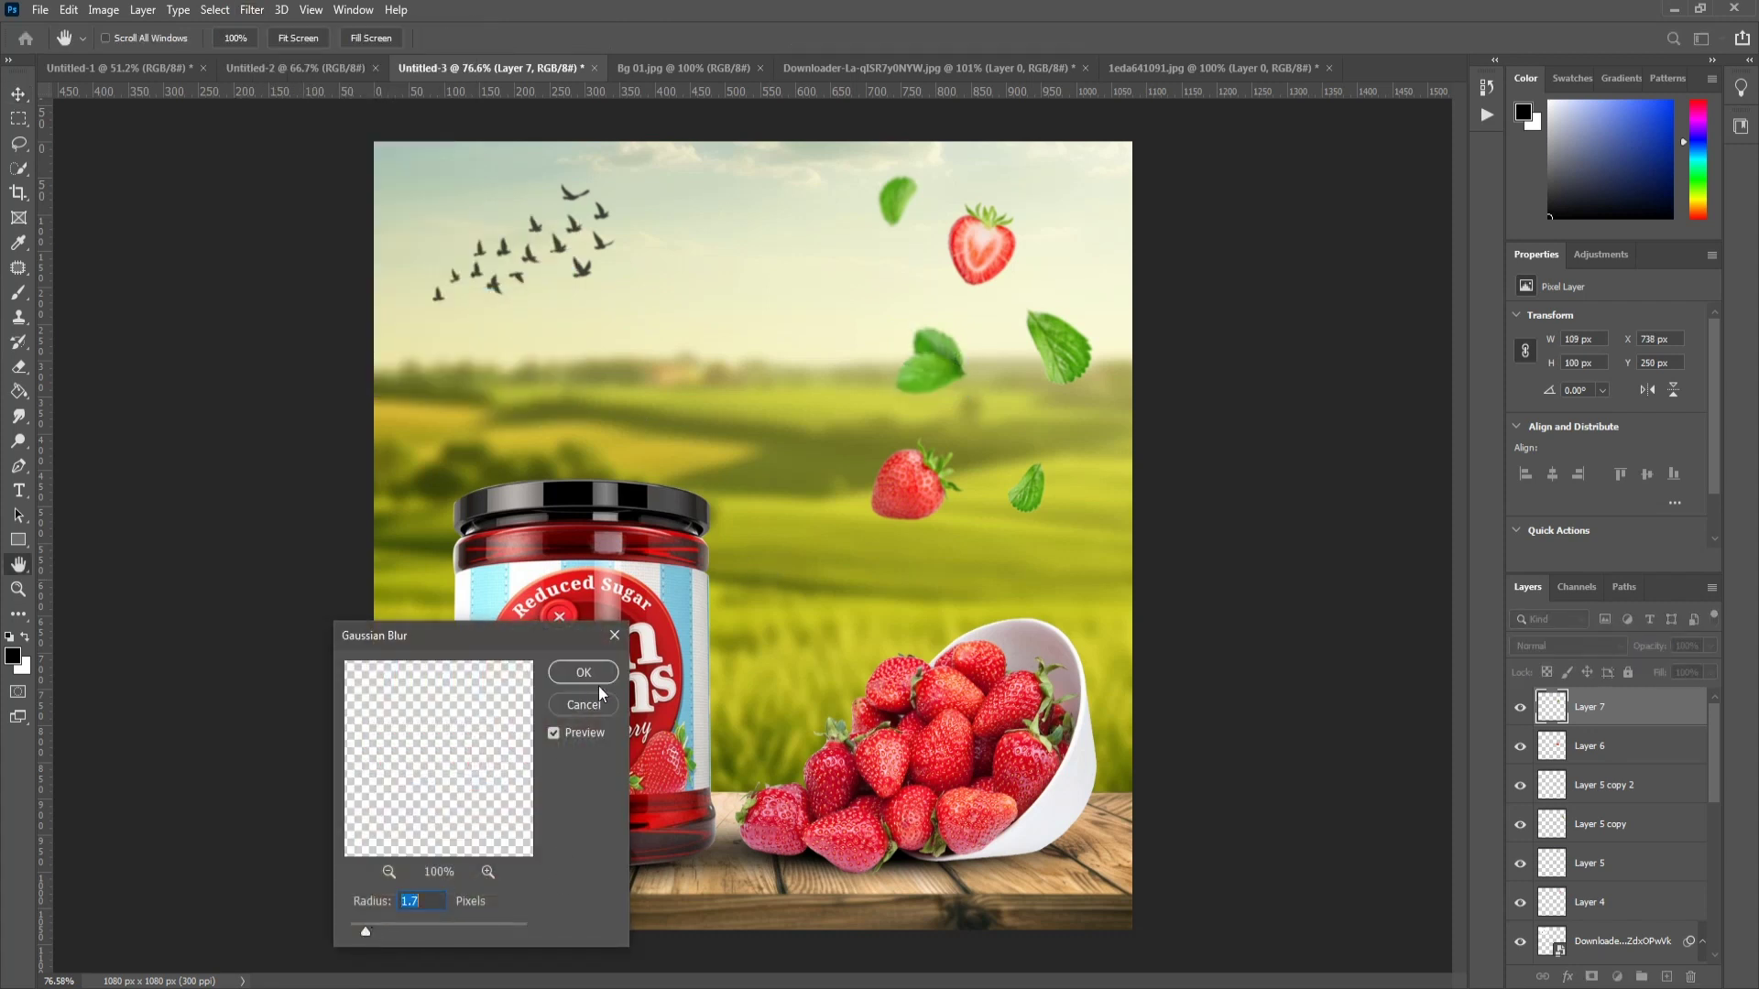
left_click(591, 678)
Step: Rearrange the floating leaves and strawberries, and resize the small leaf
left_click(1227, 503)
left_click_drag(945, 355, 921, 350)
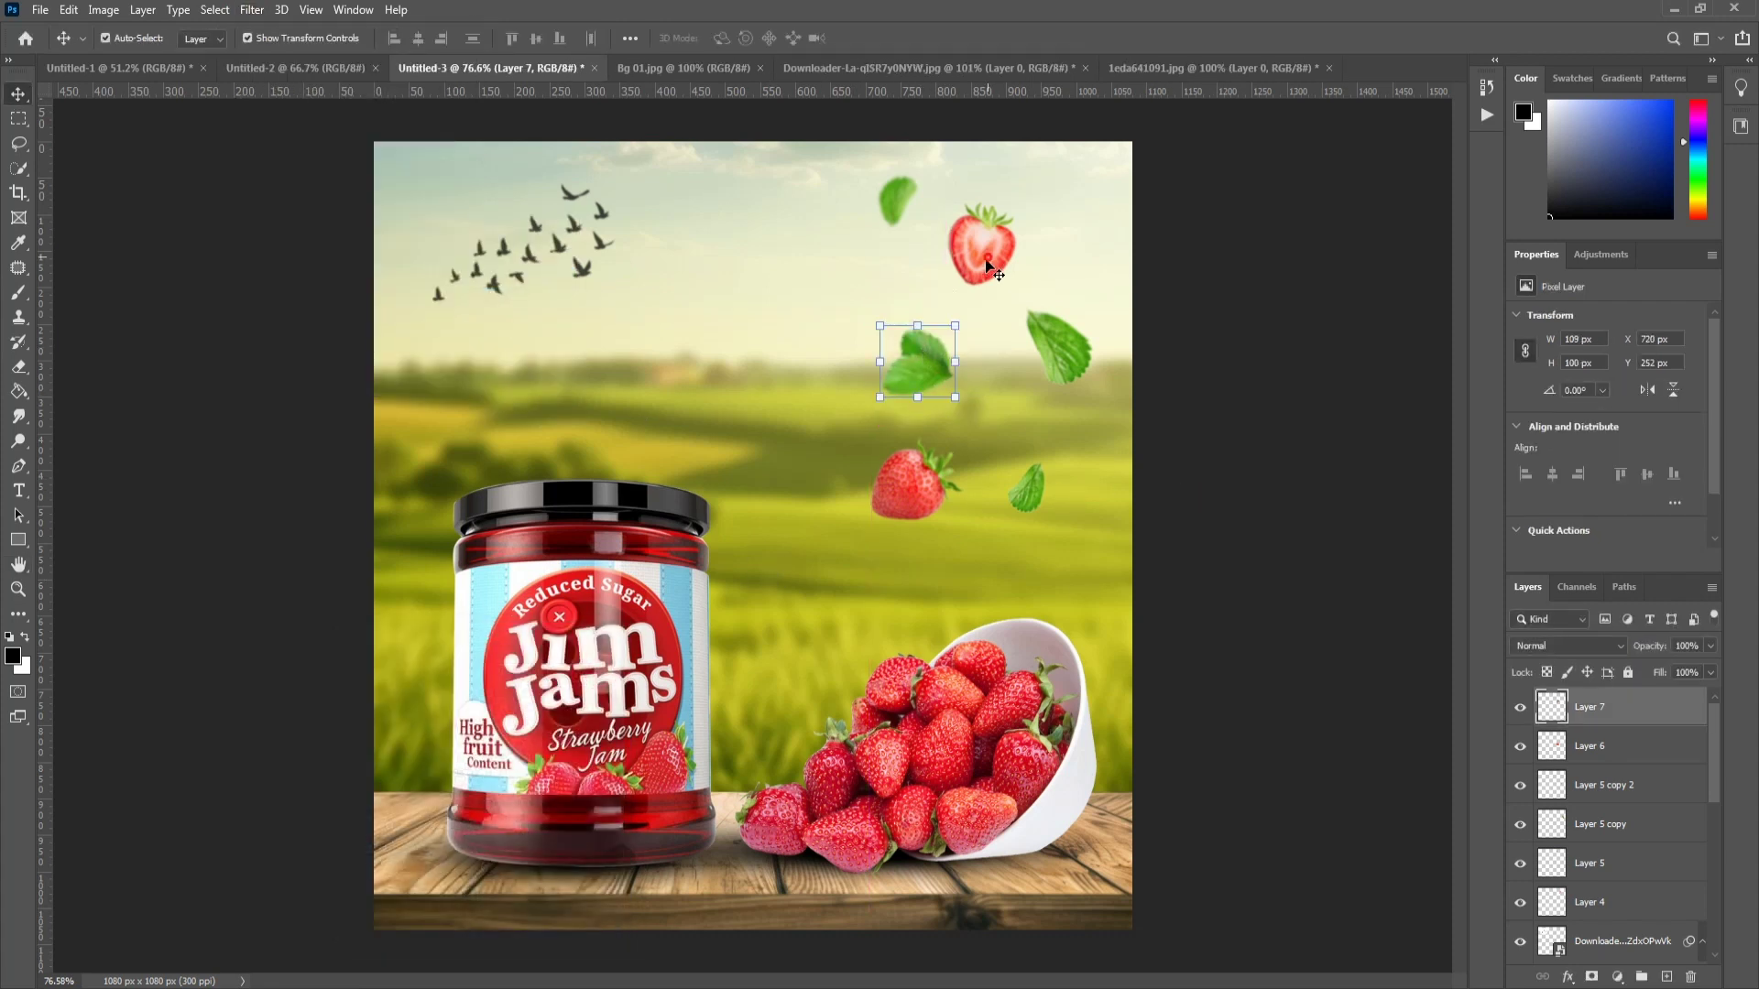
left_click_drag(986, 266, 976, 296)
left_click_drag(898, 201, 911, 199)
left_click(1060, 373)
left_click_drag(1090, 349, 1084, 411)
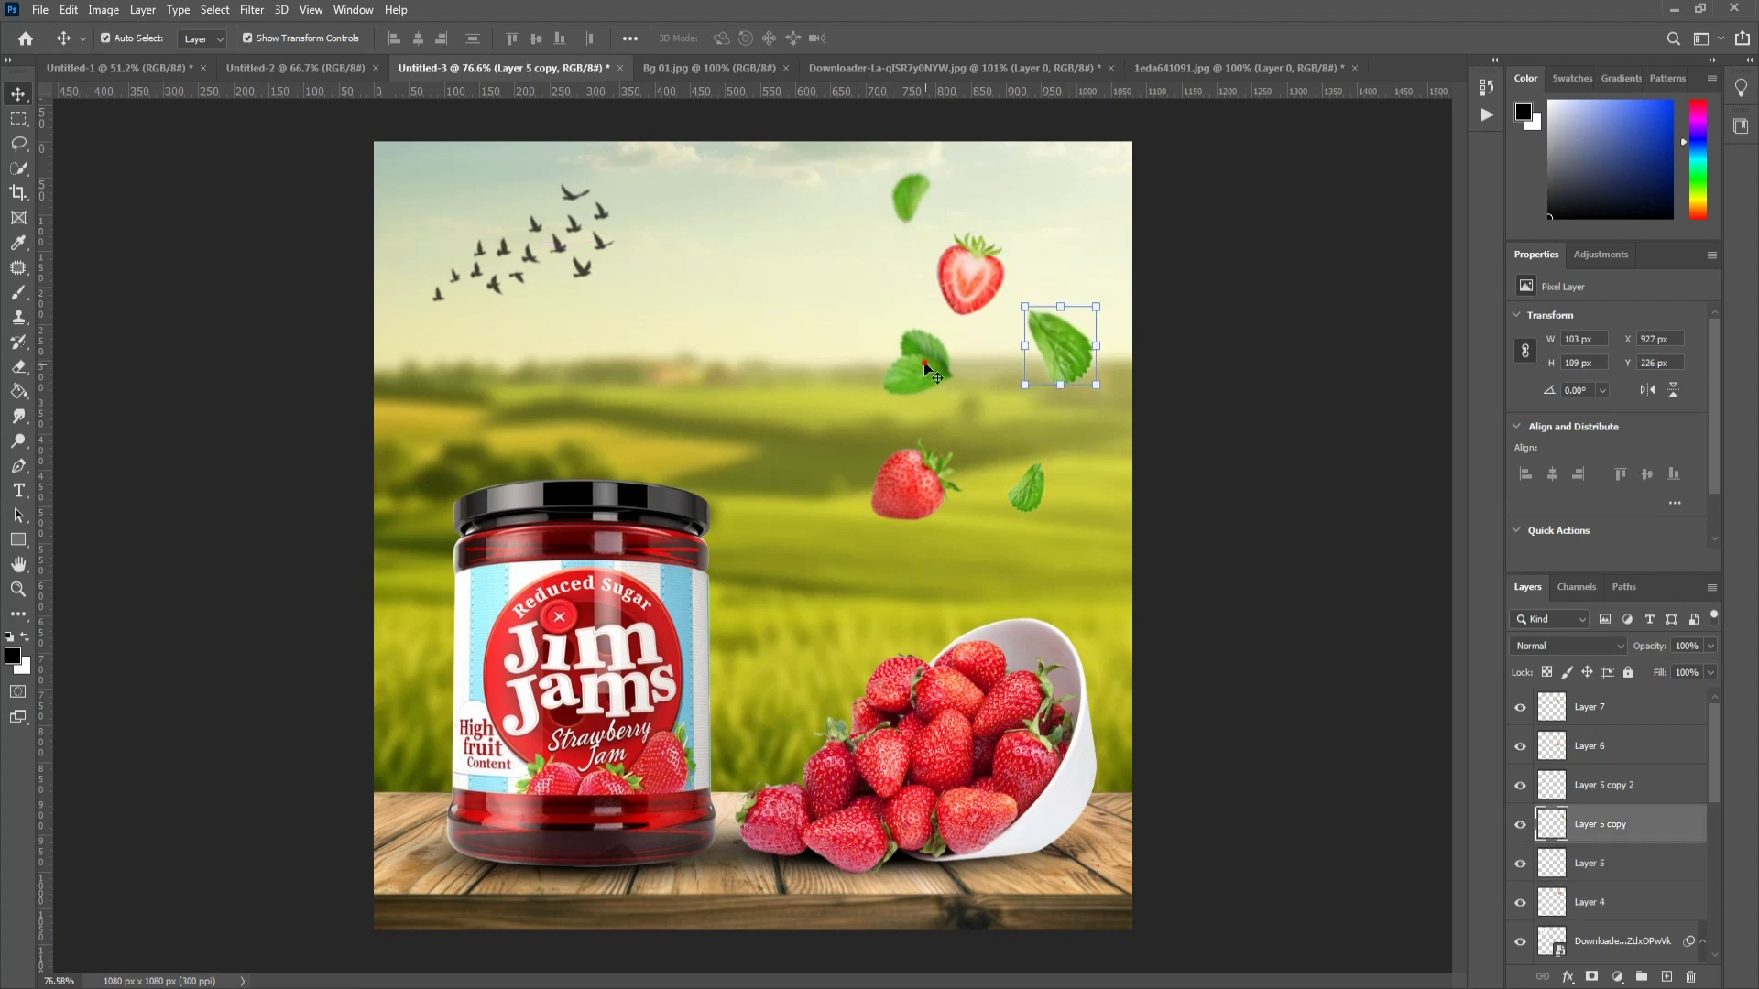
left_click_drag(917, 365, 890, 388)
left_click_drag(908, 491, 922, 514)
mouse_move(1017, 444)
left_mouse_down()
mouse_move(993, 384)
mouse_move(1042, 555)
mouse_move(1034, 632)
left_mouse_up()
key("ctrl+t")
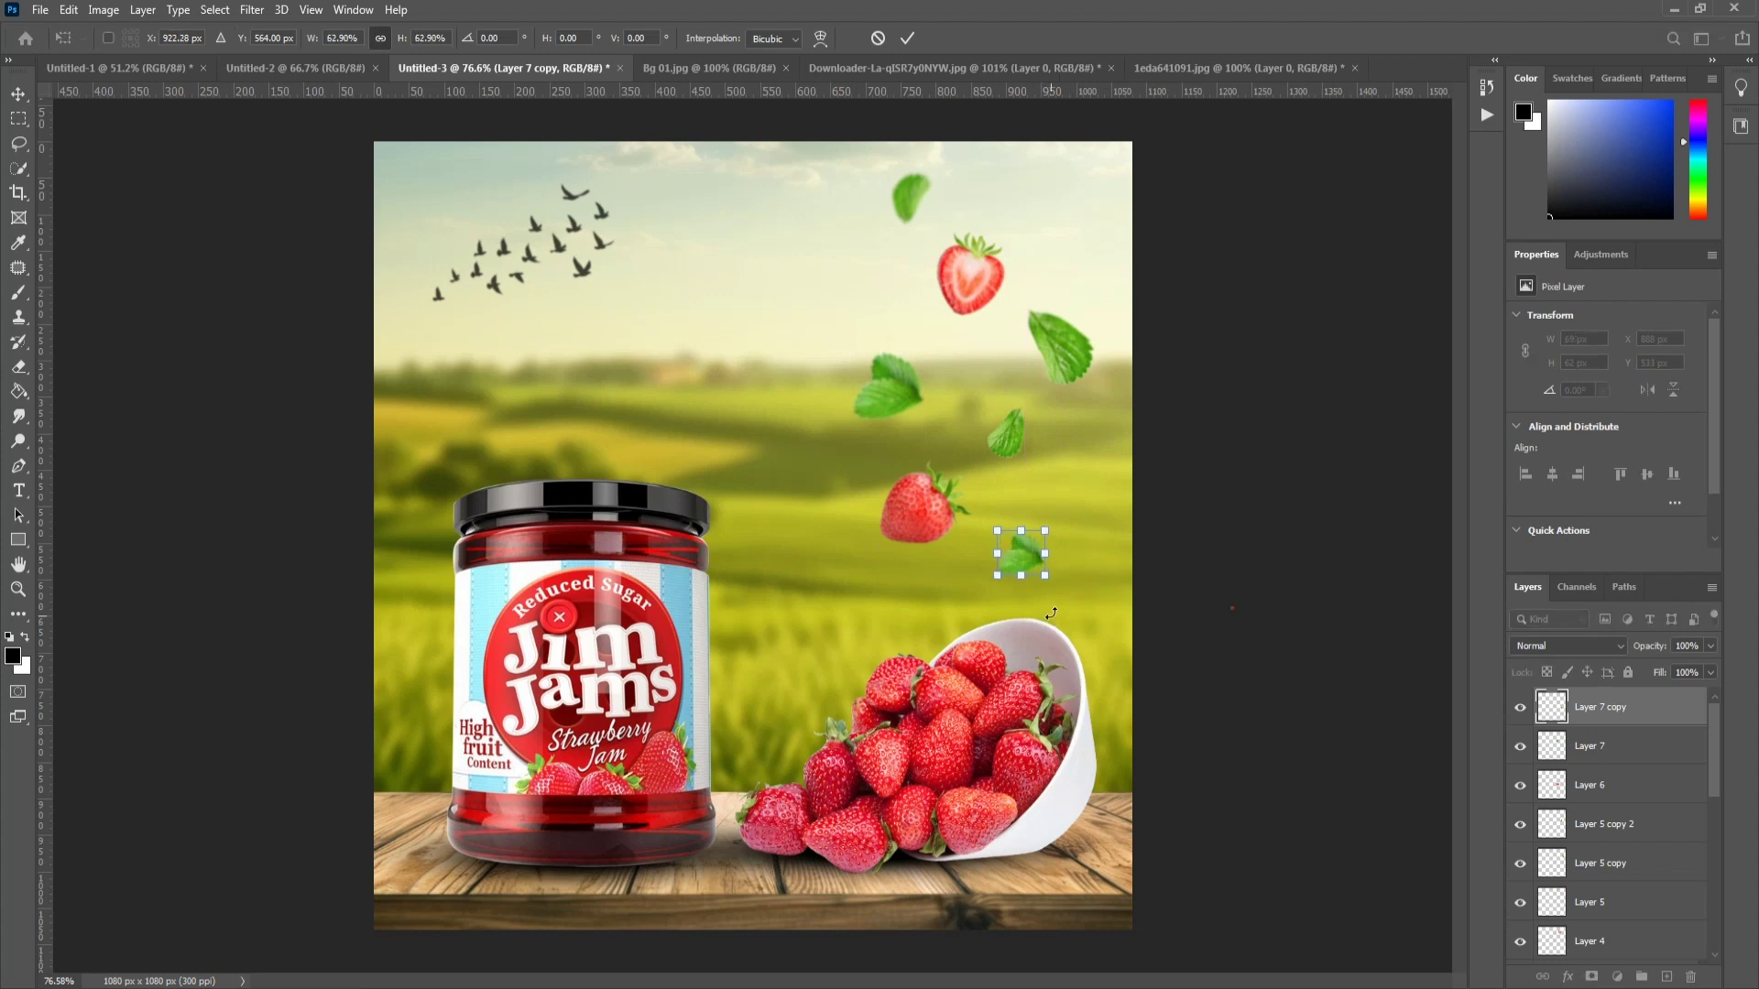
left_click(1012, 678)
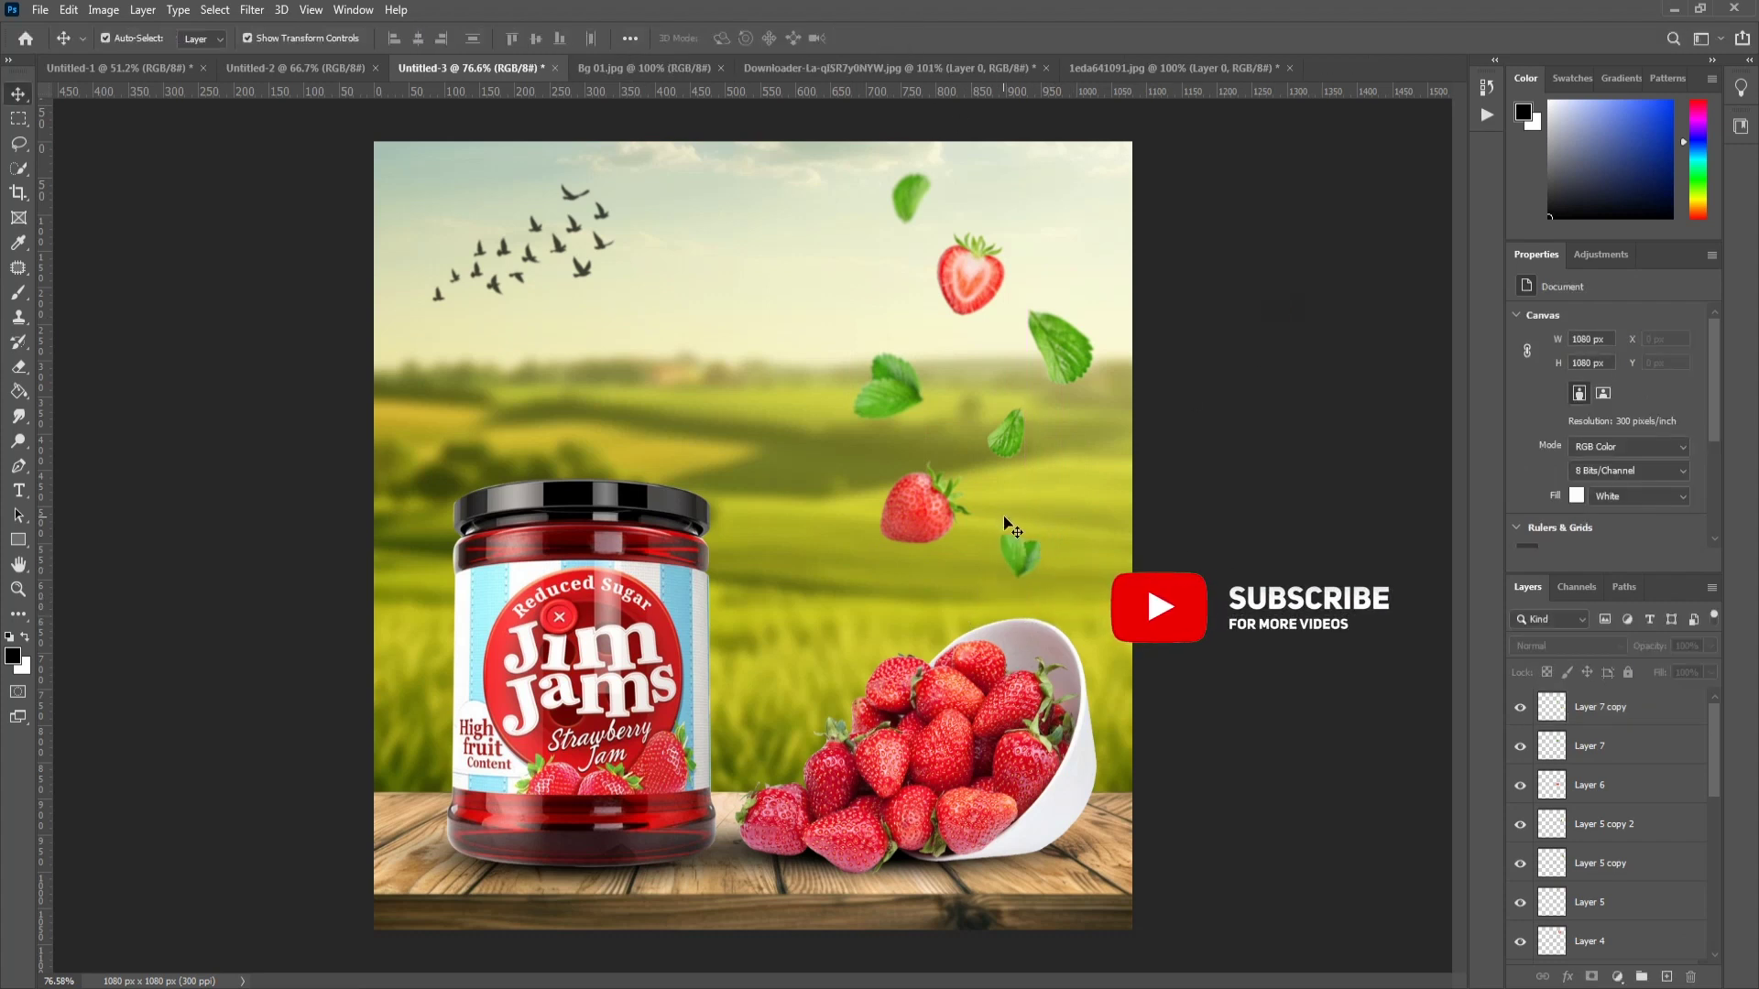
Step: Place a slightly resized leaf copy beside the bowl
mouse_move(1065, 385)
left_mouse_down("alt")
mouse_move(903, 632)
mouse_move(826, 634)
mouse_move(825, 598)
left_mouse_up("alt")
key("ctrl+t")
mouse_move(947, 597)
left_mouse_down()
mouse_move(869, 620)
mouse_move(955, 641)
mouse_move(939, 607)
left_mouse_up()
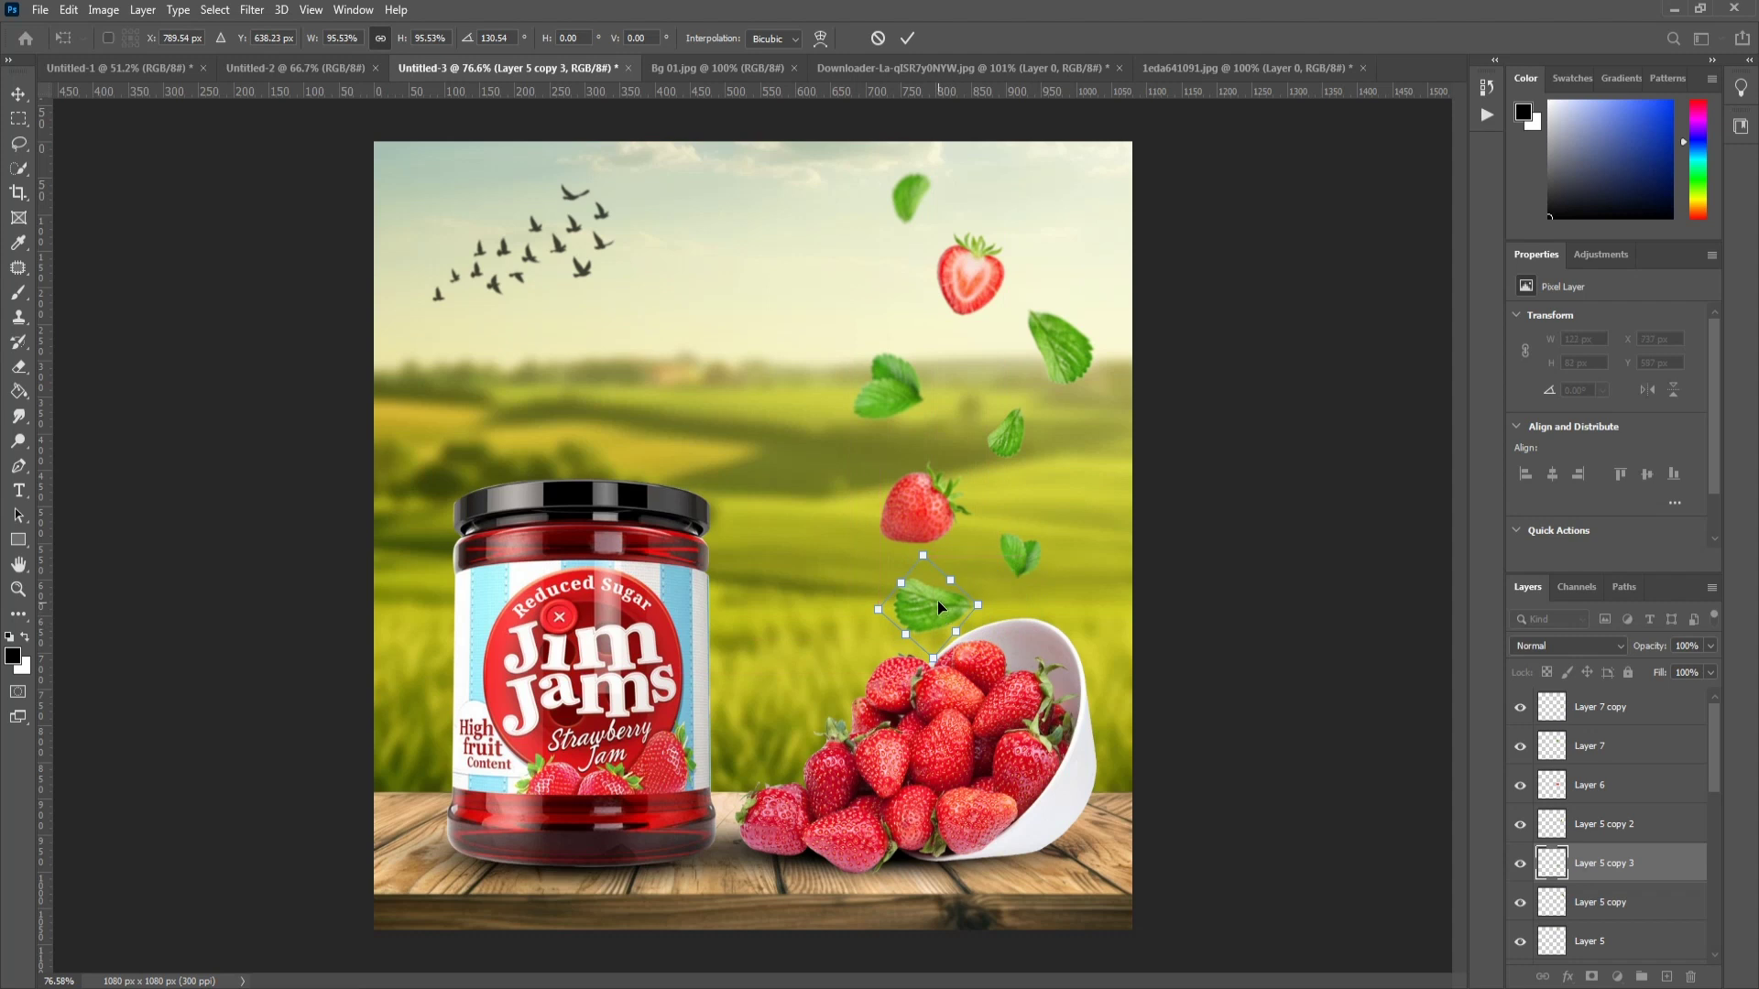
left_click(907, 38)
Step: Shift the whole and cut strawberries, and add a small top-leaf copy up and right
left_click_drag(956, 531, 966, 527)
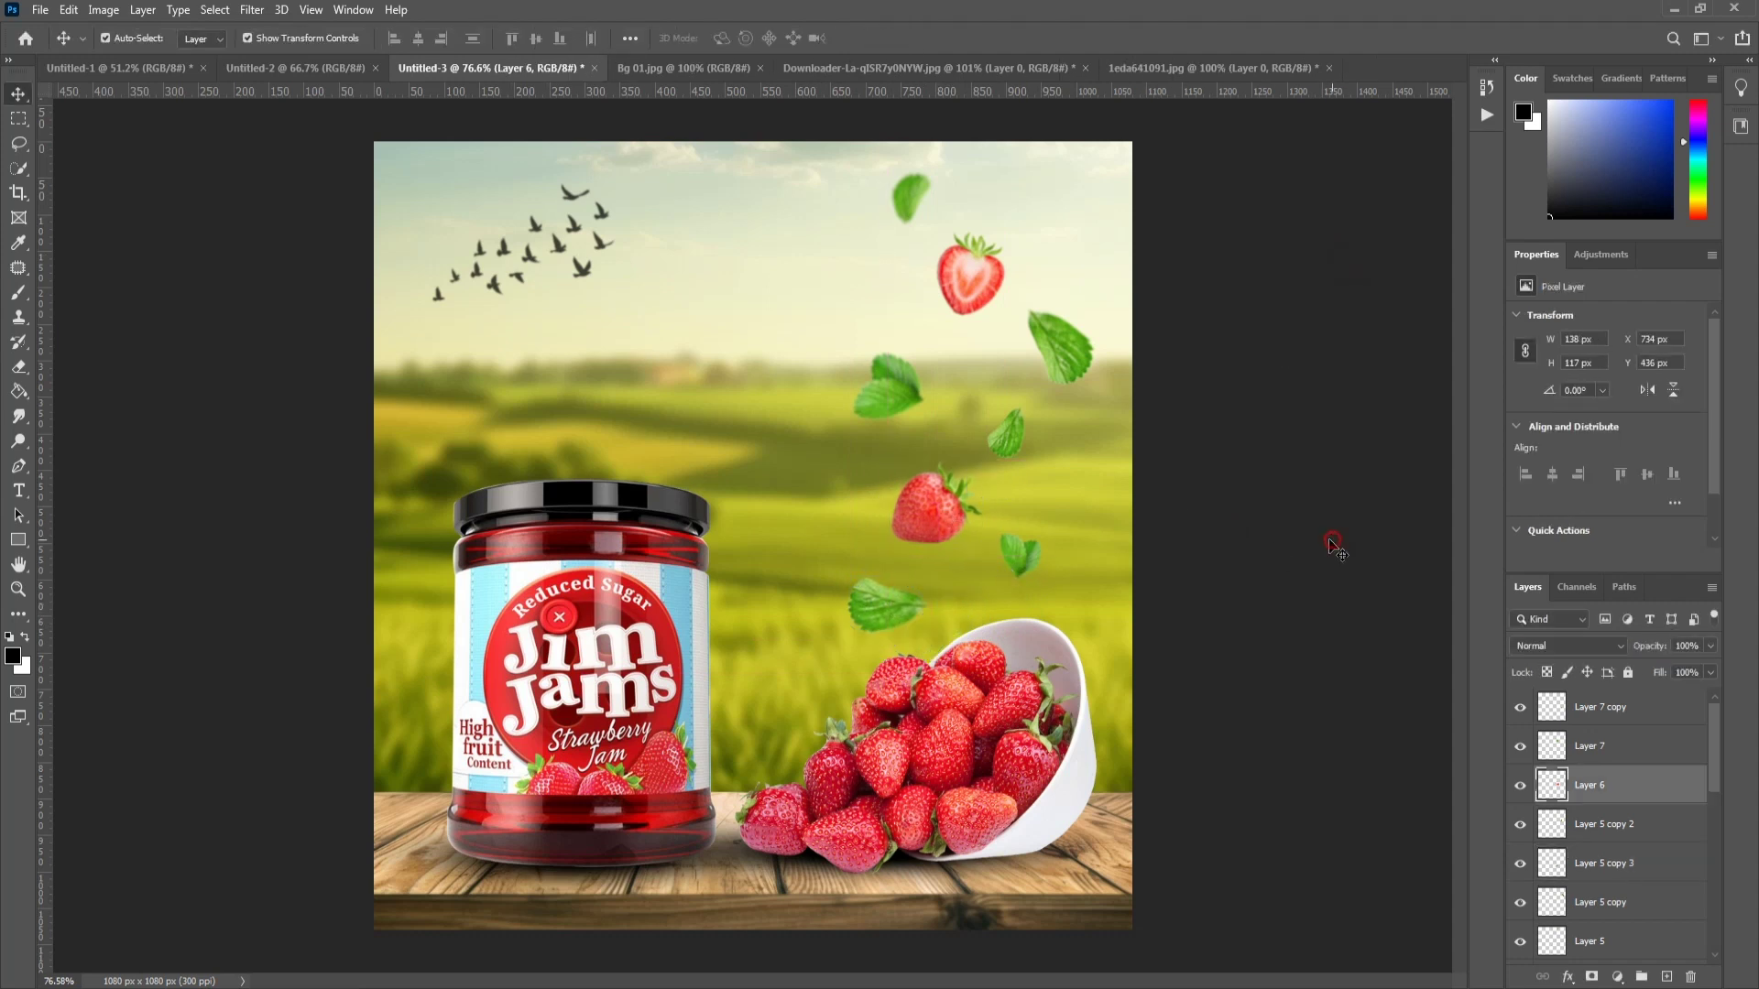
left_click_drag(1004, 279, 980, 314)
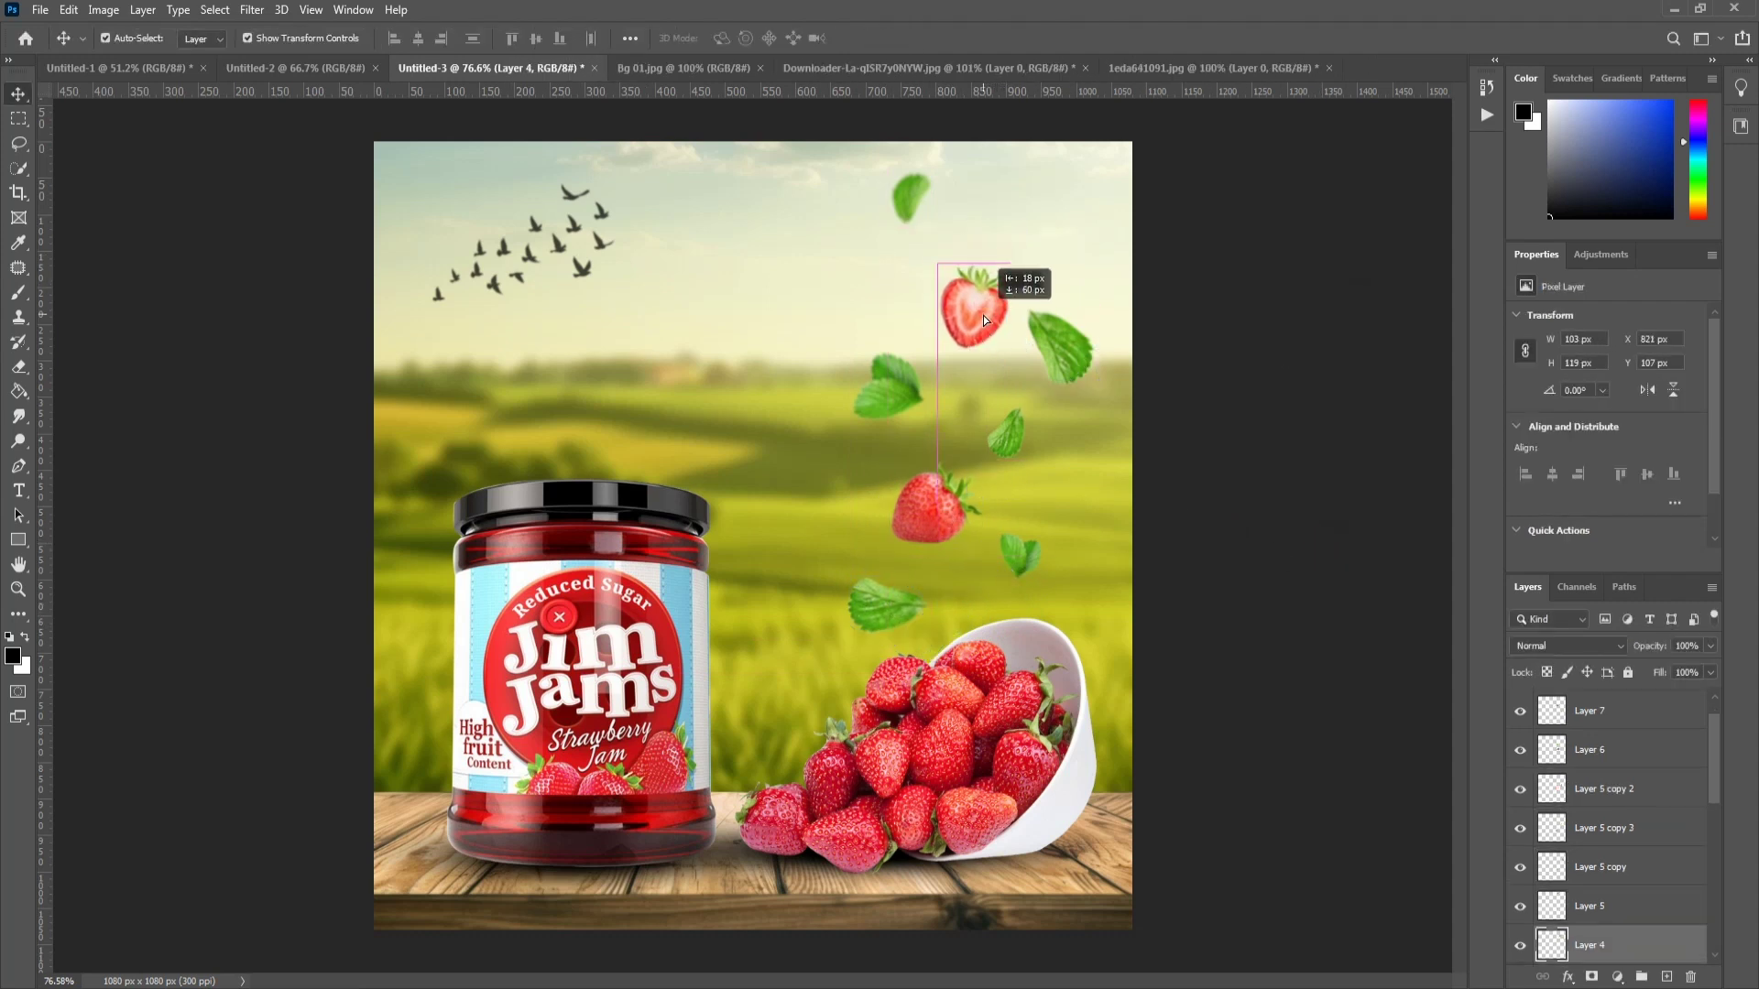
left_click(925, 213)
mouse_move(916, 218)
left_mouse_down()
mouse_move(980, 187)
mouse_move(1018, 219)
left_mouse_up()
key("ctrl+t")
key("Return")
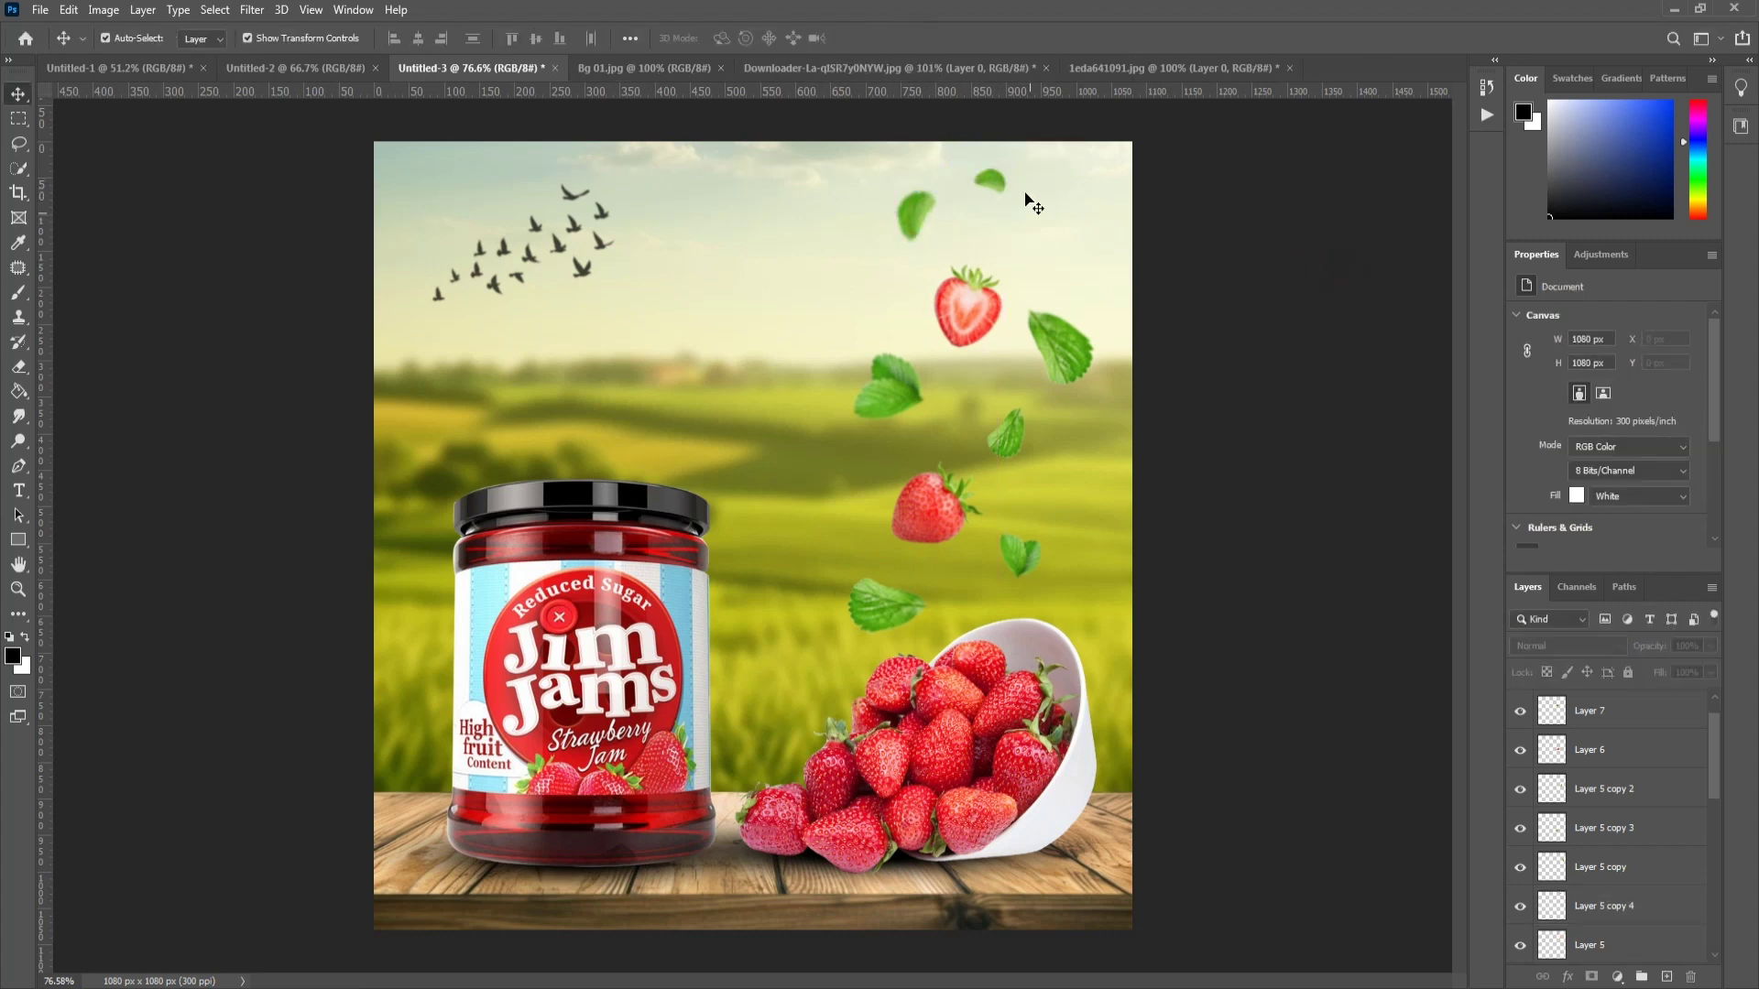
left_click(1255, 432)
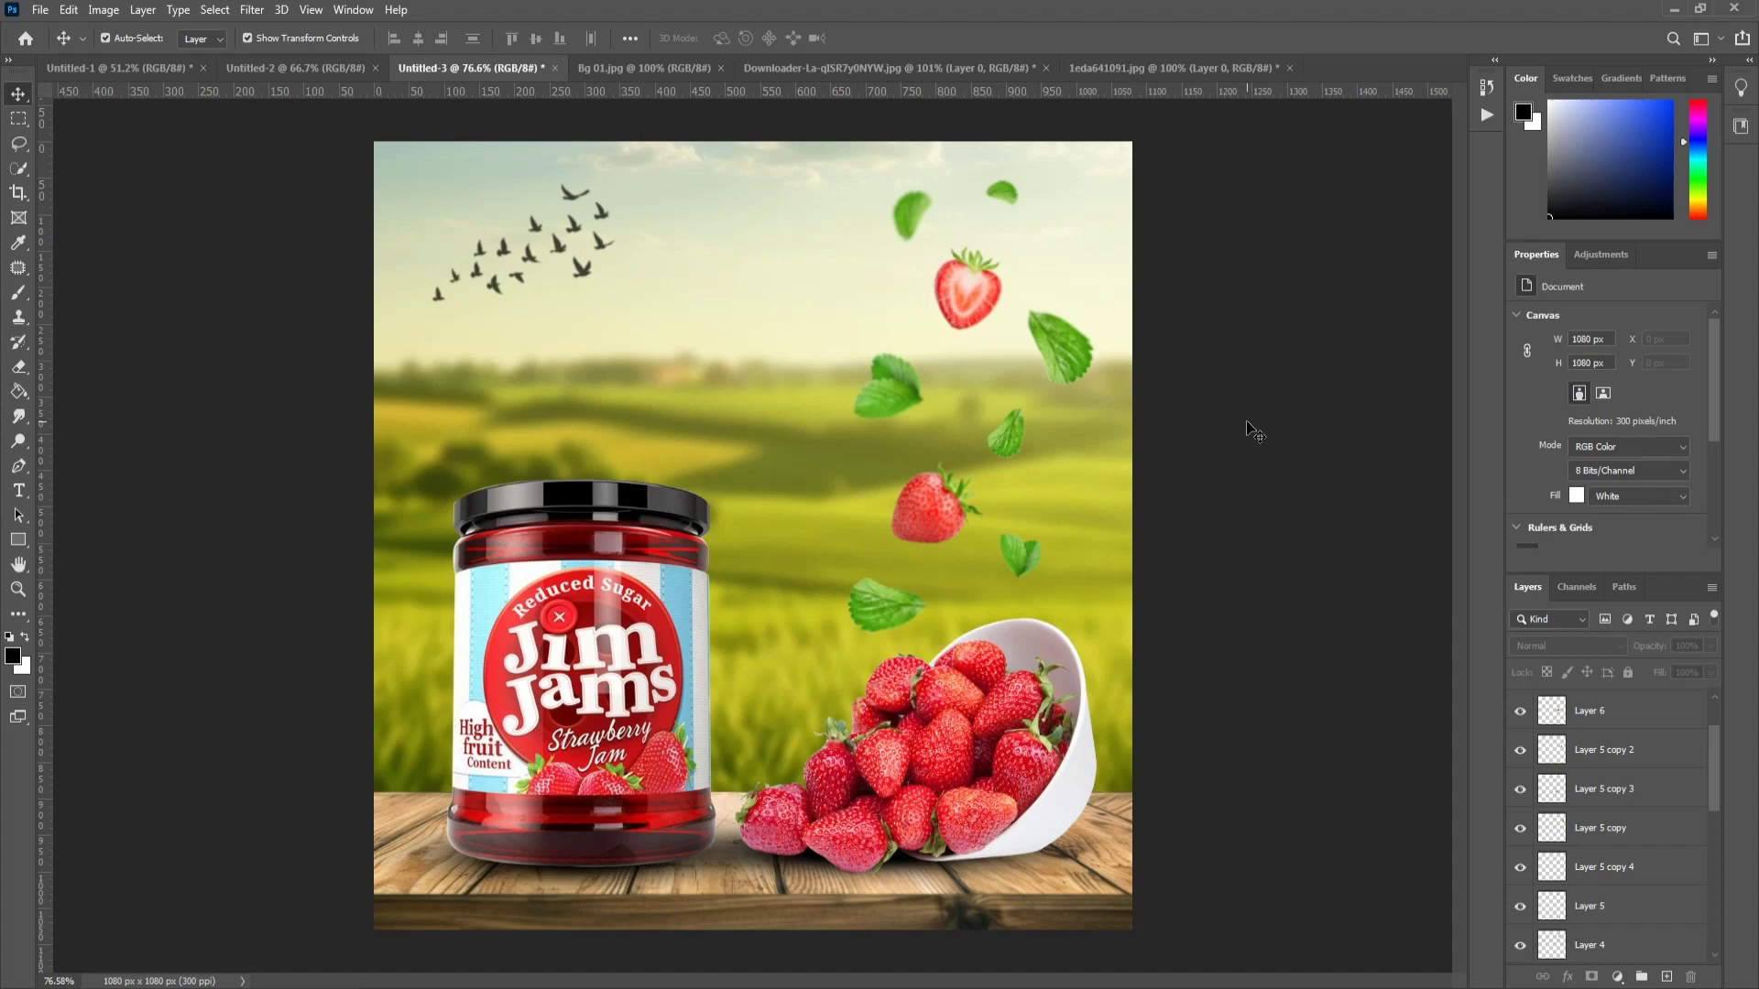